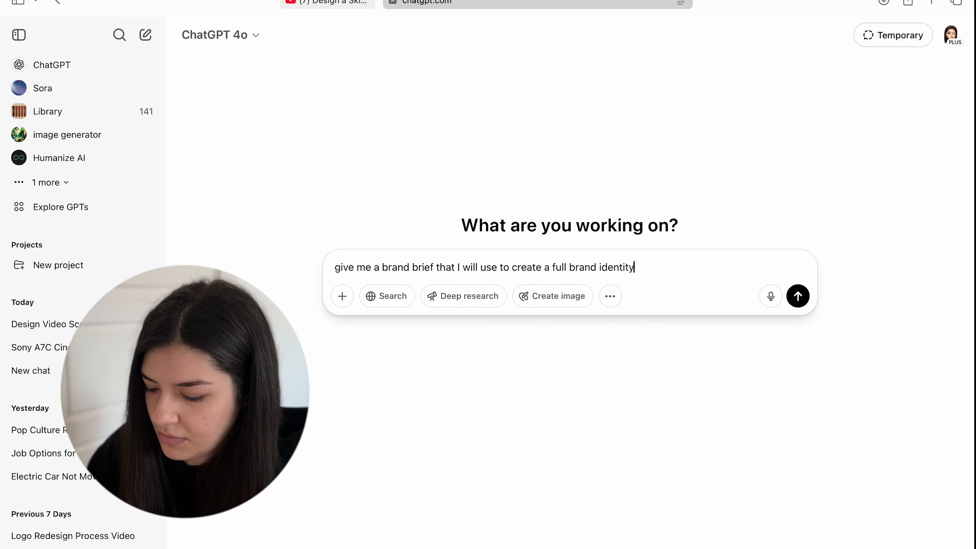
- Send the request "give me a brand brief that I will use to create a full brand identity off of" and read through the brief
left_click(797, 295)
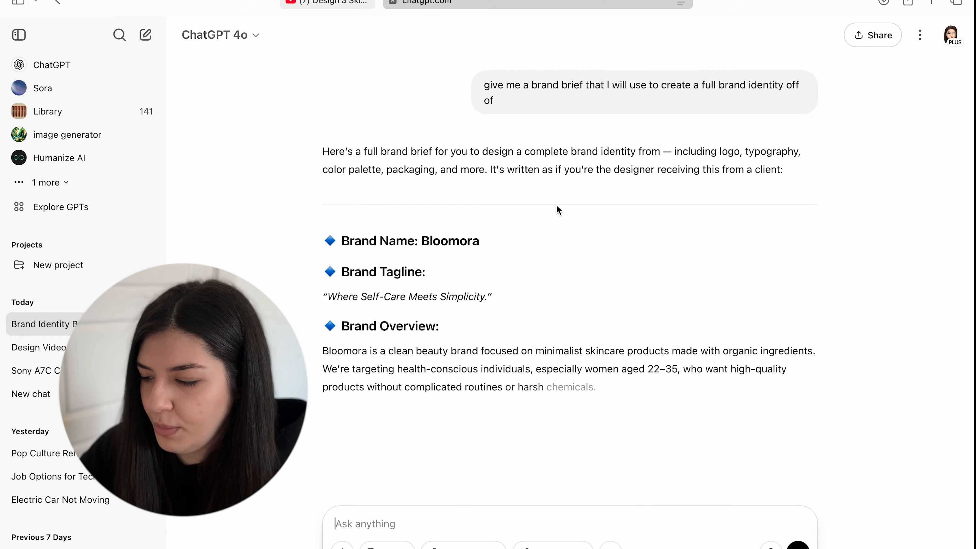
scroll(398, 323, "down", 3)
scroll(398, 322, "down", 5)
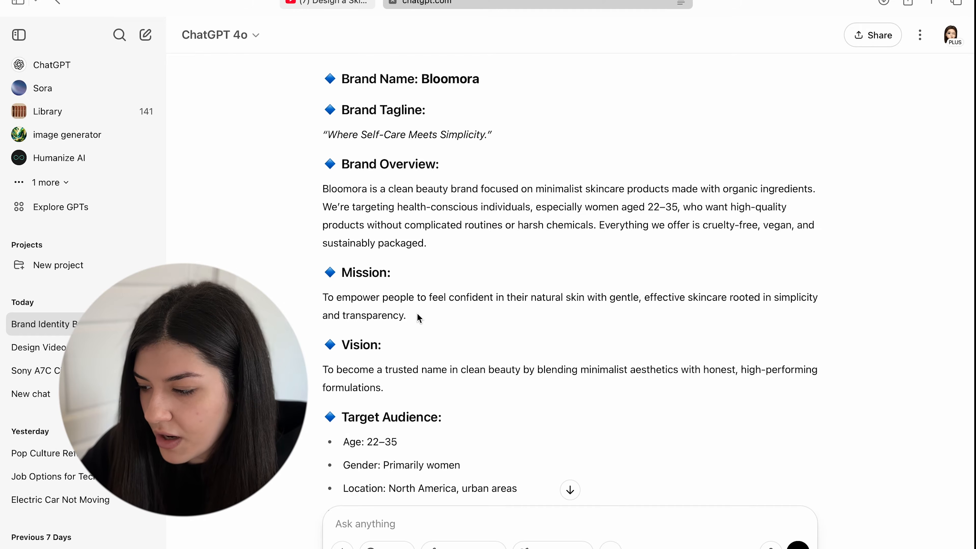
scroll(506, 265, "down", 5)
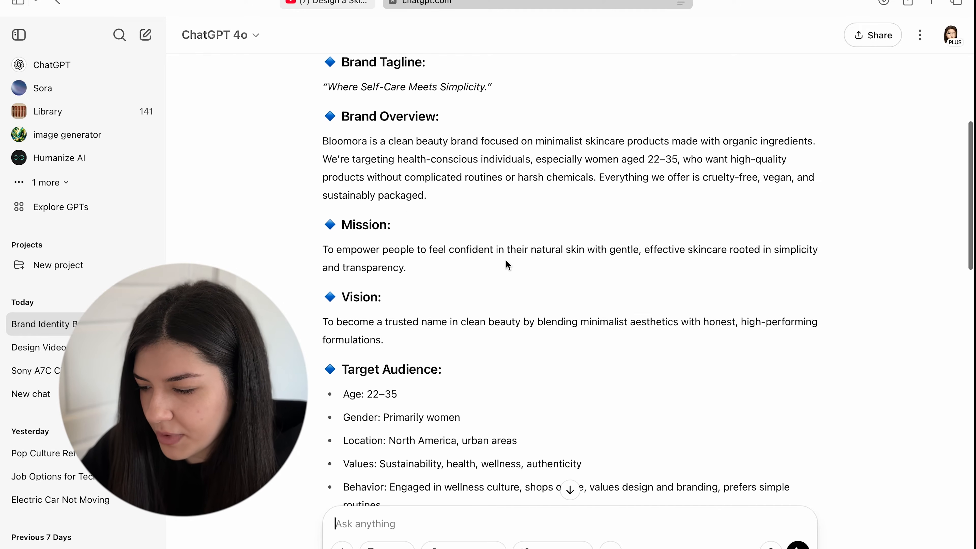
scroll(506, 265, "down", 3)
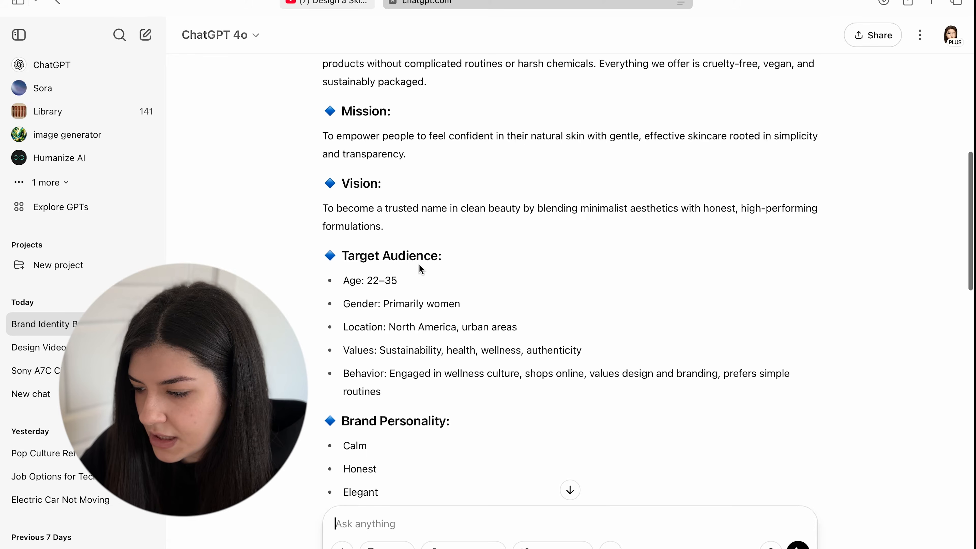
scroll(419, 269, "down", 10)
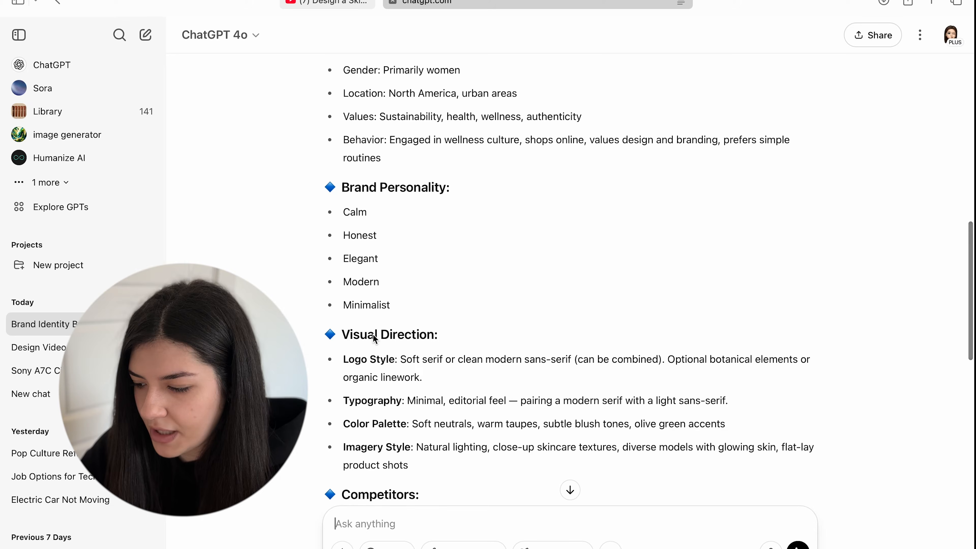
scroll(373, 333, "down", 4)
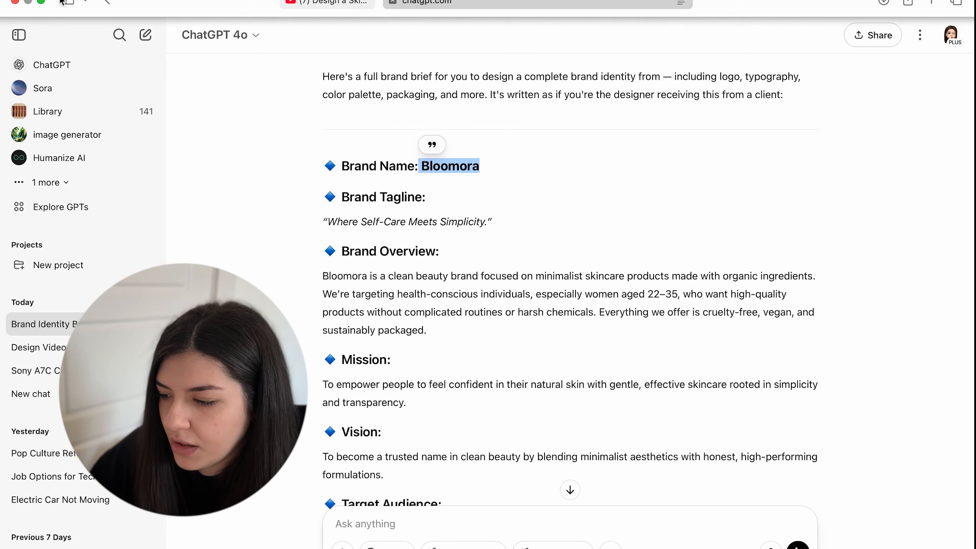
- Switch to Illustrator and add the text "Bloomora" in the upper part of the first artboard
left_click(41, 3)
left_click(717, 199)
scroll(337, 146, "up", 5)
scroll(337, 146, "up", 4)
scroll(337, 147, "up", 2)
left_click(22, 127)
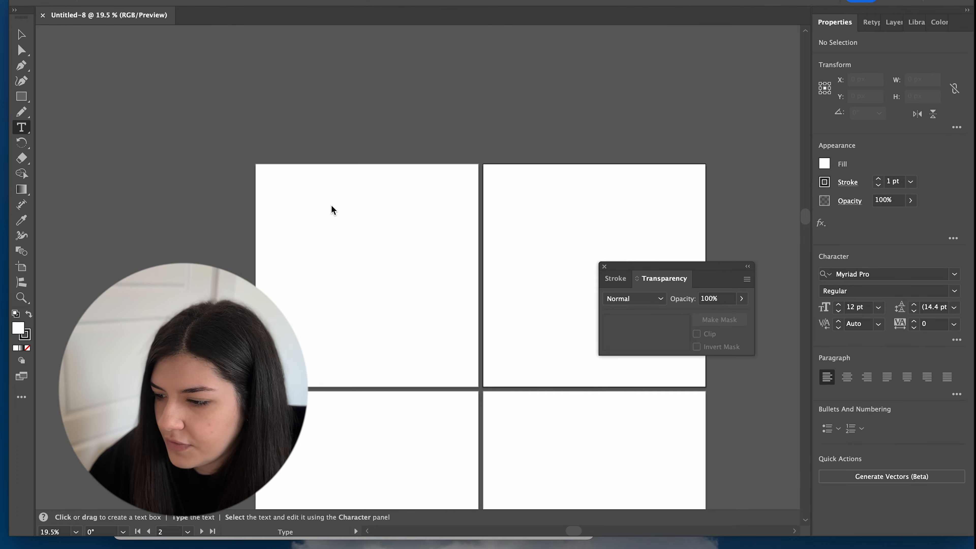
left_click(331, 204)
type("Bloomora")
- Scale the Bloomora text up to about 71 pt, roughly 305 px wide
left_click(21, 34)
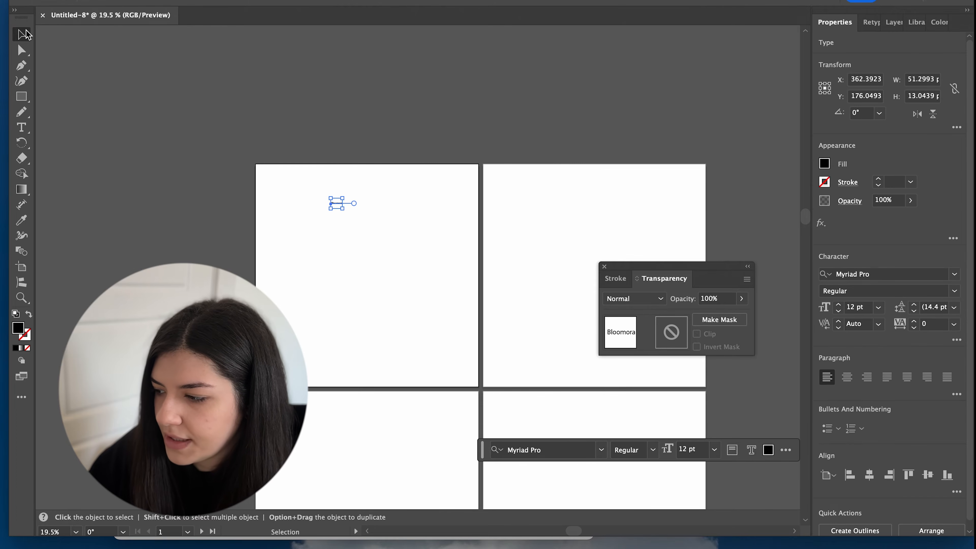
left_click_drag(348, 214, 425, 262)
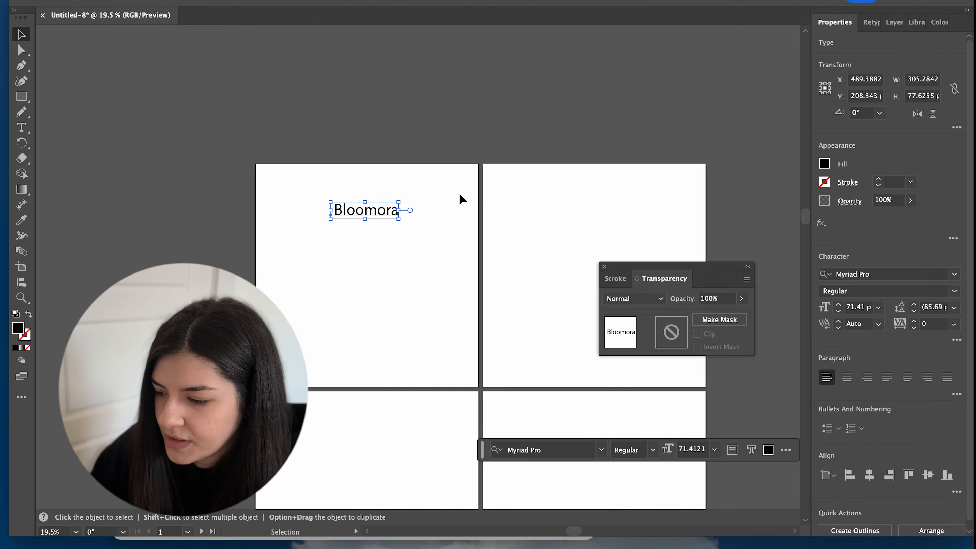
left_click(460, 195)
- Move the Bloomora text to the first artboard's upper-left area and duplicate it downward into a column of eight copies
scroll(376, 208, "up", 3)
left_click_drag(375, 209, 285, 169)
left_click_drag(365, 127, 246, 220)
key("super+v")
left_click_drag(430, 264, 309, 198)
left_click_drag(348, 141, 232, 340)
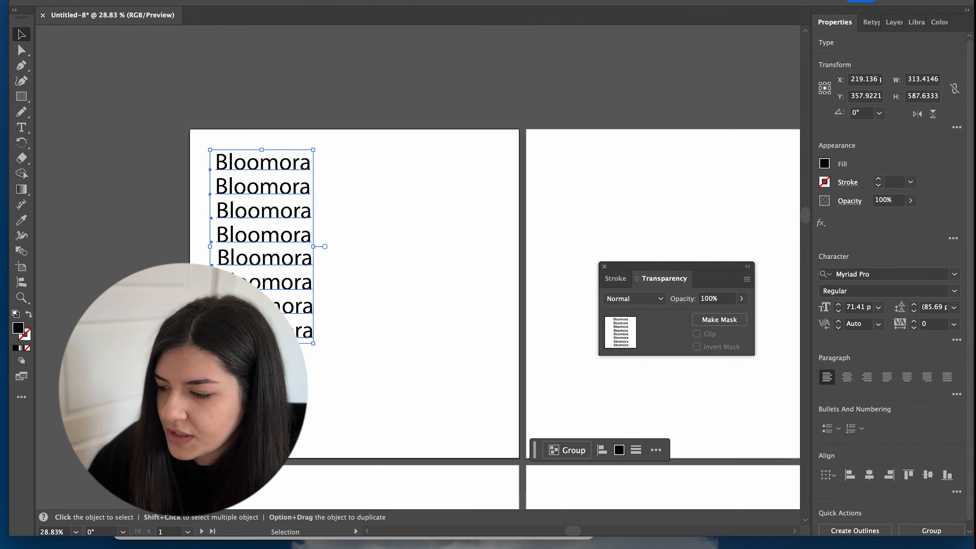
- Copy the whole column of Bloomora texts and place the duplicate beside it as a second aligned column
key("super+c")
key("super+v")
left_click_drag(400, 281, 379, 264)
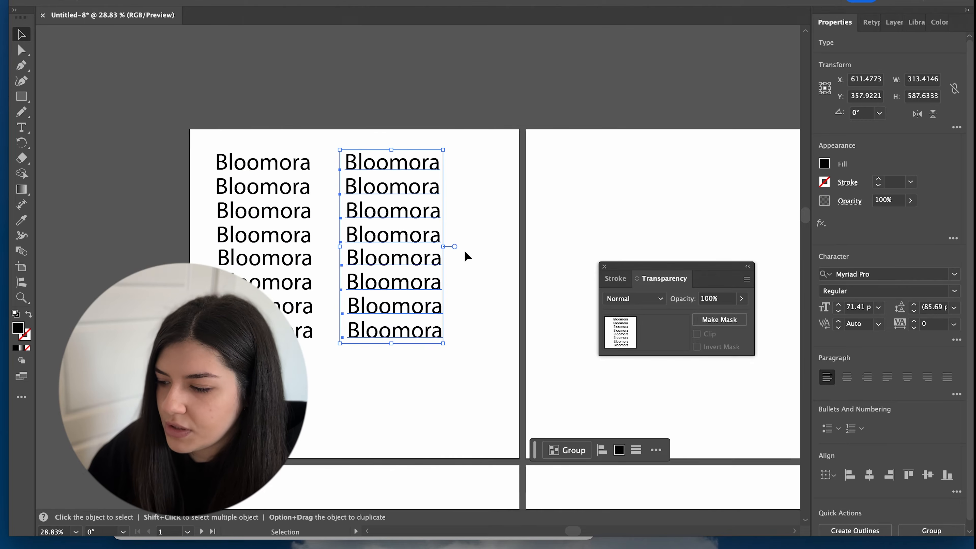
left_click(464, 250)
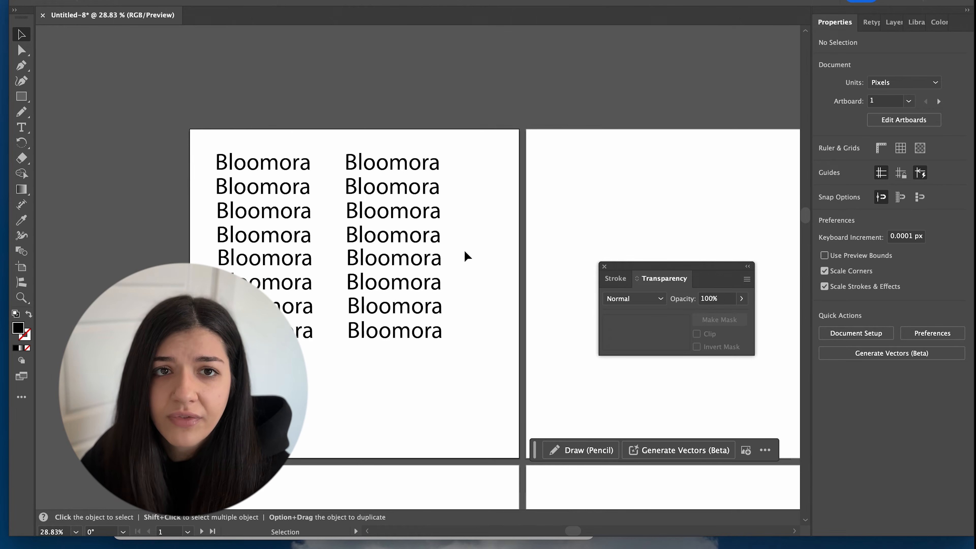
- Switch to the Envato website in the browser, dismiss the VideoGen announcement and open the Fonts category
scroll(467, 255, "down", 3)
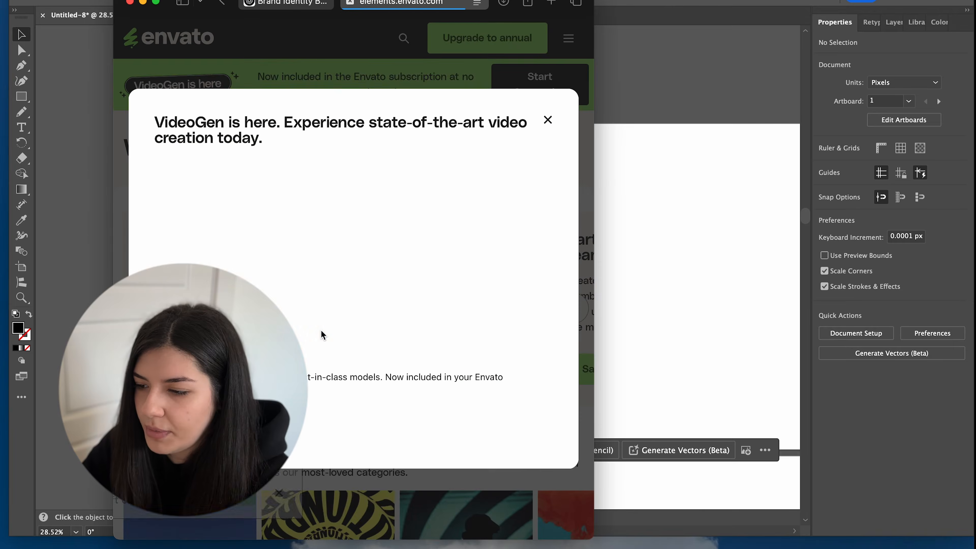
left_click(547, 107)
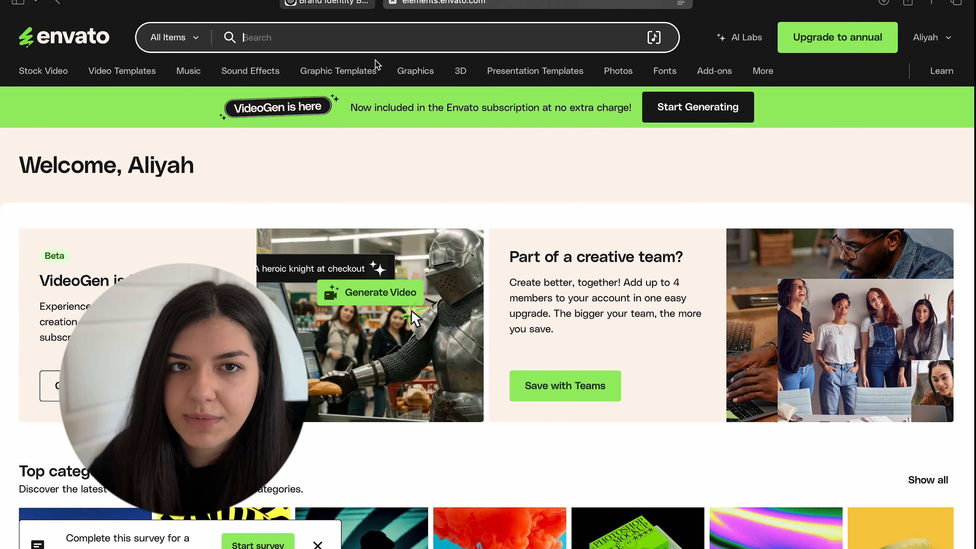
mouse_move(369, 72)
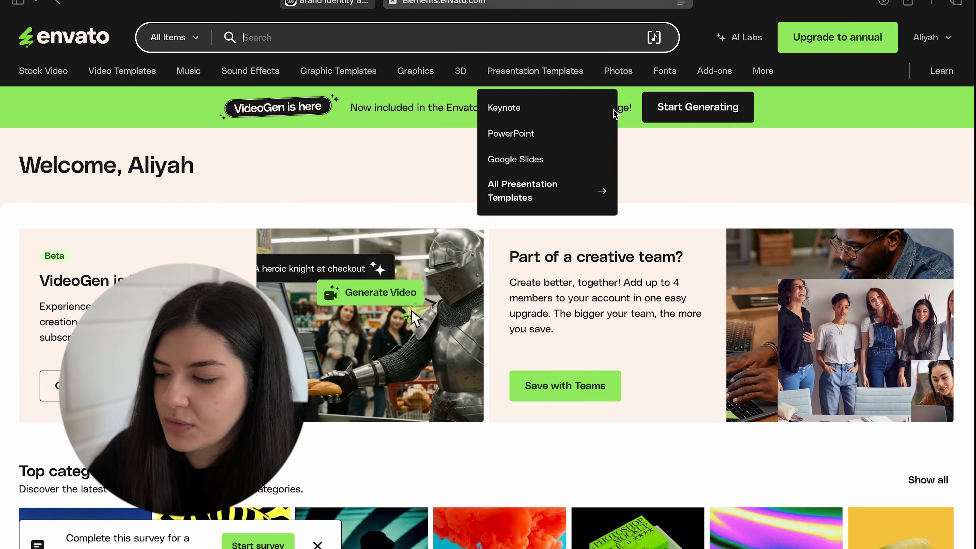
left_click(667, 72)
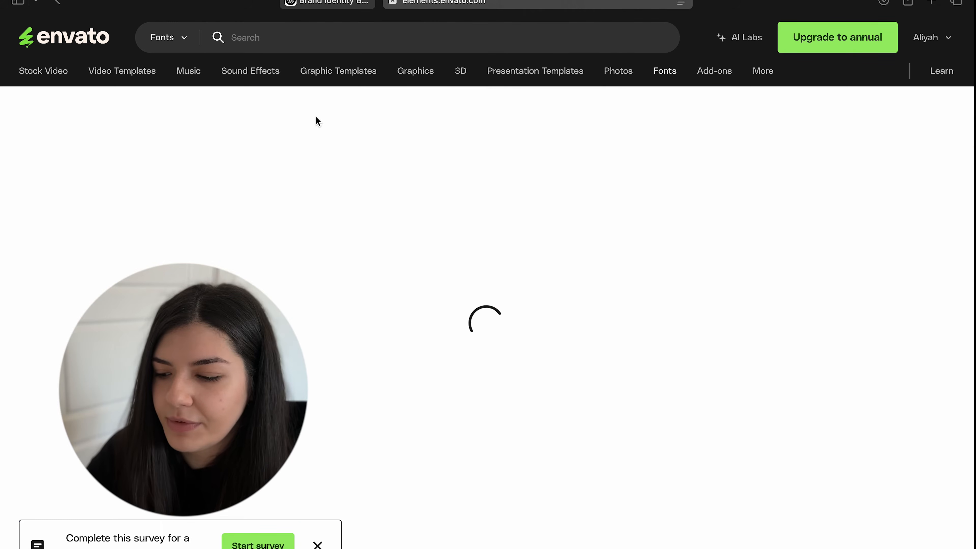
- Browse the first page of popular fonts for typefaces that could suit the Bloomora wordmark
scroll(276, 266, "down", 3)
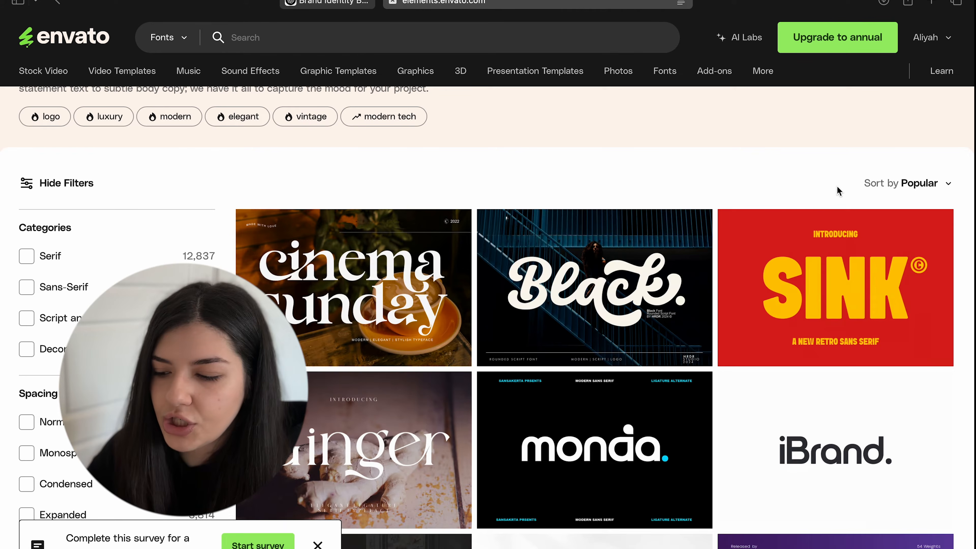
scroll(837, 187, "down", 2)
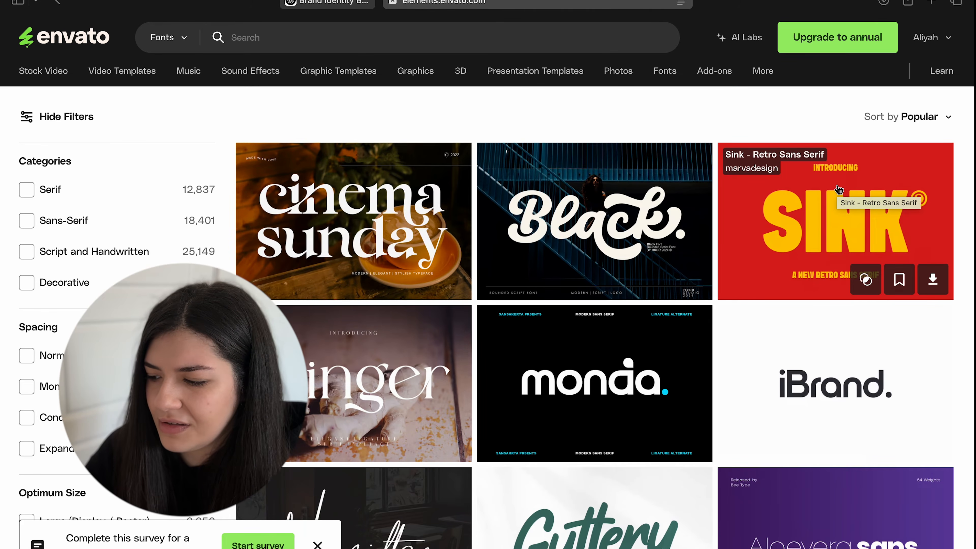
scroll(838, 188, "down", 20)
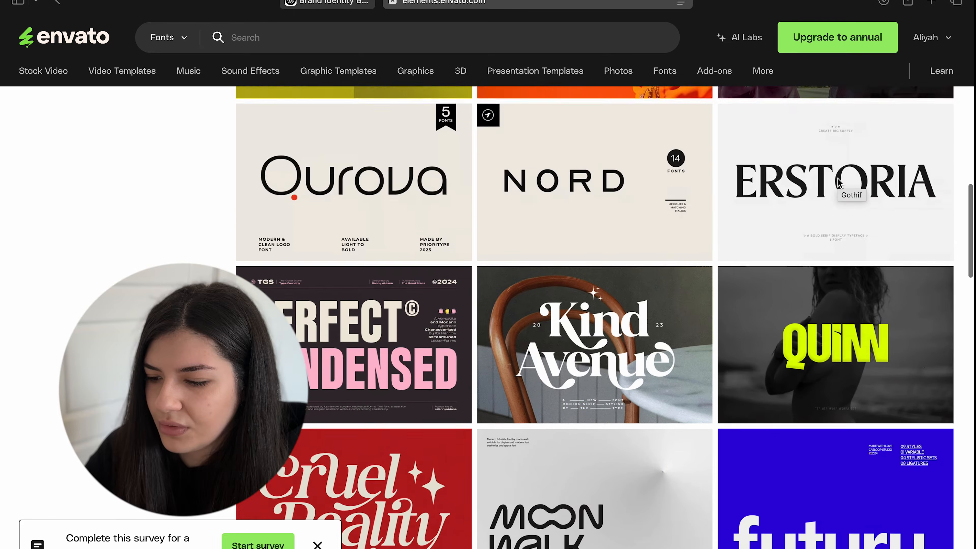
scroll(838, 182, "down", 3)
scroll(838, 182, "up", 1)
scroll(838, 181, "down", 4)
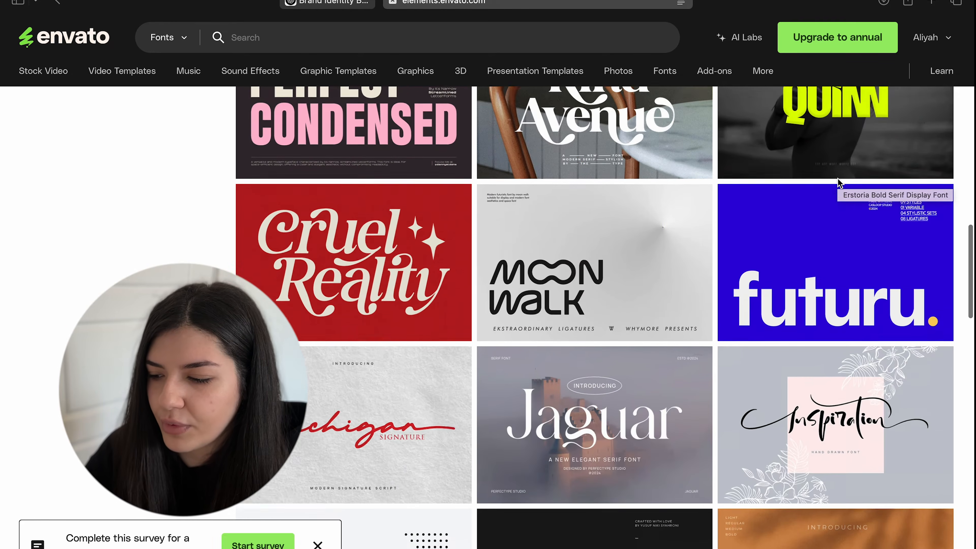
scroll(838, 178, "down", 16)
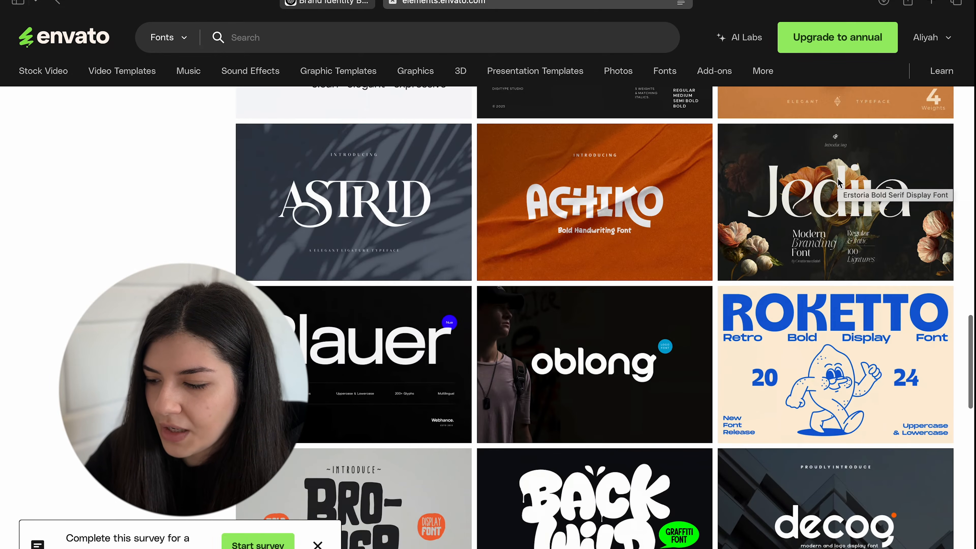
scroll(838, 179, "down", 4)
scroll(838, 179, "down", 7)
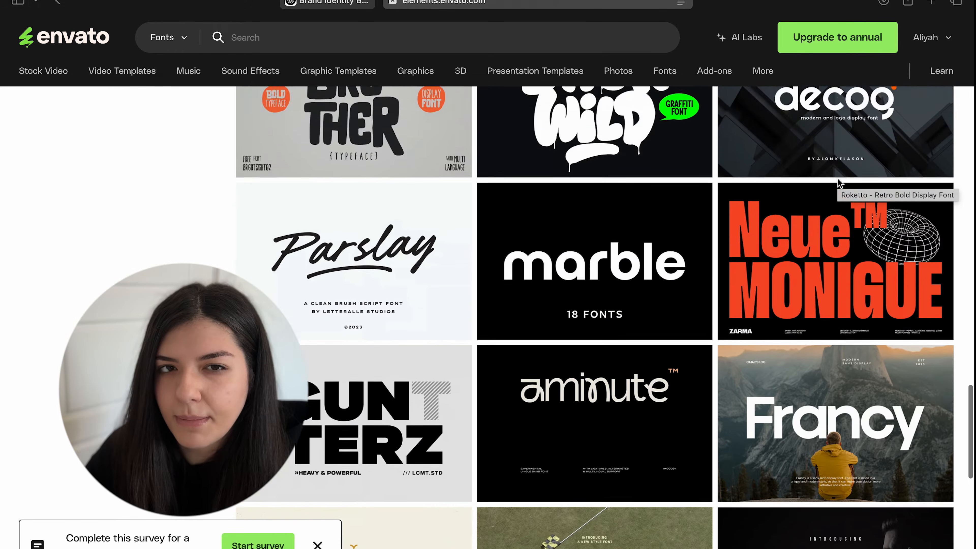
scroll(839, 182, "down", 7)
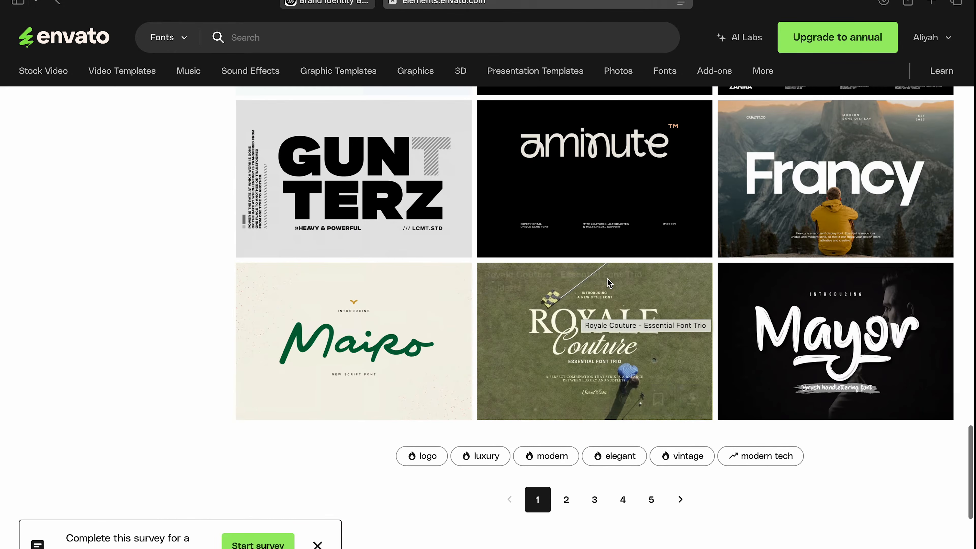
- Open further pages of the font results and look over the typefaces offered there
left_click(571, 350)
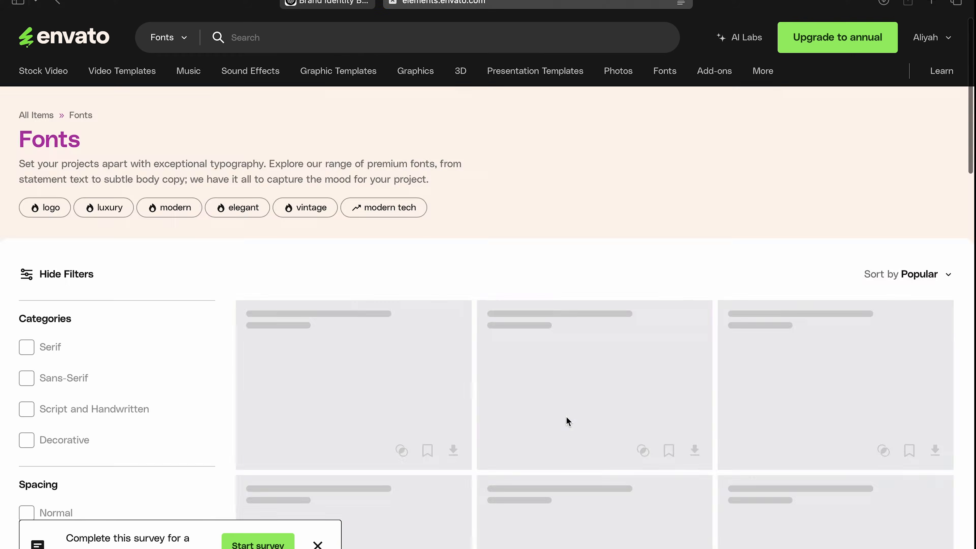
scroll(565, 416, "down", 15)
scroll(415, 428, "down", 10)
left_click(416, 278)
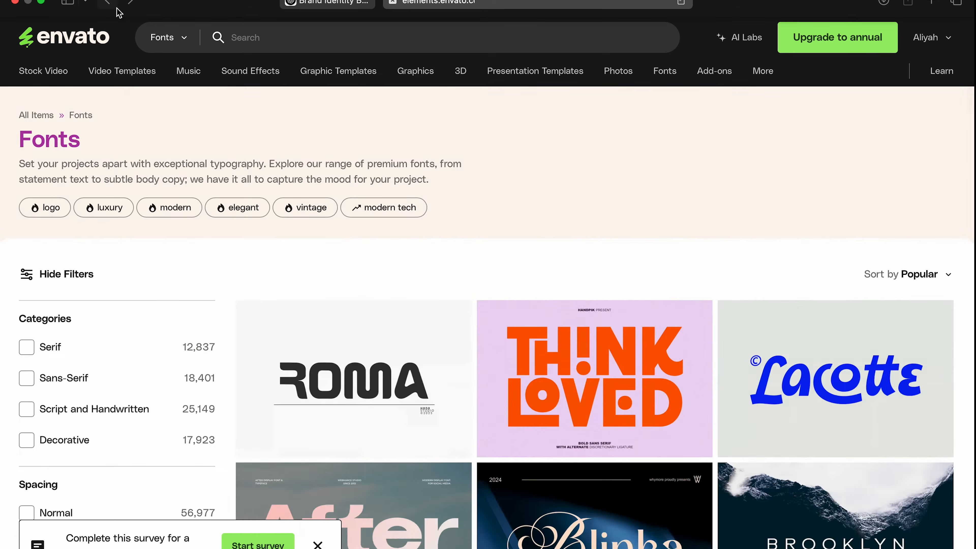
scroll(562, 218, "down", 10)
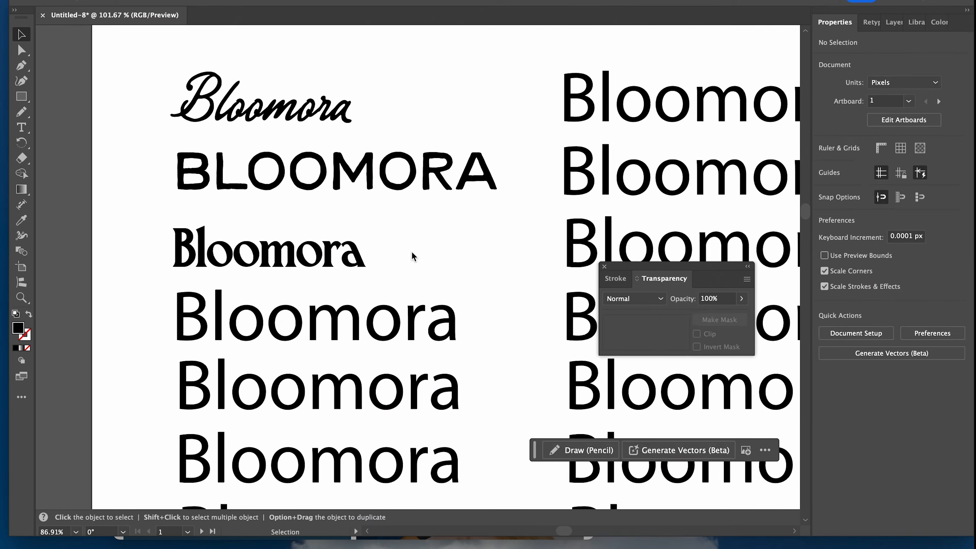
- Switch to Illustrator and give the Bloomora copies different typefaces, previewing candidates from the font list on the selected text
left_click(413, 256)
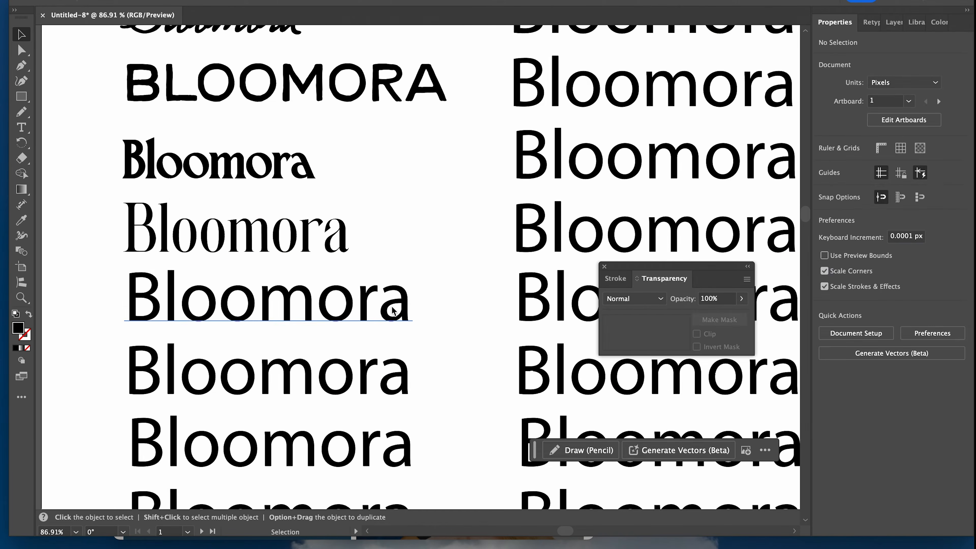
left_click(268, 342)
left_click(880, 274)
type("sloo")
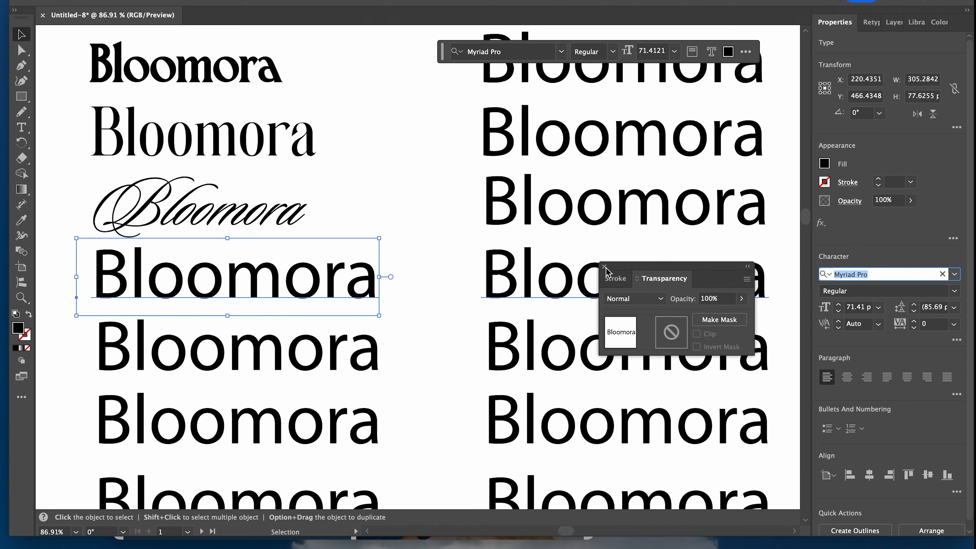
left_click(561, 51)
scroll(572, 236, "down", 3)
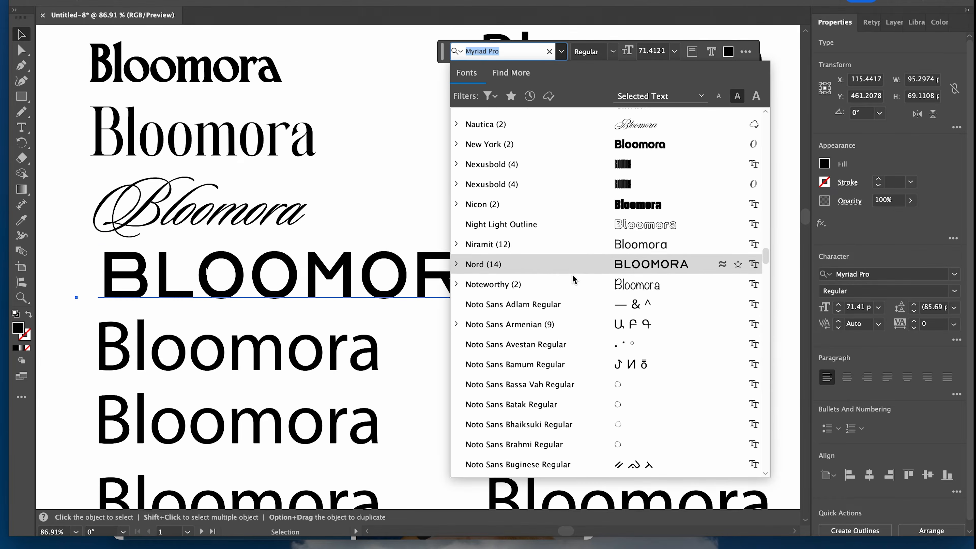
scroll(572, 239, "up", 15)
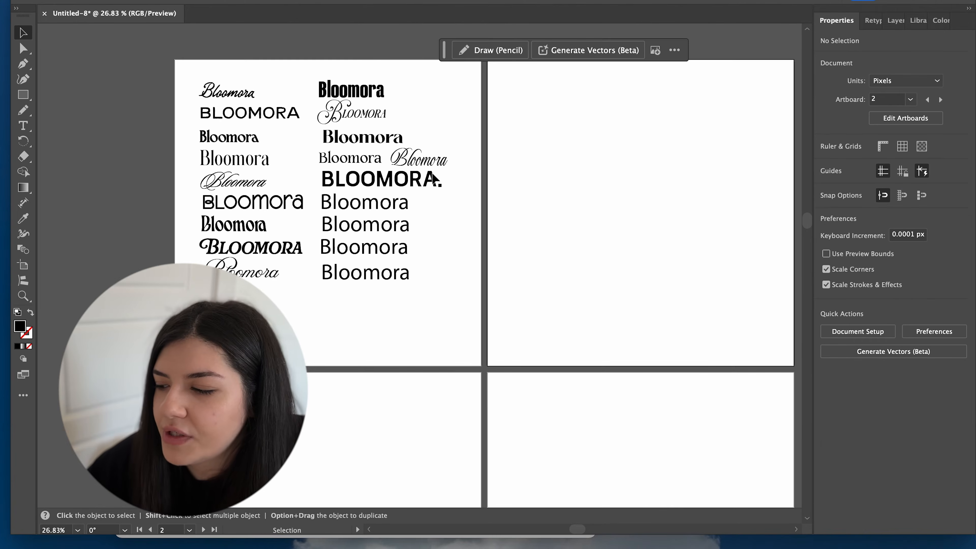
- Select the first two Bloomora variants in the first column and examine the all-caps version's letterforms up close
scroll(307, 121, "up", 3)
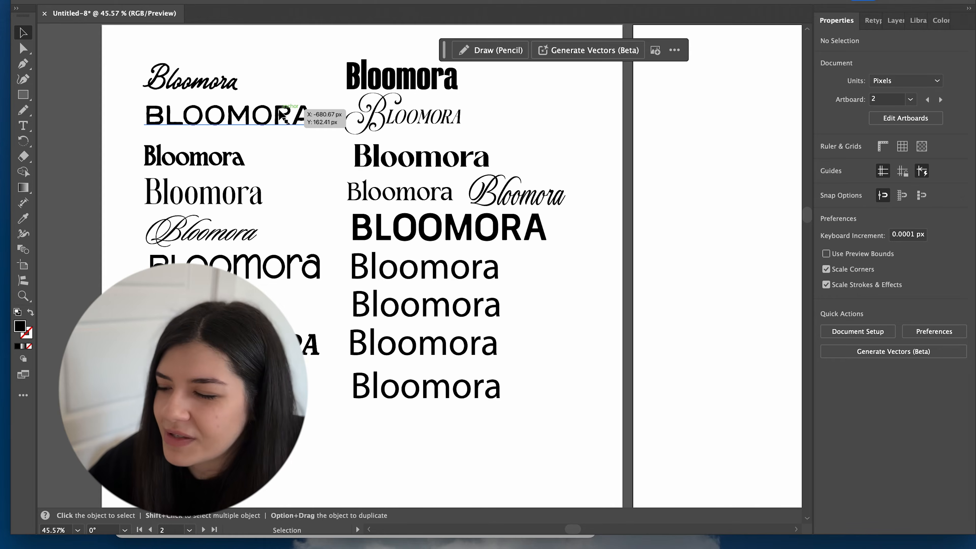
scroll(281, 115, "up", 1)
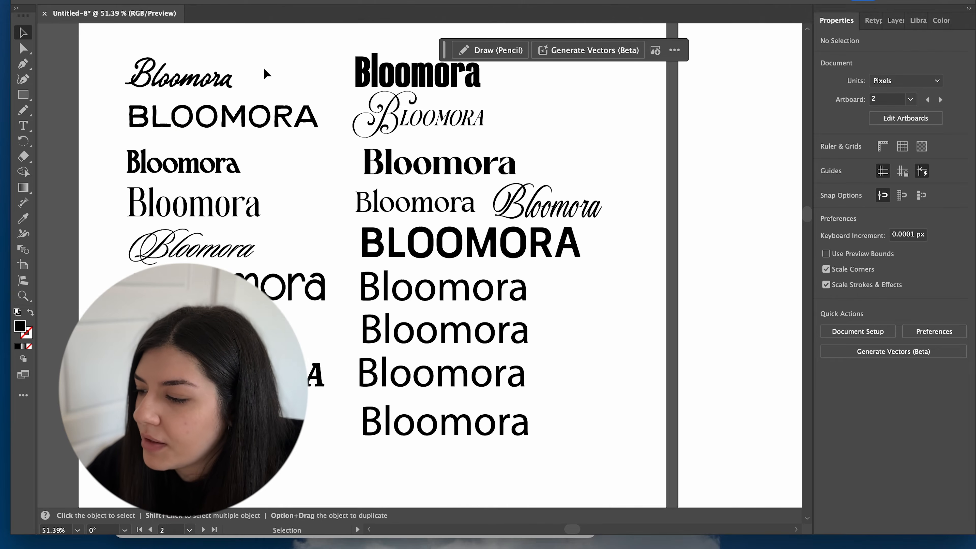
left_click(153, 130)
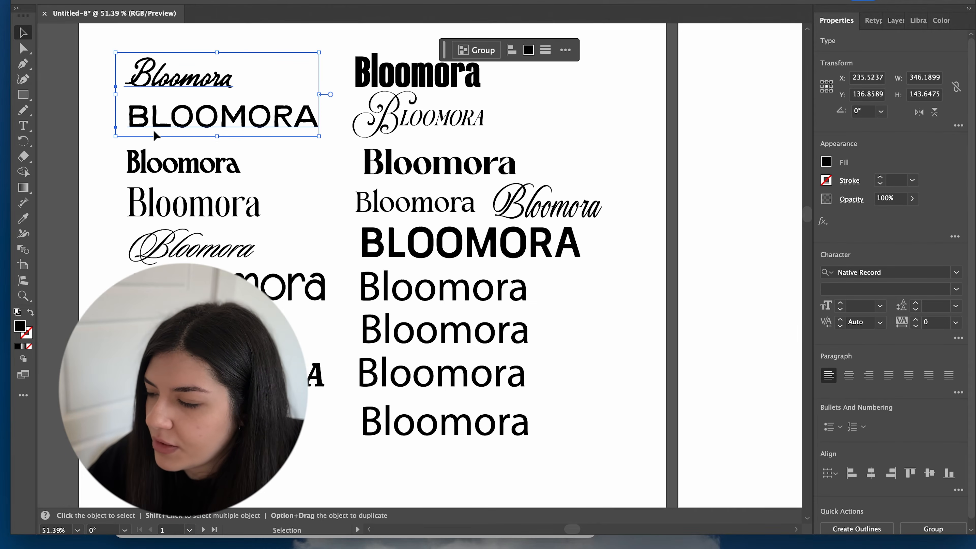
scroll(153, 129, "up", 6)
scroll(153, 130, "up", 2)
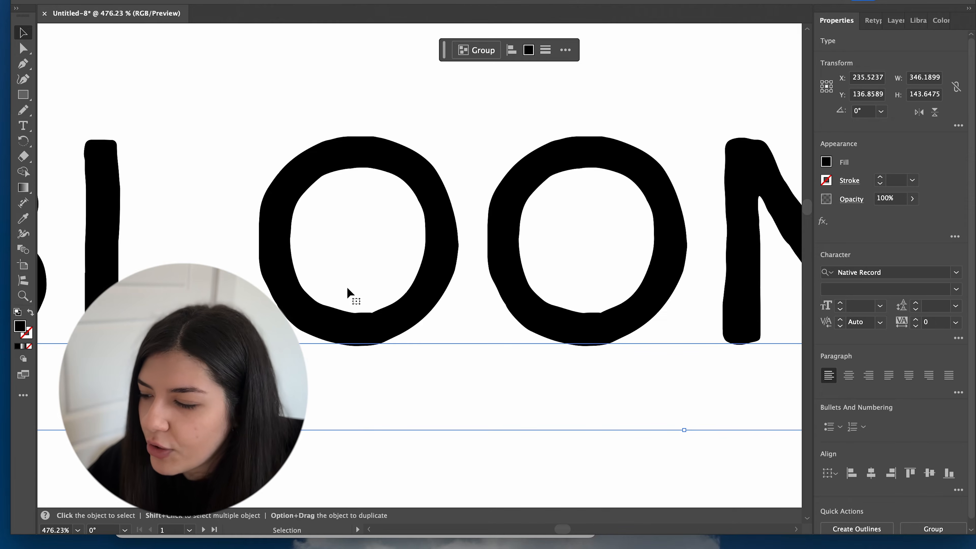
scroll(423, 277, "down", 3)
scroll(421, 273, "down", 8)
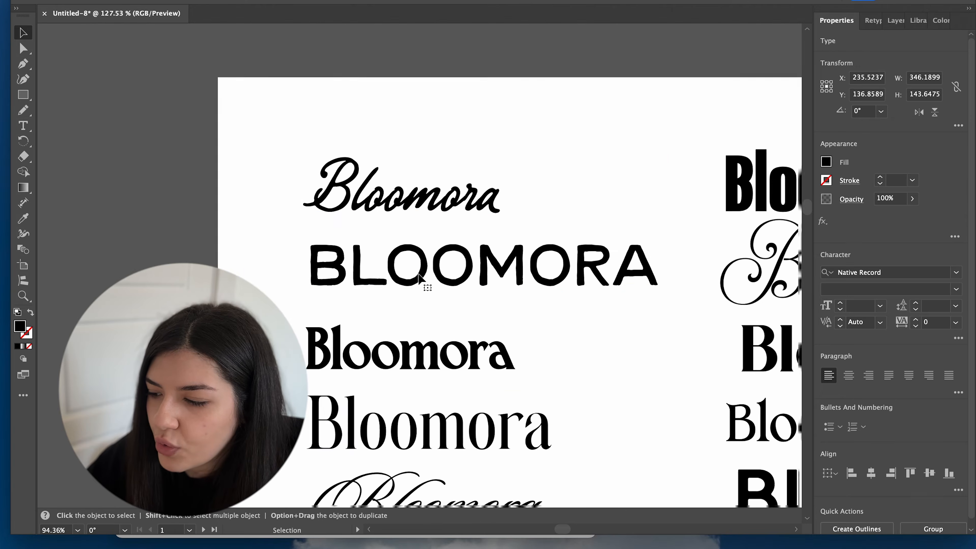
- Copy the two selected Bloomora variants onto the second artboard and place them near its upper edge
scroll(419, 278, "right", 5)
scroll(419, 278, "down", 1)
key("super+x")
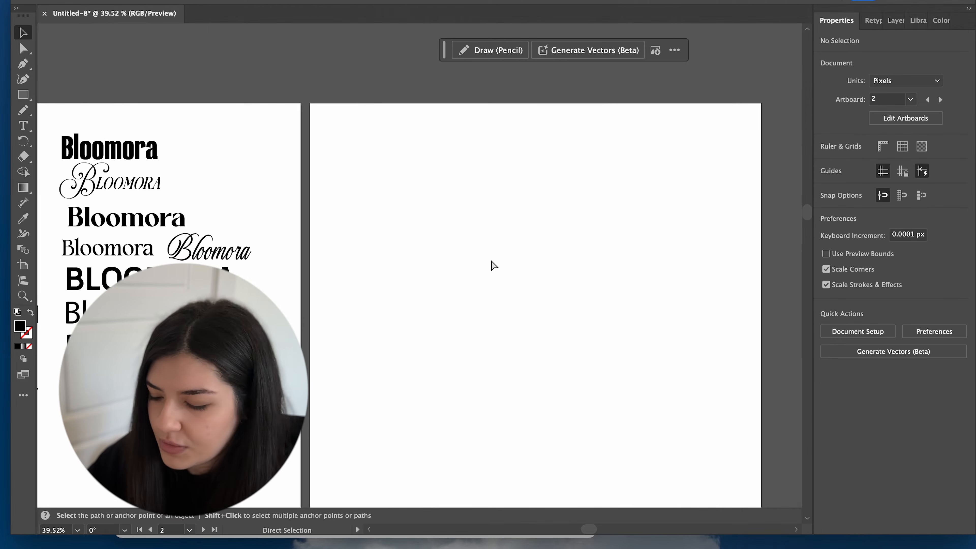
key("super+v")
left_click_drag(434, 284, 433, 181)
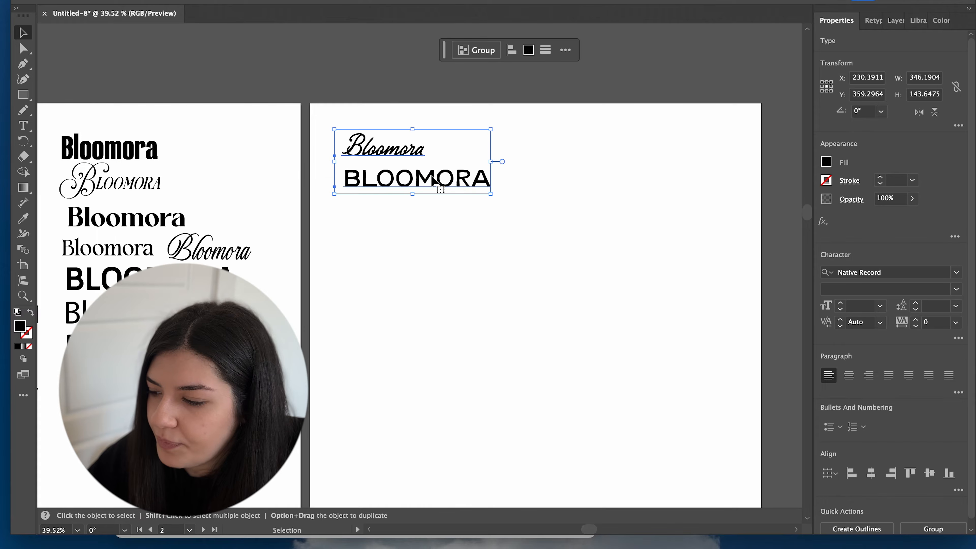
left_click(467, 243)
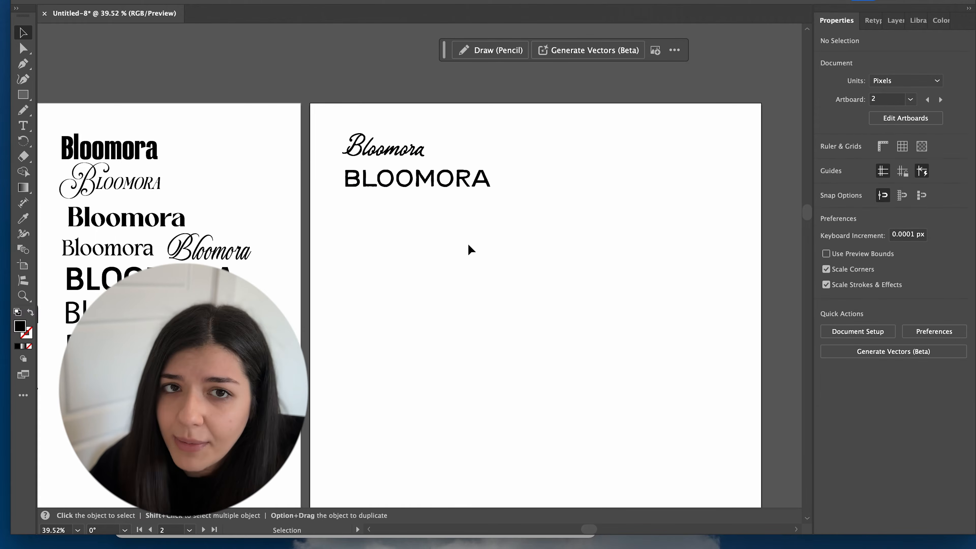
- Copy the Rafaella Bold variant from the first column onto the second artboard and place it below the two shortlisted wordmarks
scroll(467, 243, "left", 7)
scroll(467, 243, "down", 2)
scroll(467, 243, "right", 2)
scroll(467, 243, "down", 1)
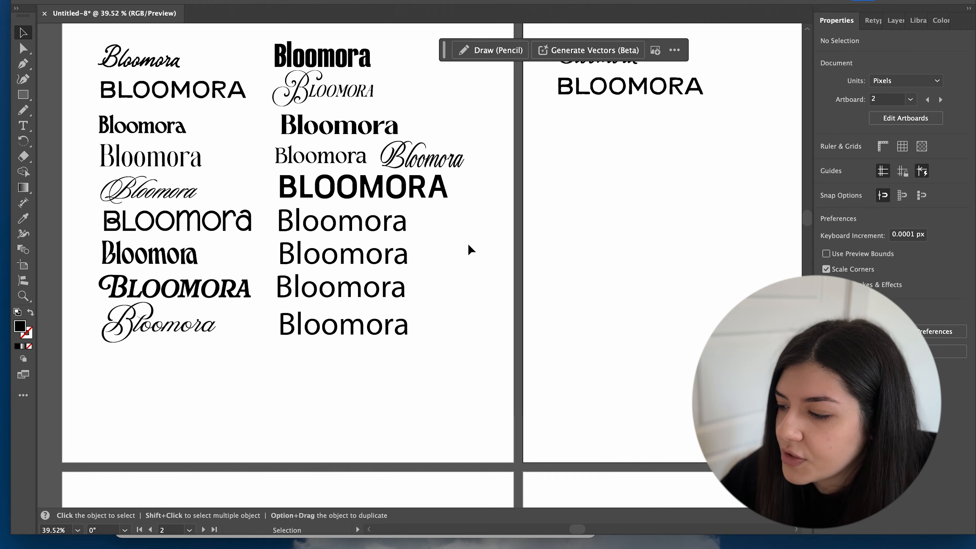
scroll(211, 300, "up", 3)
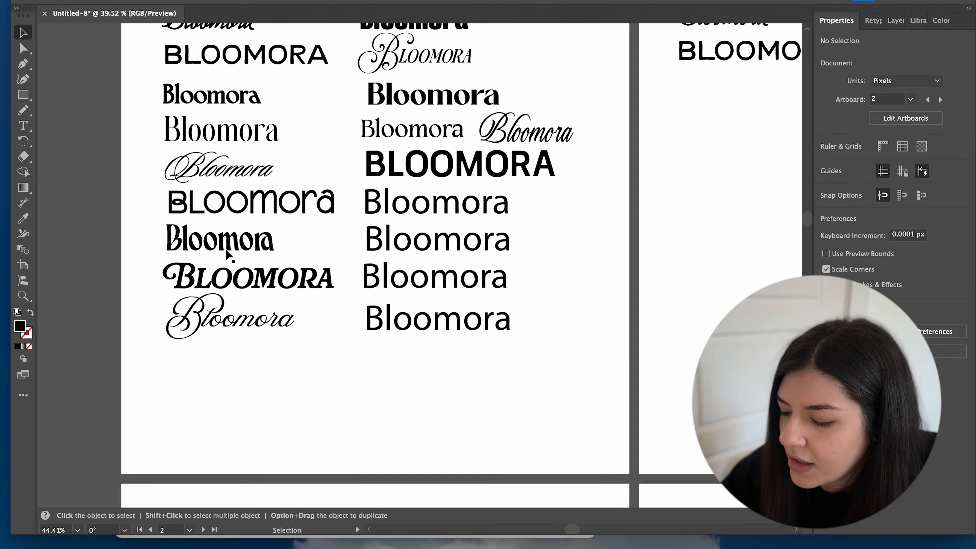
left_click(211, 300)
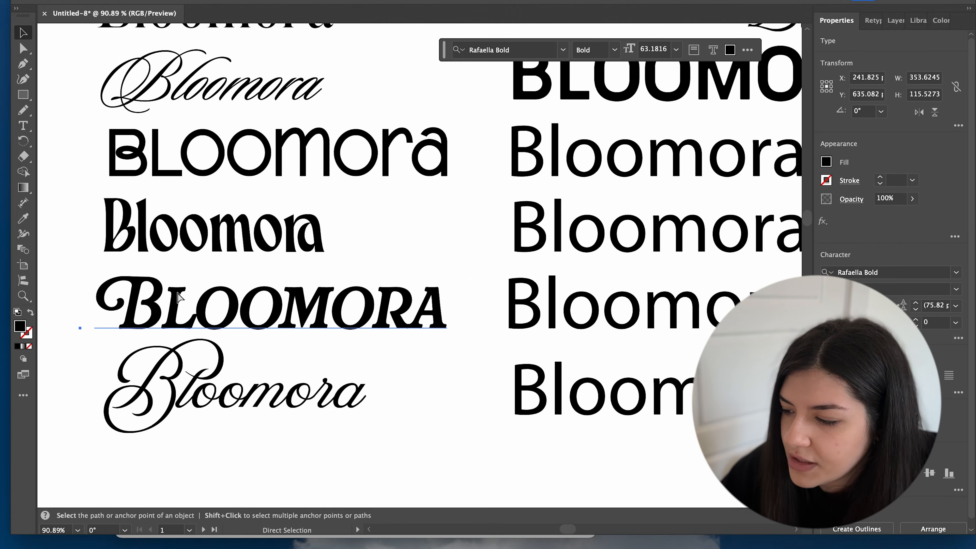
scroll(210, 300, "down", 3)
scroll(178, 298, "down", 1)
scroll(294, 278, "right", 3)
left_click(294, 279)
key("ctrl+v")
left_click_drag(420, 285, 372, 185)
scroll(371, 184, "left", 3)
scroll(372, 185, "down", 1)
scroll(372, 184, "left", 3)
left_click(371, 185)
- Copy the all-caps Royale Couture Sans variant from the second column onto the second artboard, below the Rafaella Bold wordmark
scroll(372, 184, "left", 5)
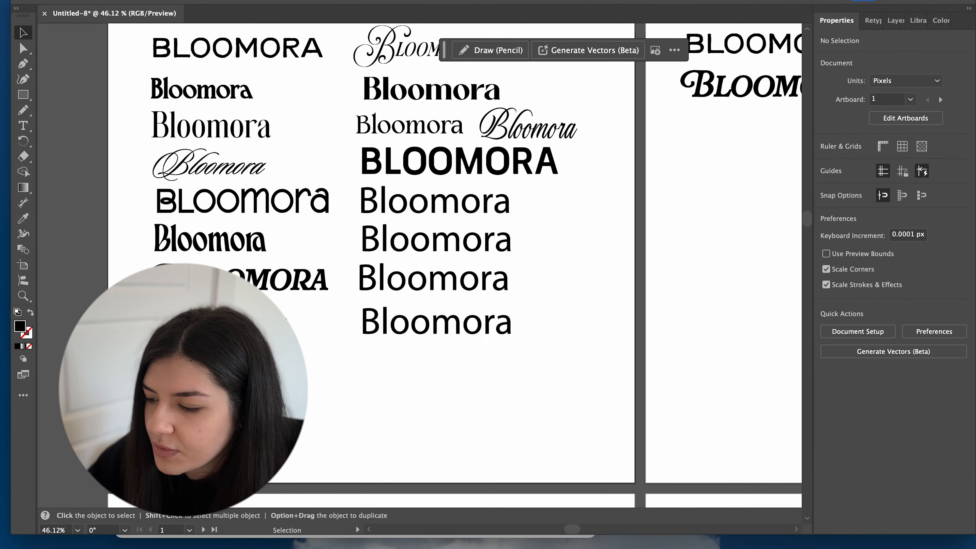
scroll(371, 185, "up", 1)
scroll(372, 185, "right", 1)
scroll(419, 265, "right", 2)
scroll(419, 266, "up", 1)
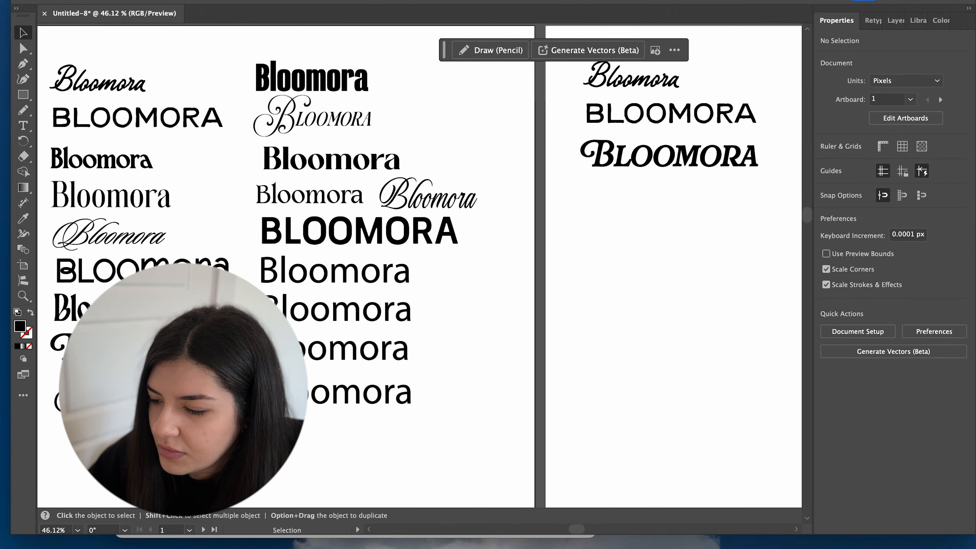
scroll(361, 285, "up", 3)
left_click(367, 262)
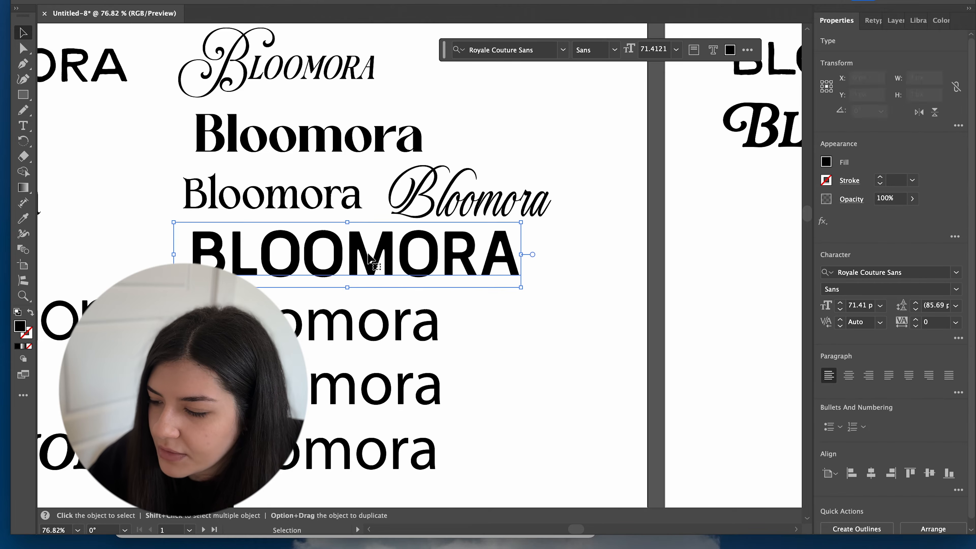
scroll(368, 260, "down", 5)
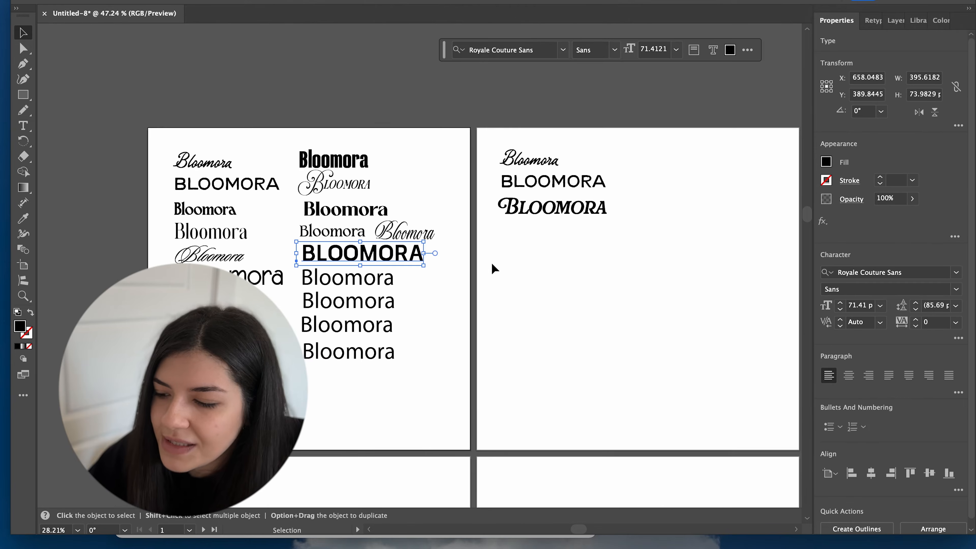
left_click(554, 275)
key("a")
key("v")
mouse_move(410, 254)
left_mouse_down()
mouse_move(464, 265)
mouse_move(649, 236)
mouse_move(606, 238)
left_mouse_up()
left_click(675, 207)
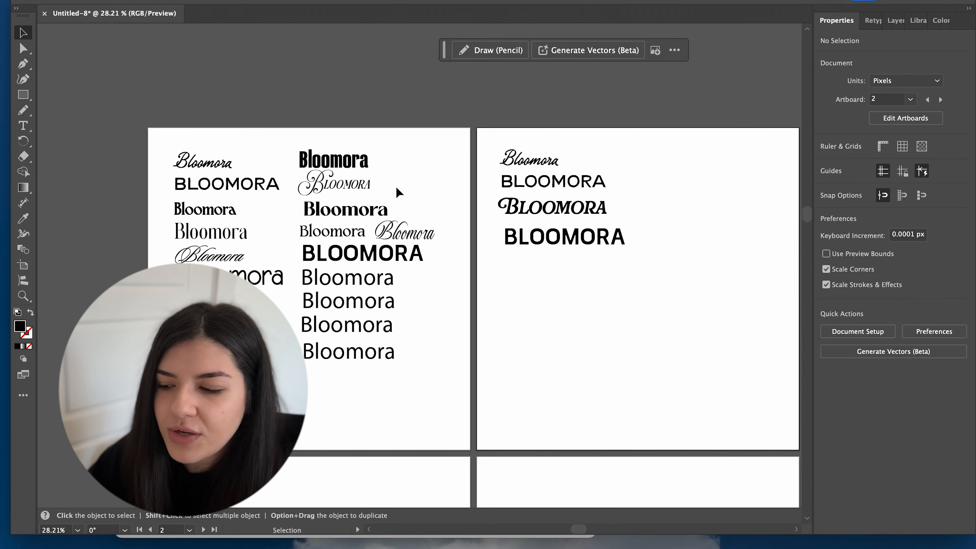
- Copy the third Bloomora variant of the first column to the end of the shortlist and enlarge it to about 128 pt
scroll(182, 277, "up", 3)
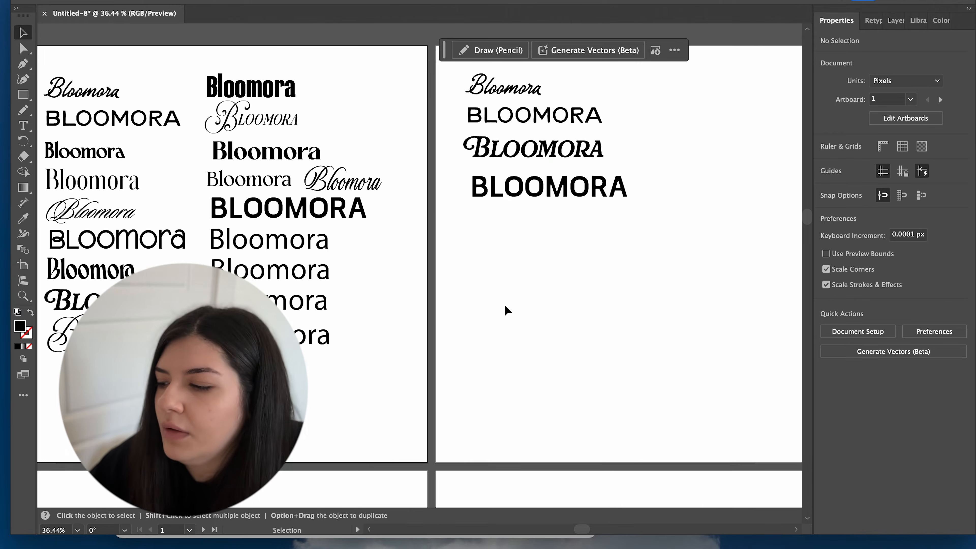
scroll(545, 272, "left", 3)
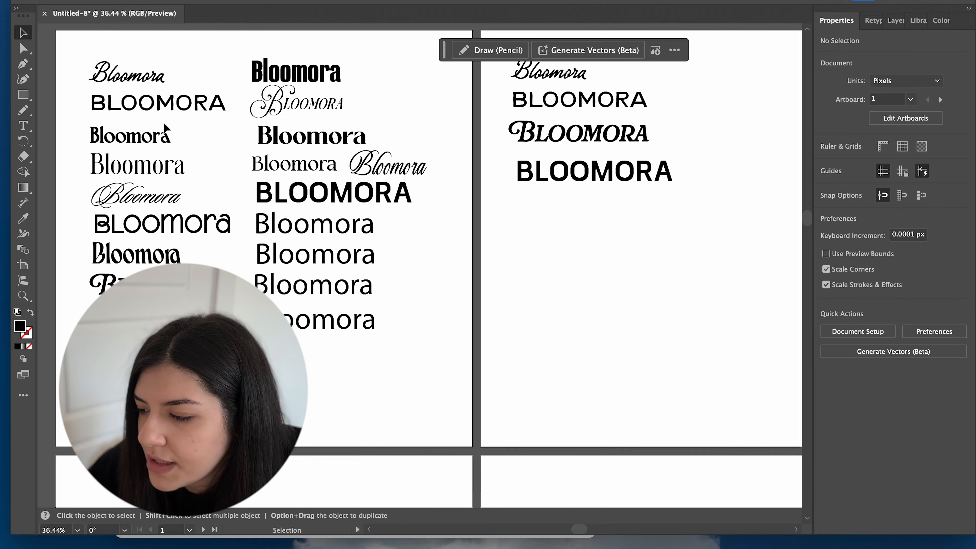
left_click(165, 135)
left_click(535, 254)
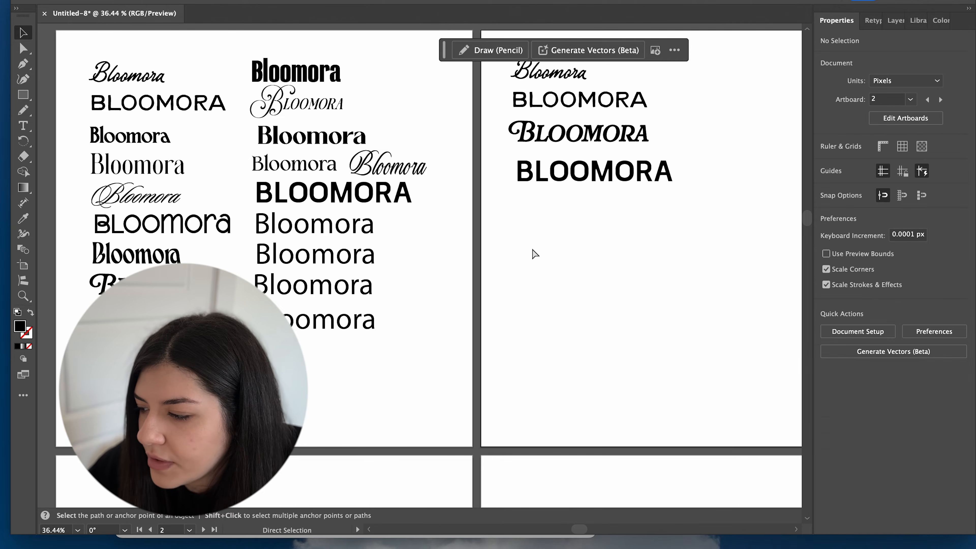
key("super+v")
left_click_drag(424, 265, 669, 253)
left_click(643, 264)
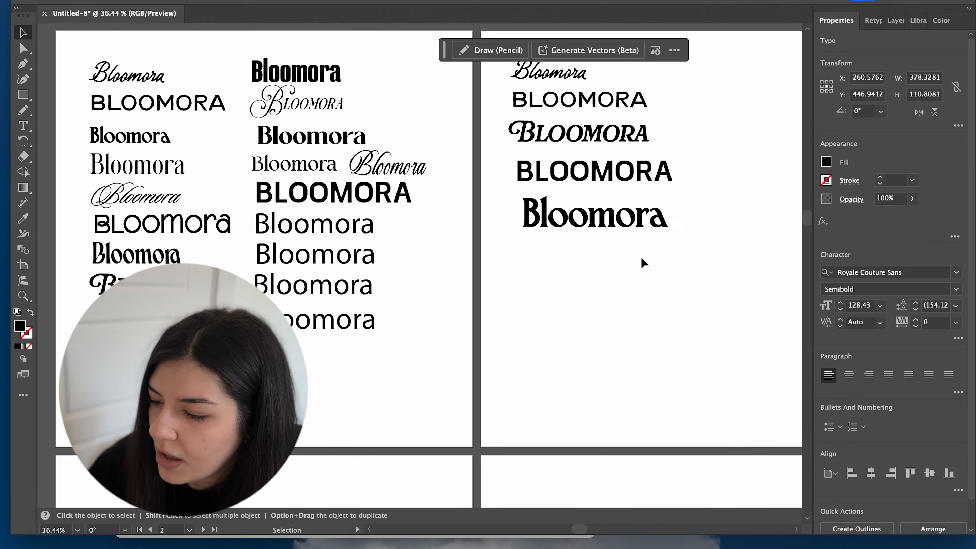
- Shift the enlarged lowercase serif wordmark slightly left to line it up with the rest of the shortlist
scroll(643, 263, "right", 5)
scroll(644, 264, "up", 2)
left_click_drag(479, 238, 469, 237)
left_click(533, 166)
- Compare the letterforms of the five shortlisted Bloomora wordmarks on the second artboard, up close and at overview size
scroll(532, 166, "up", 5)
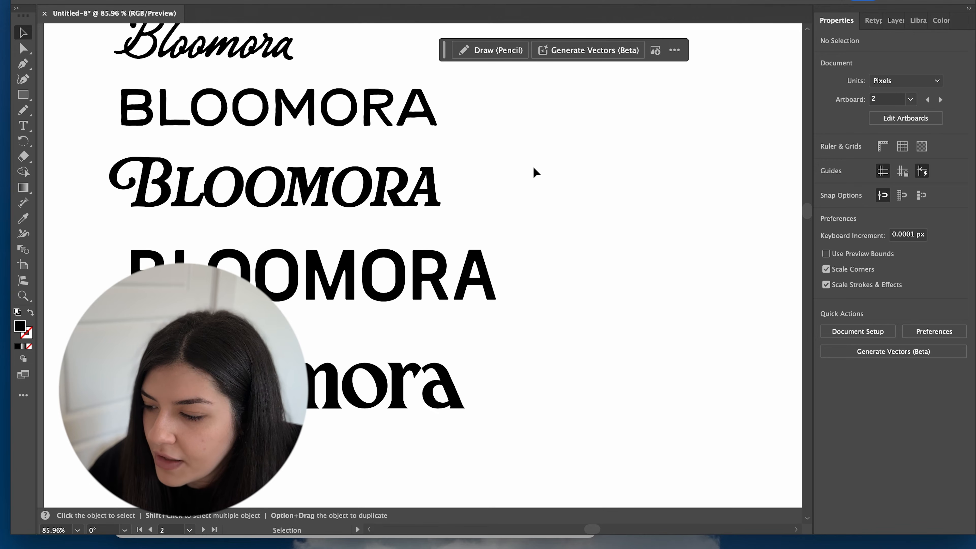
scroll(533, 168, "down", 3)
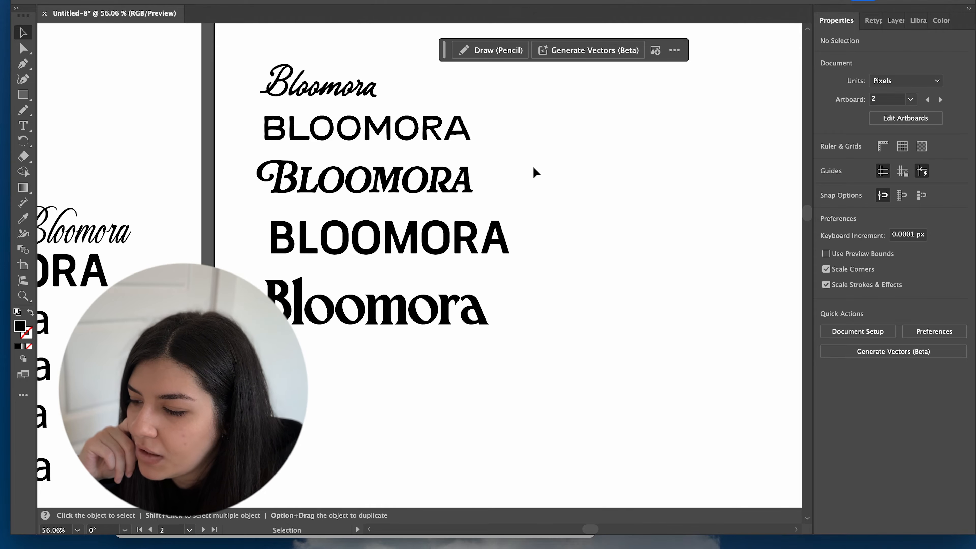
scroll(446, 248, "up", 3)
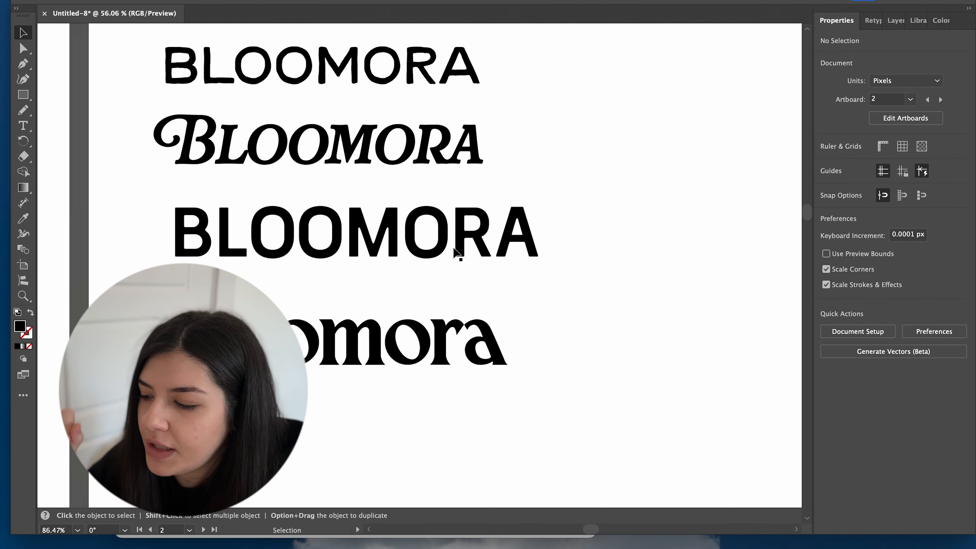
scroll(454, 249, "up", 1)
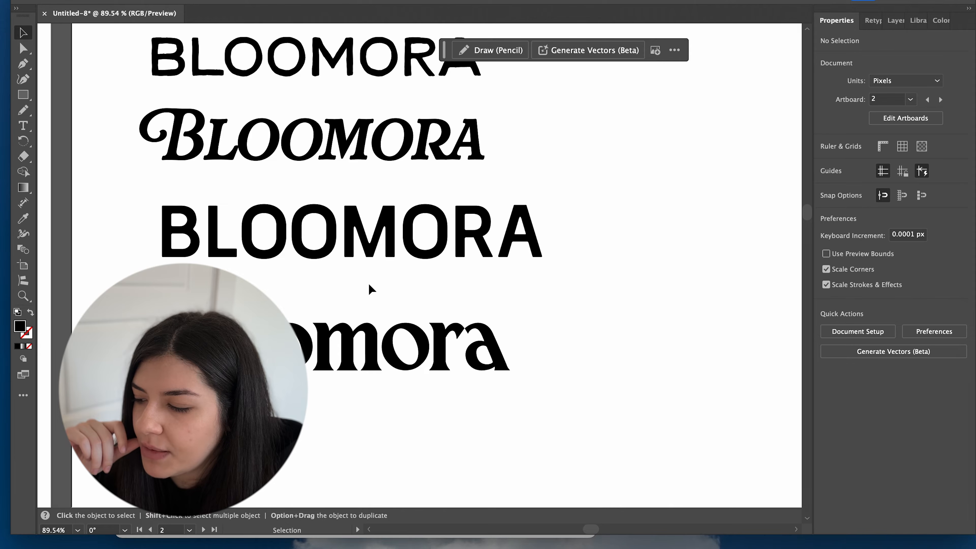
scroll(368, 283, "up", 4)
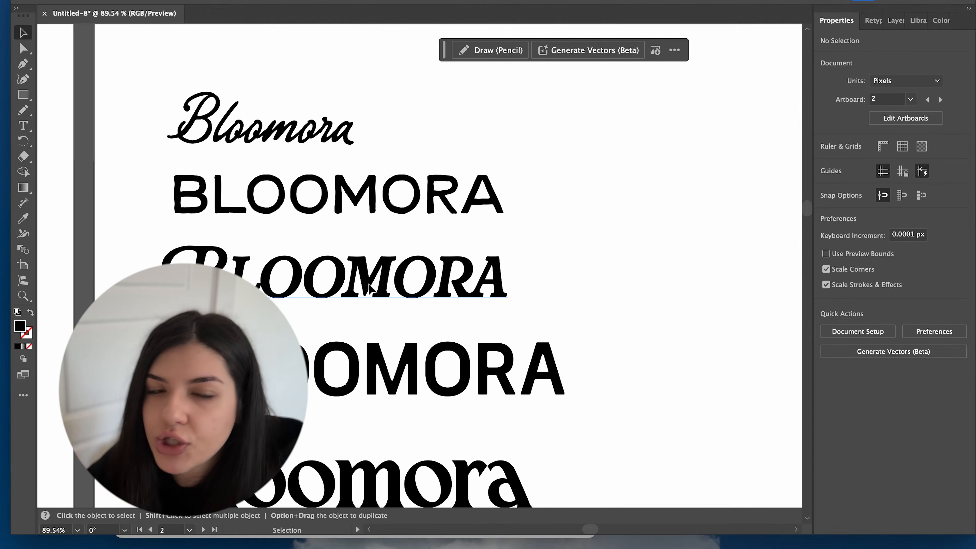
scroll(368, 289, "down", 5)
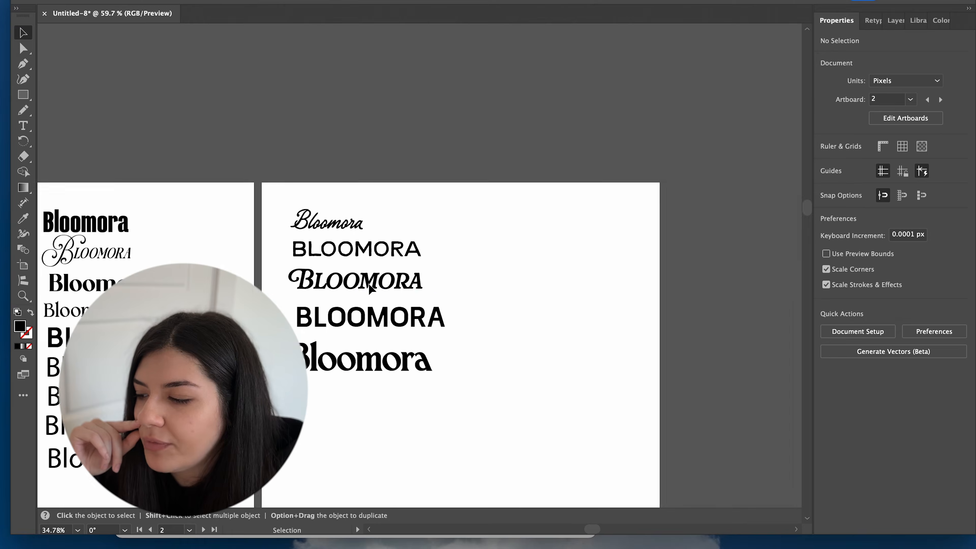
scroll(409, 234, "down", 3)
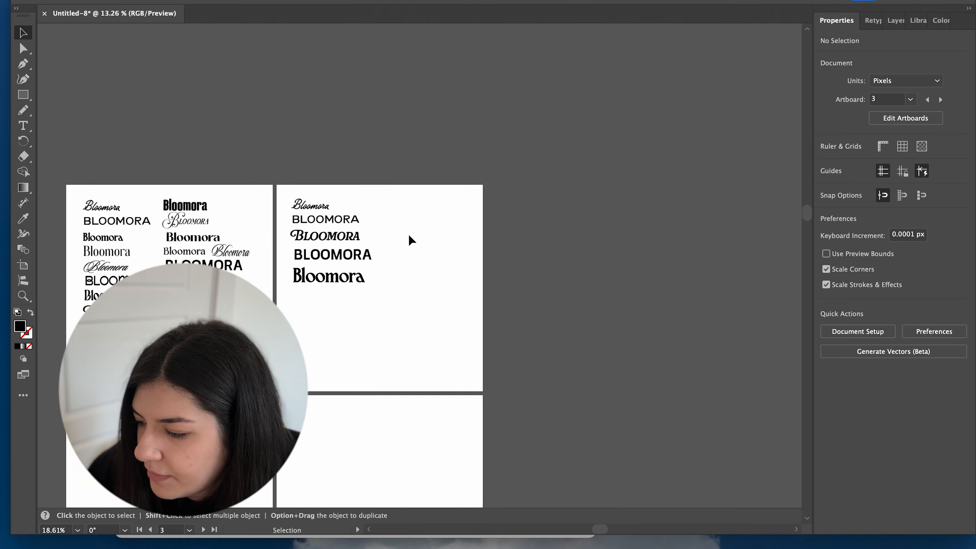
- Copy the all-caps Royale Couture Sans wordmark onto the fourth artboard and enlarge it near the artboard's upper edge
scroll(408, 234, "up", 2)
left_click(377, 170)
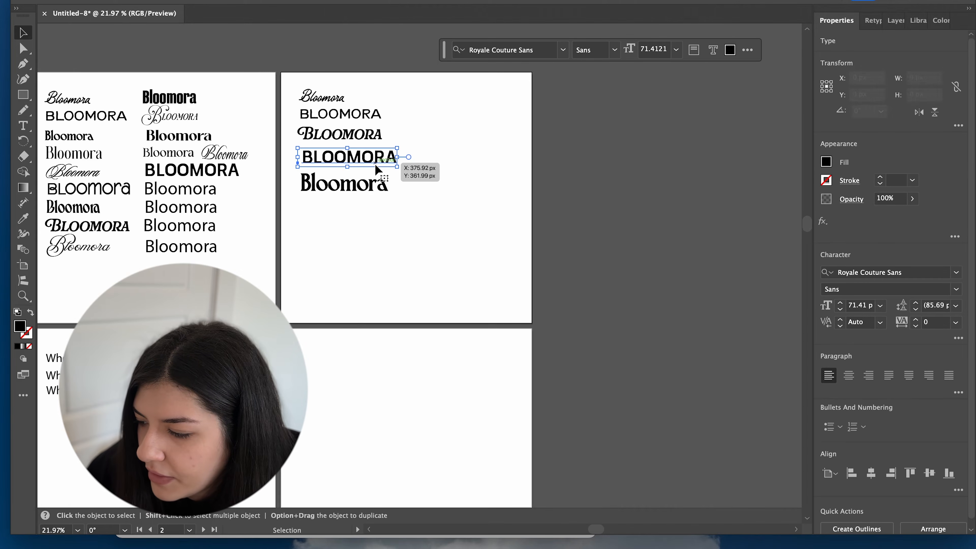
key("super+c")
left_click(333, 359)
key("super+v")
left_click_drag(417, 267, 457, 386)
left_click(363, 418)
- Copy the Native Record Script wordmark onto the fourth artboard and enlarge it below the all-caps BLOOMORA
scroll(363, 418, "down", 2)
scroll(363, 417, "left", 1)
scroll(409, 132, "up", 3)
scroll(409, 132, "right", 1)
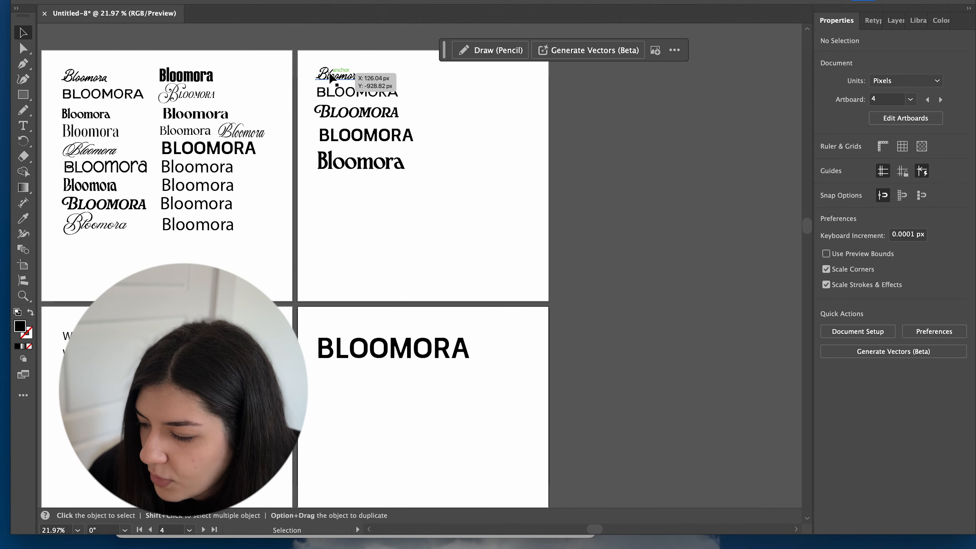
left_click(331, 76)
key("ctrl+c")
left_click(363, 408)
key("ctrl+v")
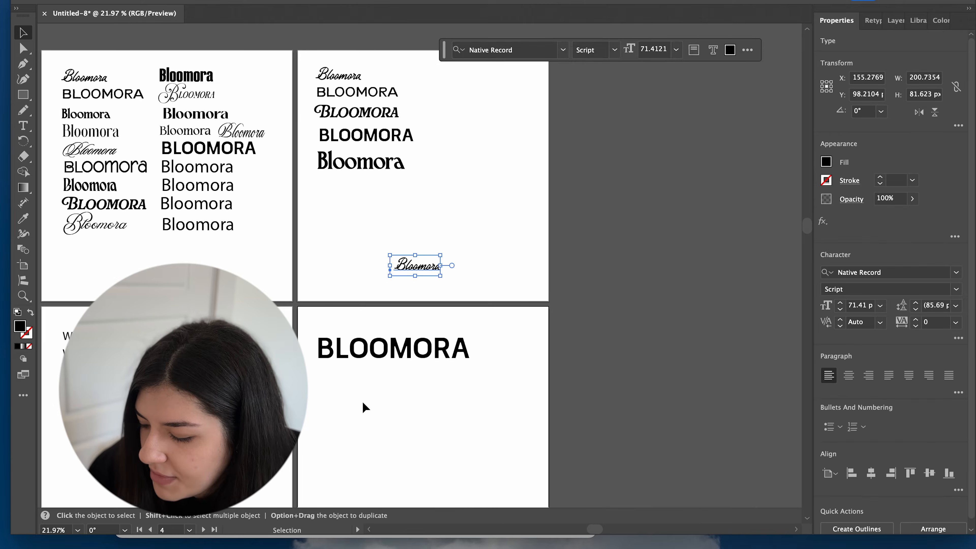
scroll(364, 407, "up", 2)
left_click_drag(446, 196, 340, 421)
left_click_drag(401, 405, 509, 438)
left_click(532, 401)
- Turn the script copy into the tagline "where selfcare meets simplicity." and place it directly under the all-caps BLOOMORA
scroll(340, 341, "down", 3)
scroll(341, 341, "left", 1)
scroll(203, 240, "down", 2)
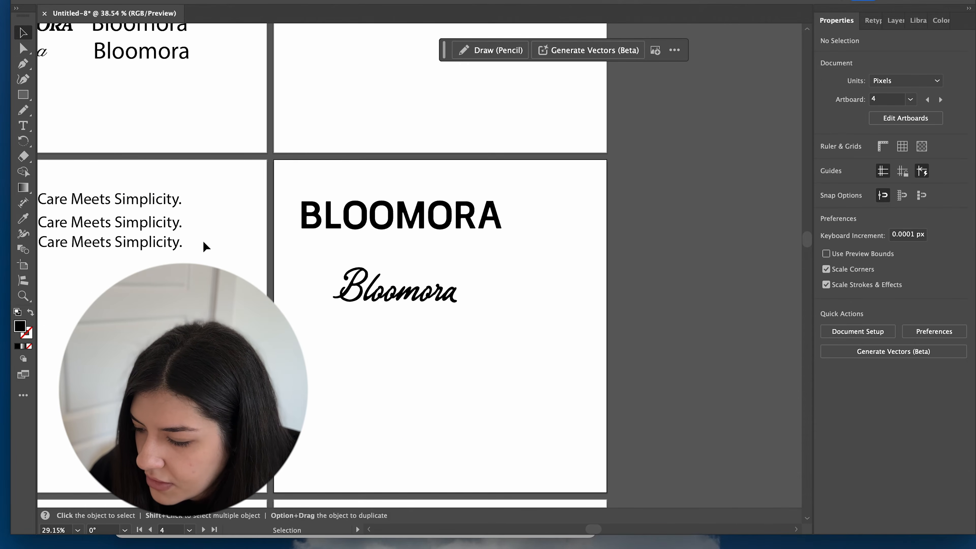
triple_click(146, 197)
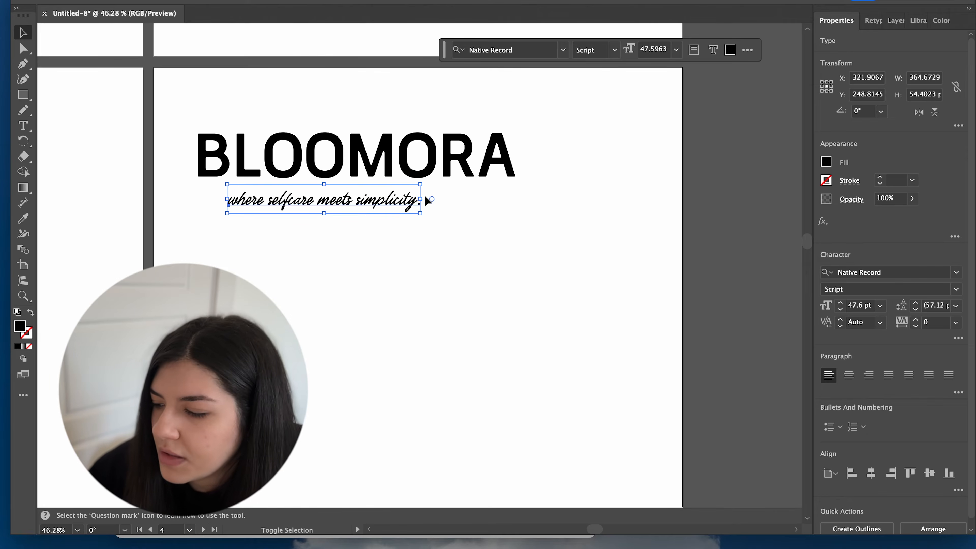
- Enlarge the script tagline to about 76 pt so it nearly spans the width of the BLOOMORA wordmark above
left_click_drag(424, 198, 499, 199)
key("super+z")
left_click_drag(420, 214, 464, 203)
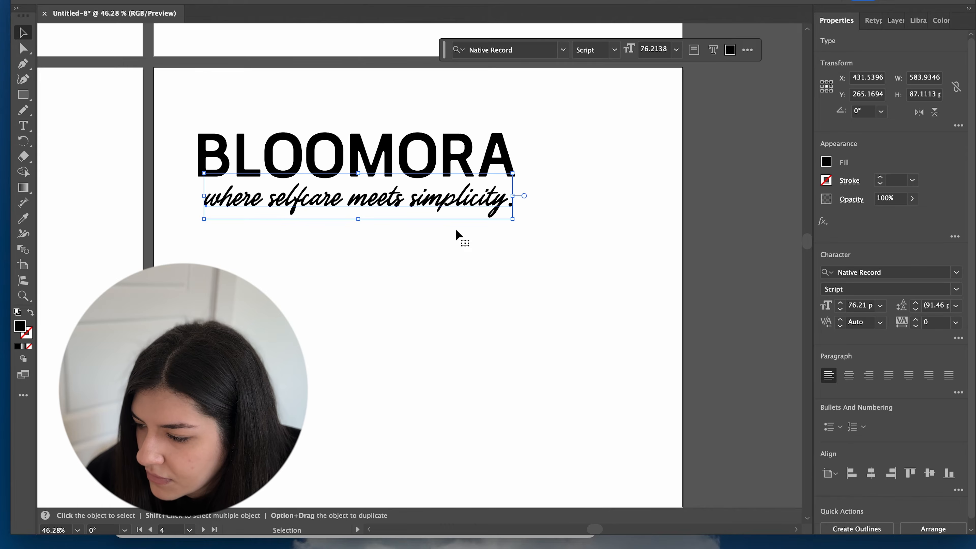
left_click(412, 305)
scroll(412, 306, "up", 10)
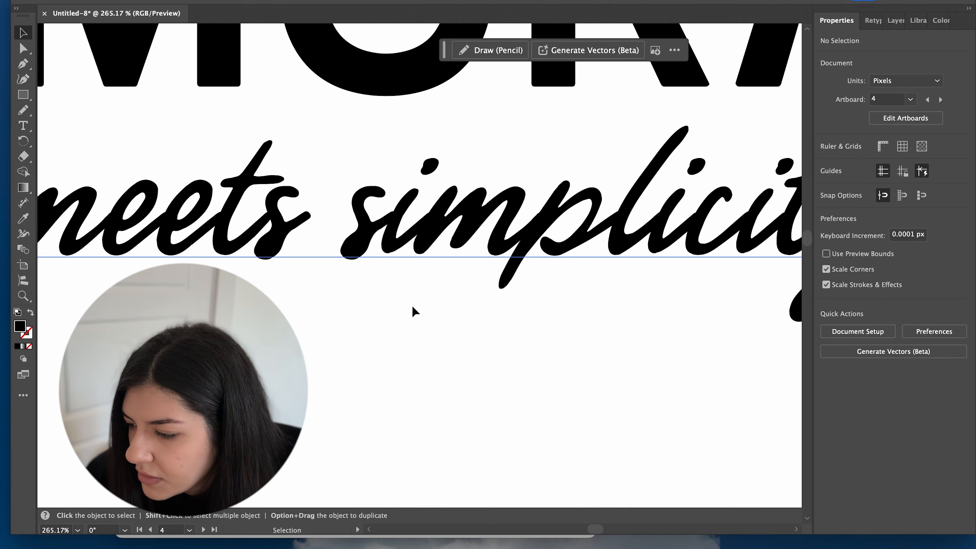
scroll(412, 305, "down", 10)
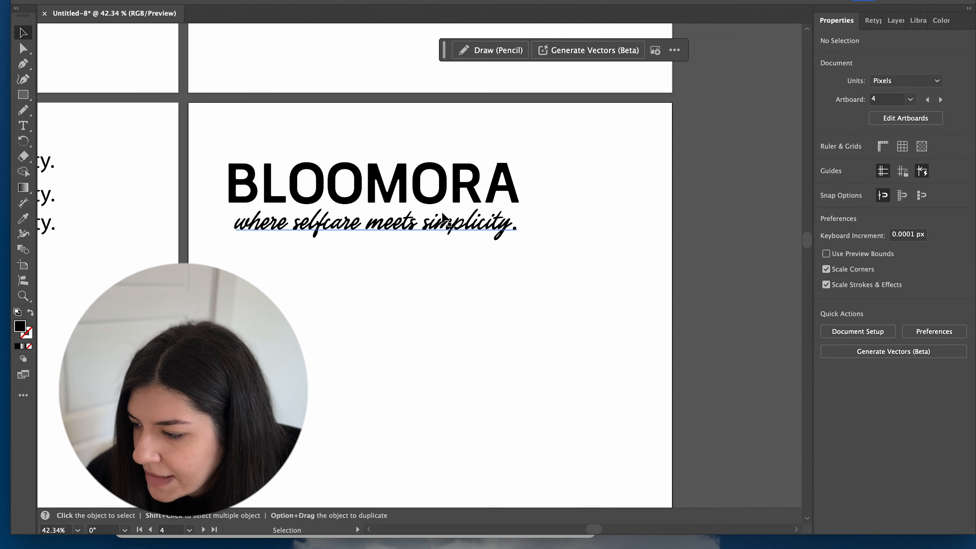
- Copy the Rafaella Bold wordmark onto the fourth artboard and enlarge it to about 141 pt below the first logo lockup
scroll(441, 213, "down", 5)
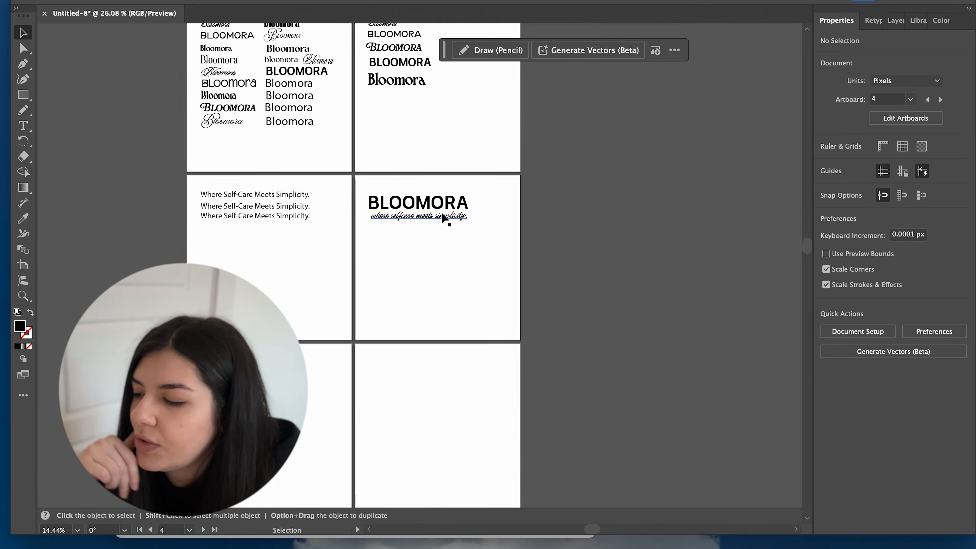
scroll(328, 45, "up", 3)
left_click(344, 162)
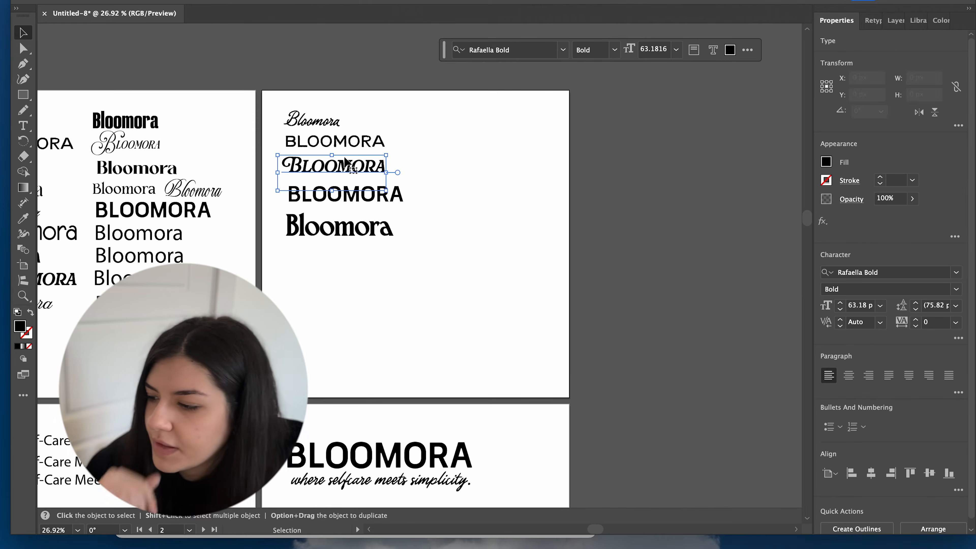
scroll(351, 298, "down", 5)
key("ctrl+v")
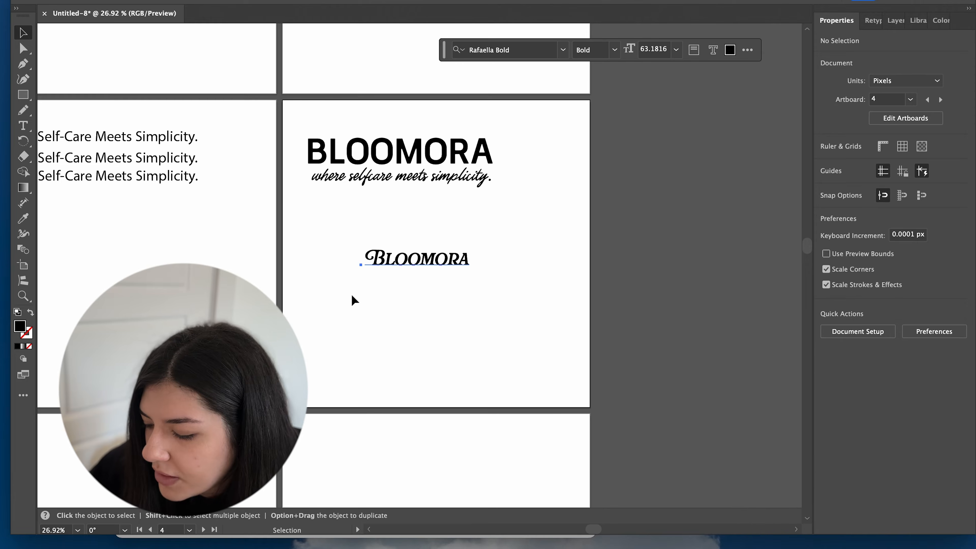
left_click_drag(471, 288, 607, 328)
left_click_drag(557, 287, 484, 264)
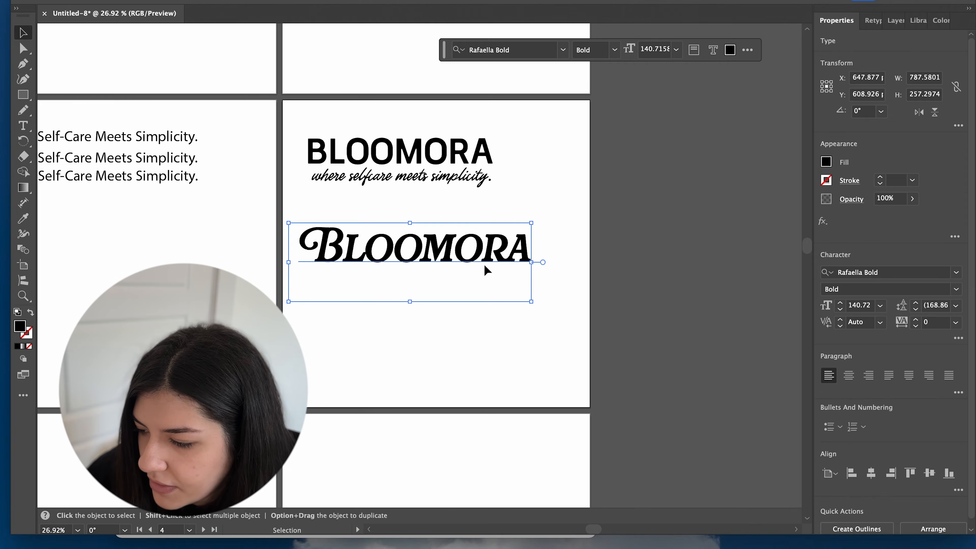
- Replace the B of the large Rafaella Bold wordmark on the fourth artboard with its most ornate swash alternate
double_click(344, 252)
left_click(343, 252)
double_click(343, 252)
left_click(354, 254)
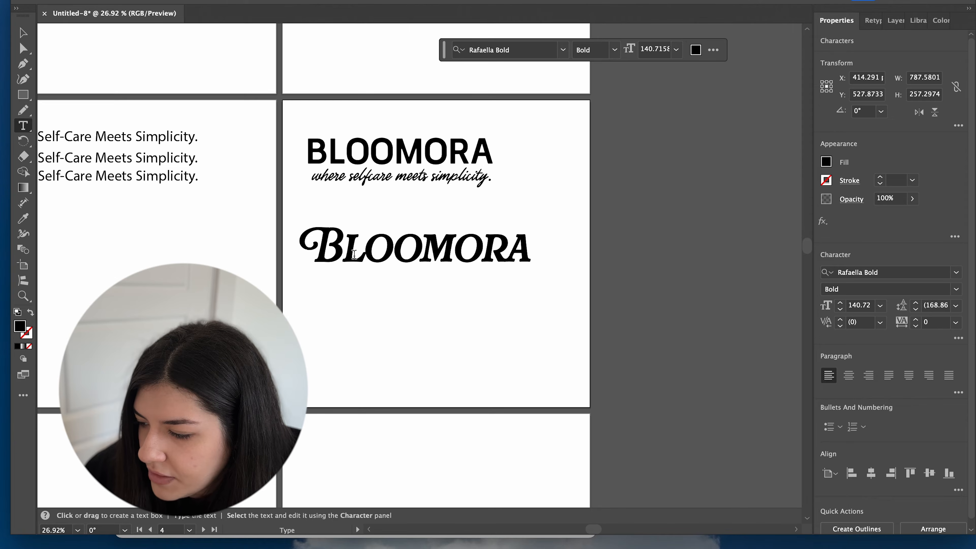
key("shift+Left")
scroll(315, 254, "up", 3)
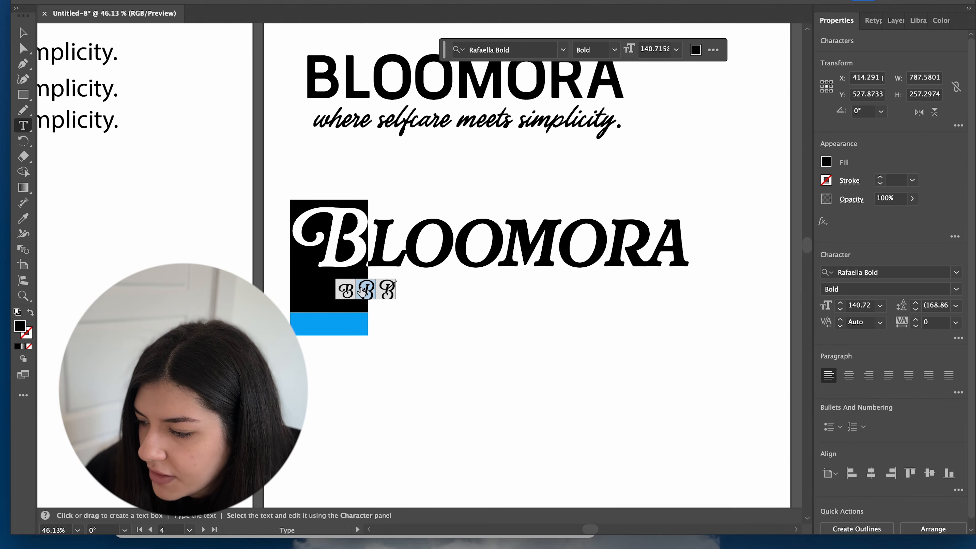
left_click(362, 290)
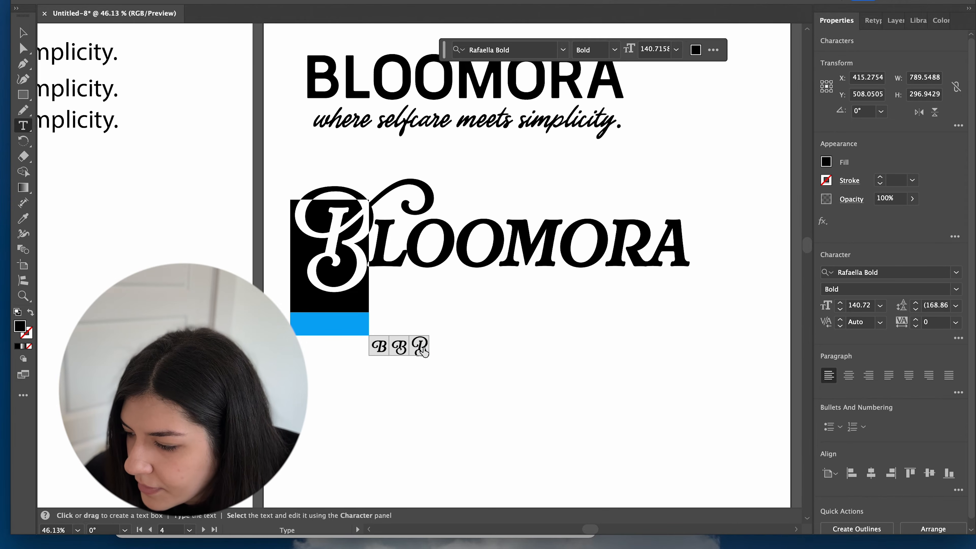
left_click(312, 307)
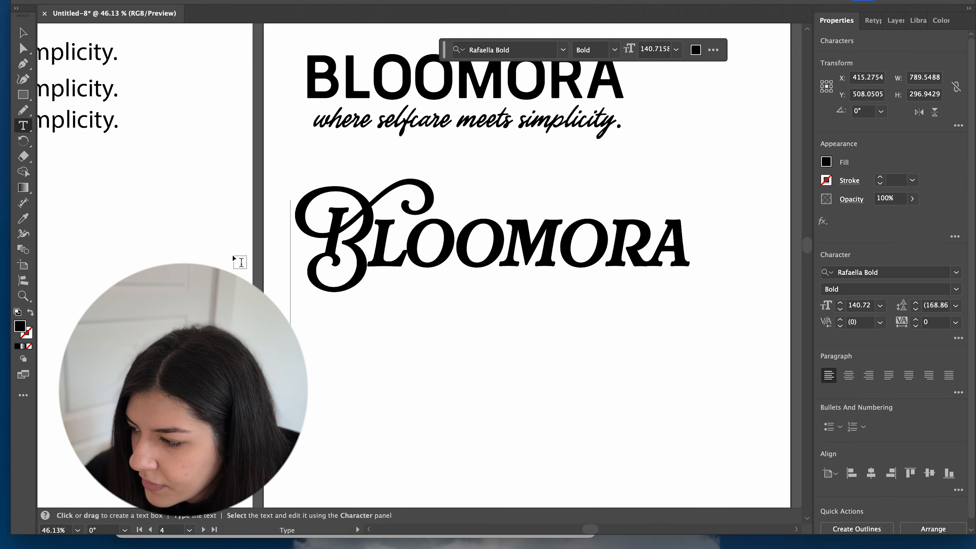
scroll(153, 193, "right", 5)
scroll(154, 193, "down", 1)
key("Escape")
left_click(370, 392)
scroll(370, 392, "right", 5)
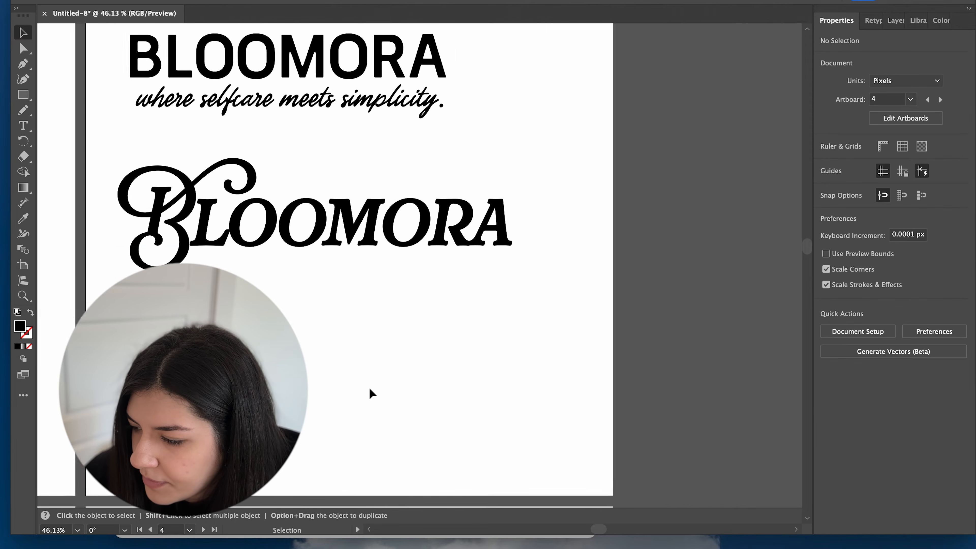
- Swap the final A of the swash wordmark for the Rafaella Bold ss09 alternate, whose long tail curls out to the right
left_click(457, 240)
double_click(457, 240)
left_click(499, 225)
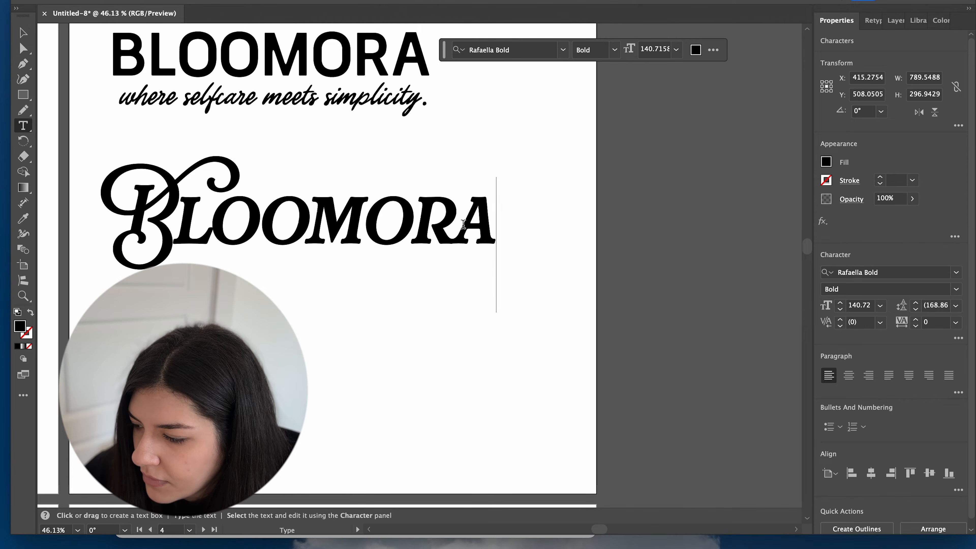
key("shift+Left")
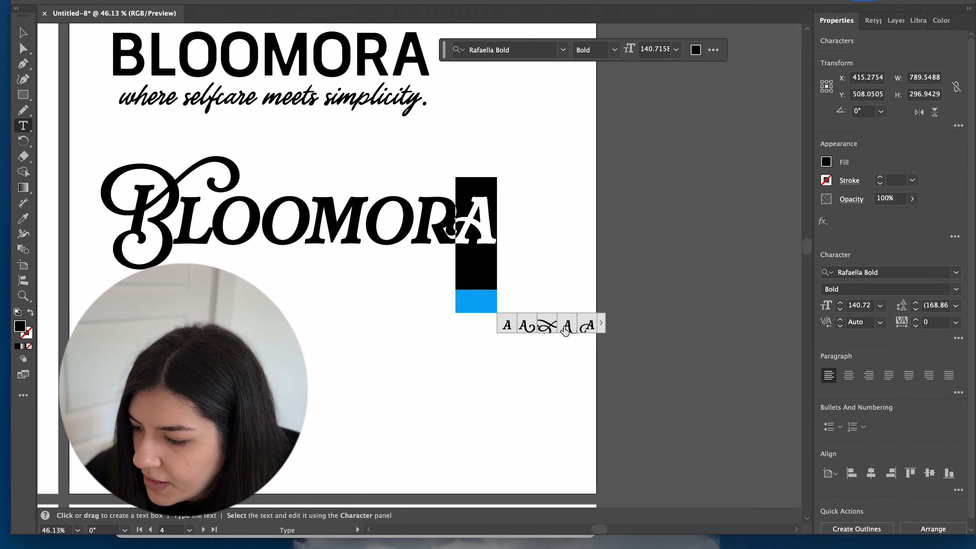
left_click(587, 325)
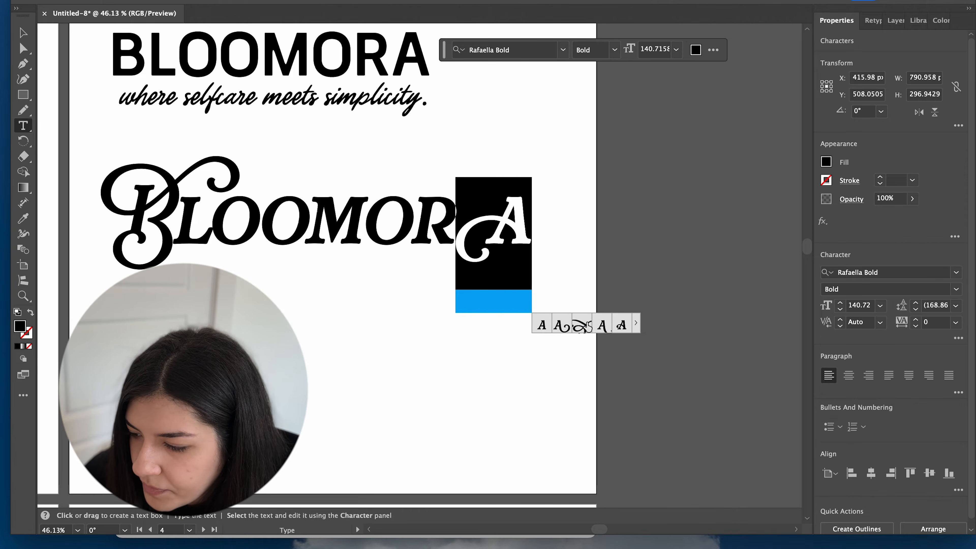
left_click(561, 327)
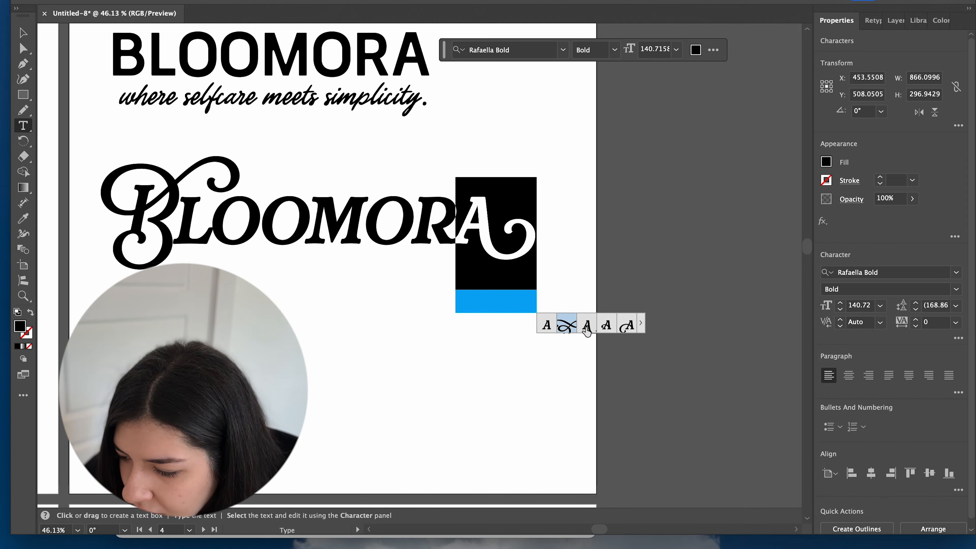
left_click(641, 324)
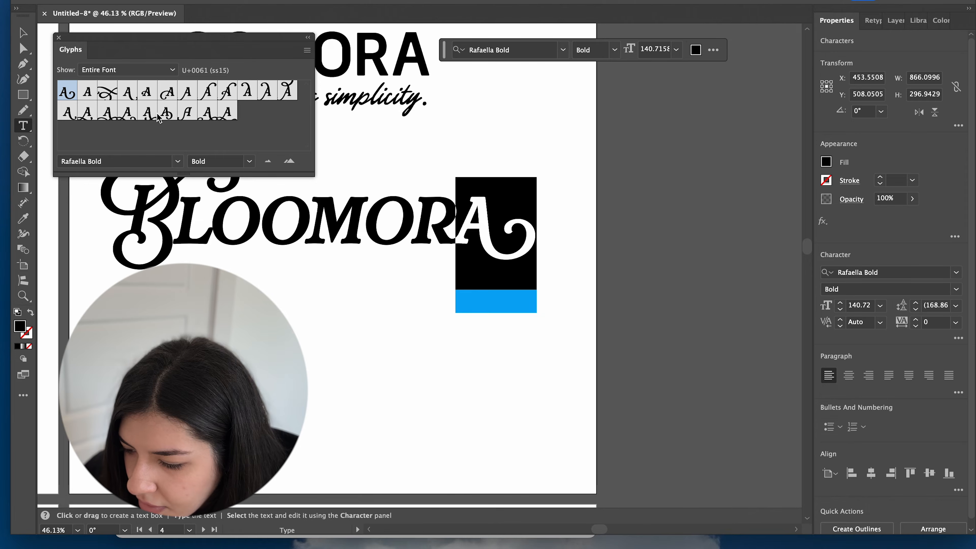
double_click(228, 112)
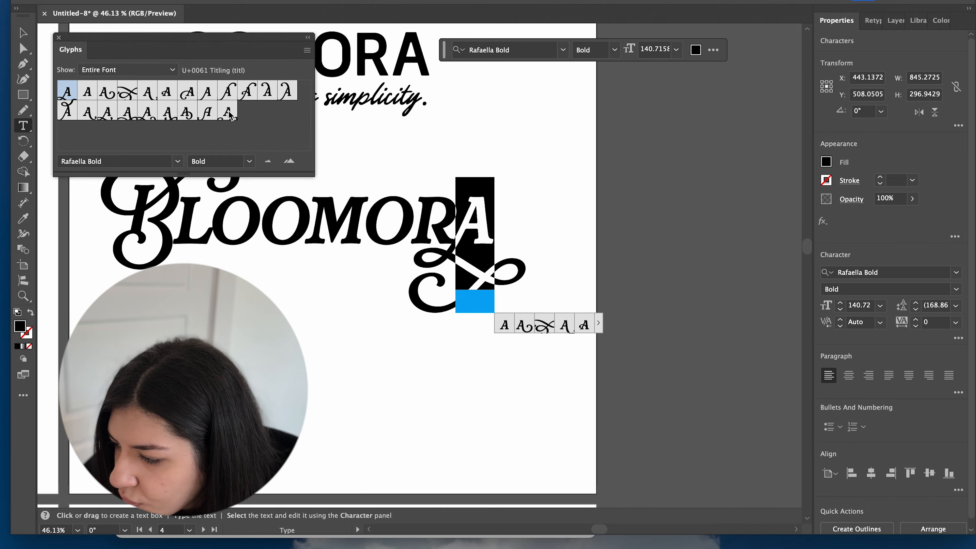
double_click(206, 113)
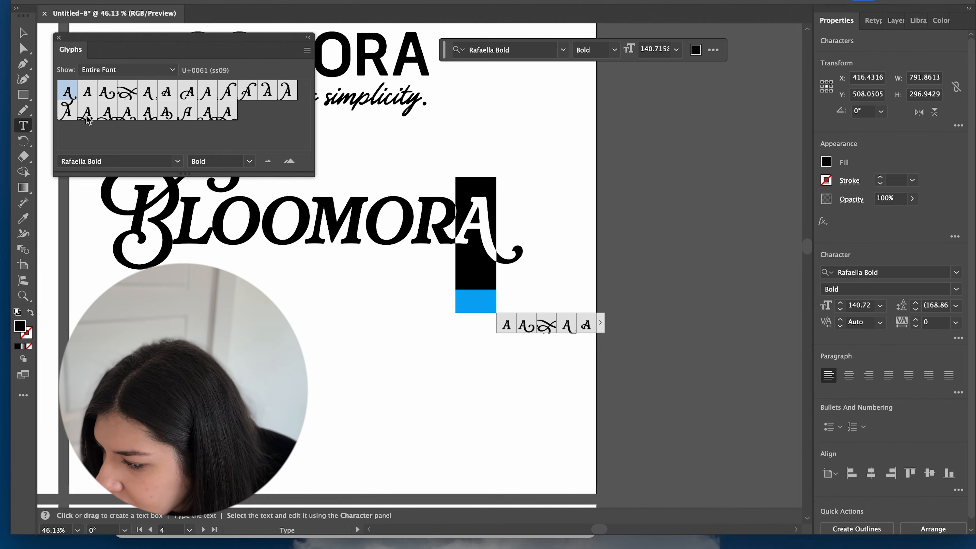
left_click(23, 33)
key("super+shift+a")
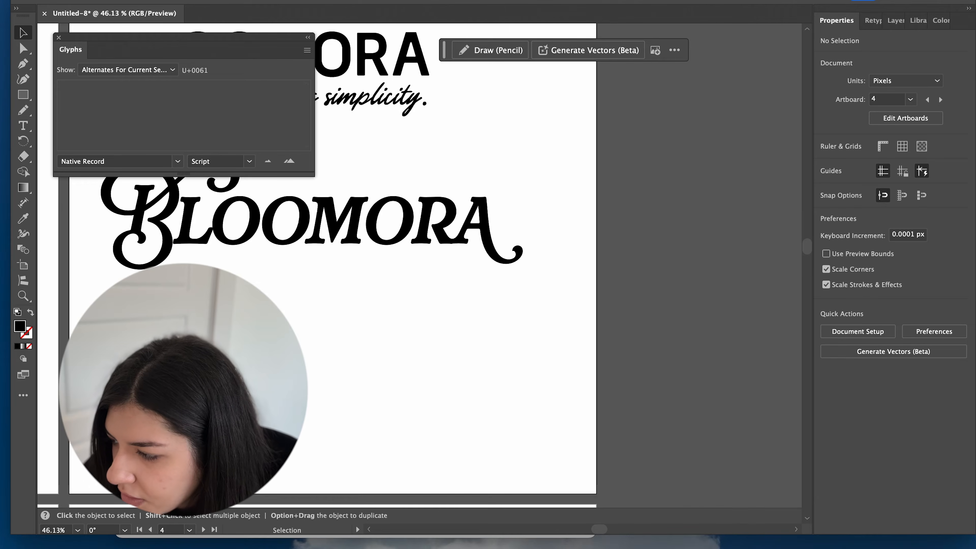
scroll(363, 327, "down", 4)
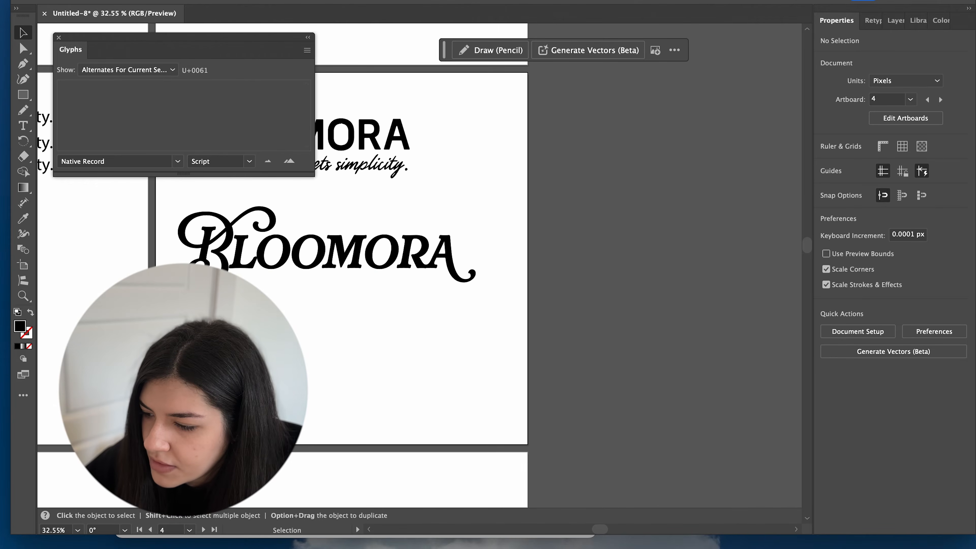
left_click(58, 38)
- Copy the finished swash wordmark and place it near the top of the fifth artboard
scroll(319, 246, "down", 4)
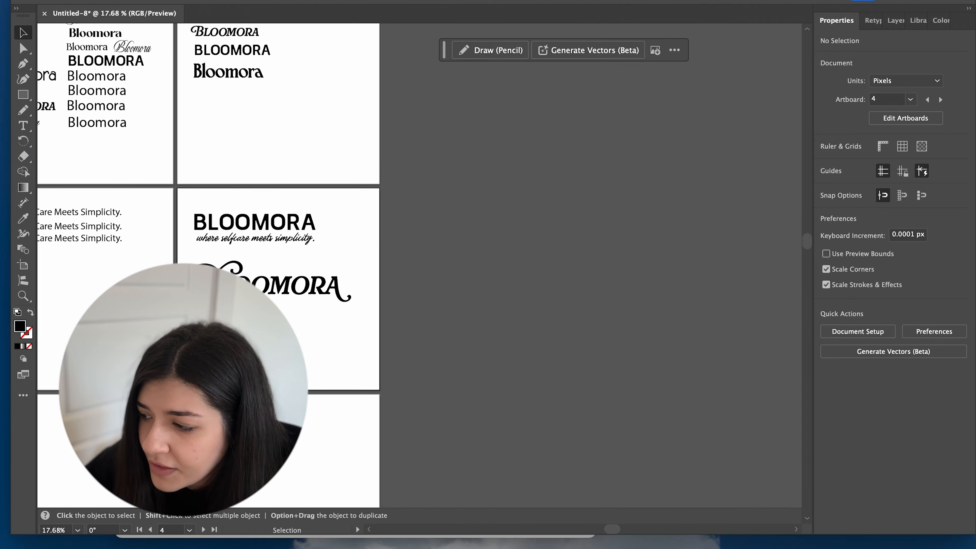
left_click(313, 249)
key("super+c")
scroll(312, 245, "down", 4)
scroll(311, 246, "left", 4)
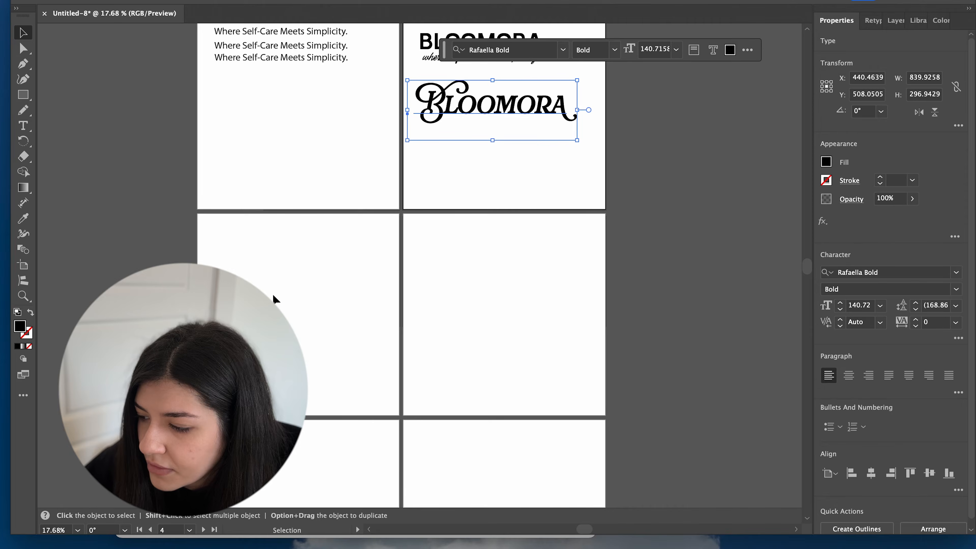
left_click(272, 294)
key("super+v")
left_click_drag(413, 274, 292, 263)
left_click(284, 327)
scroll(283, 331, "up", 5)
scroll(284, 331, "up", 3)
scroll(283, 331, "left", 1)
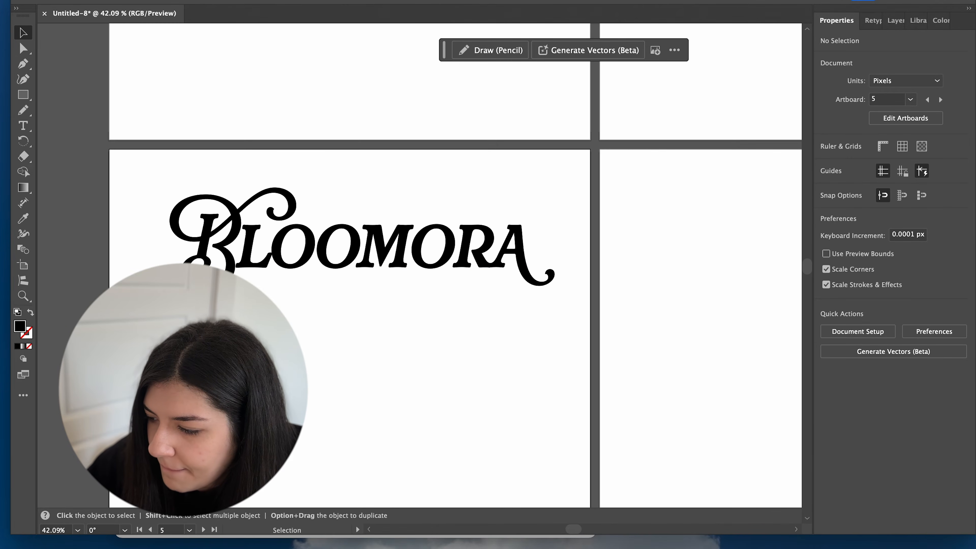
- Copy the Royale Couture Sans wordmark from the second artboard and place it below the swash wordmark on the fifth artboard
scroll(223, 282, "up", 5)
scroll(223, 282, "down", 8)
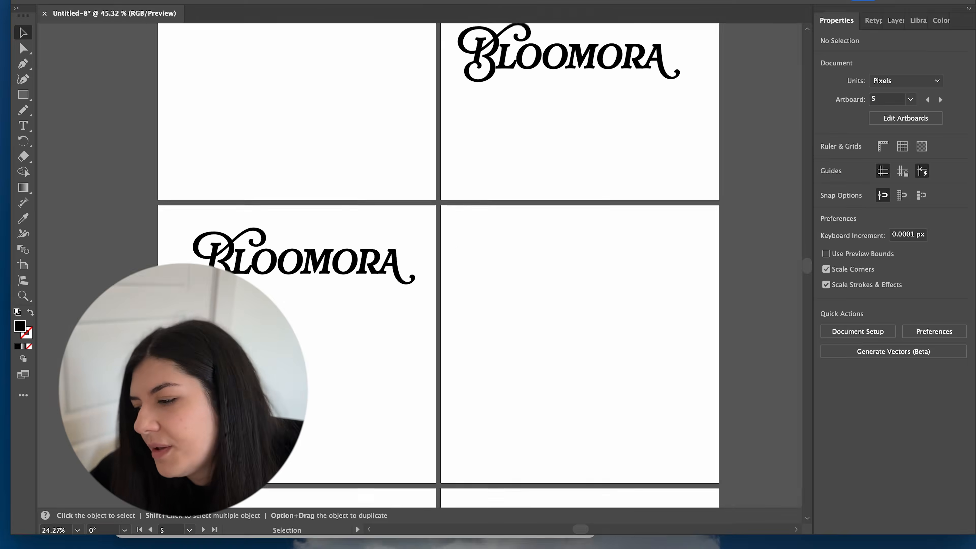
scroll(426, 142, "up", 6)
scroll(426, 141, "up", 3)
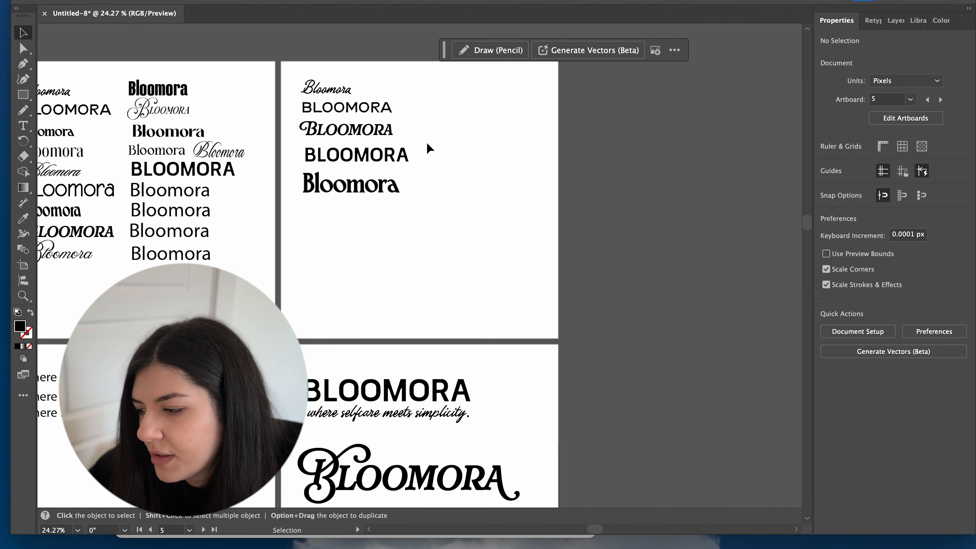
scroll(365, 191, "up", 3)
scroll(365, 192, "down", 8)
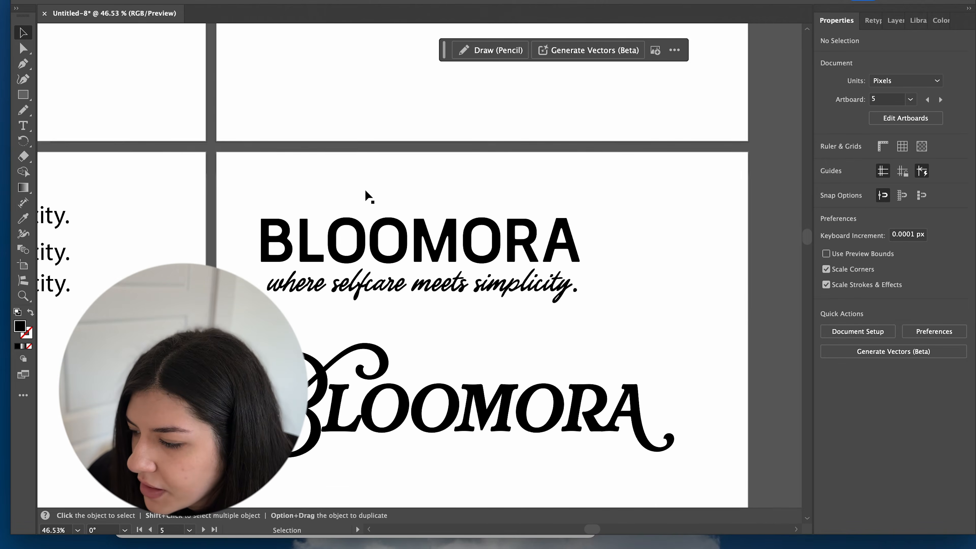
left_click(468, 205)
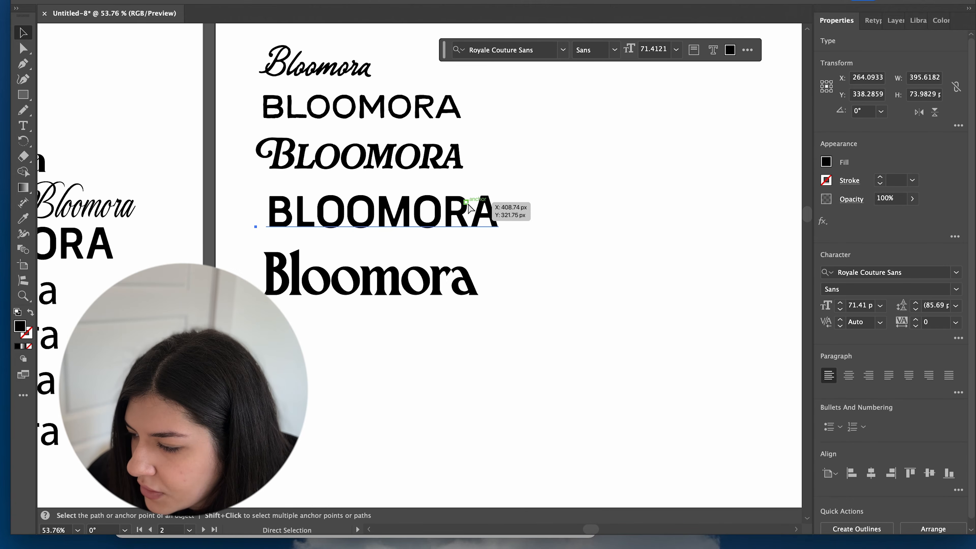
scroll(469, 207, "down", 8)
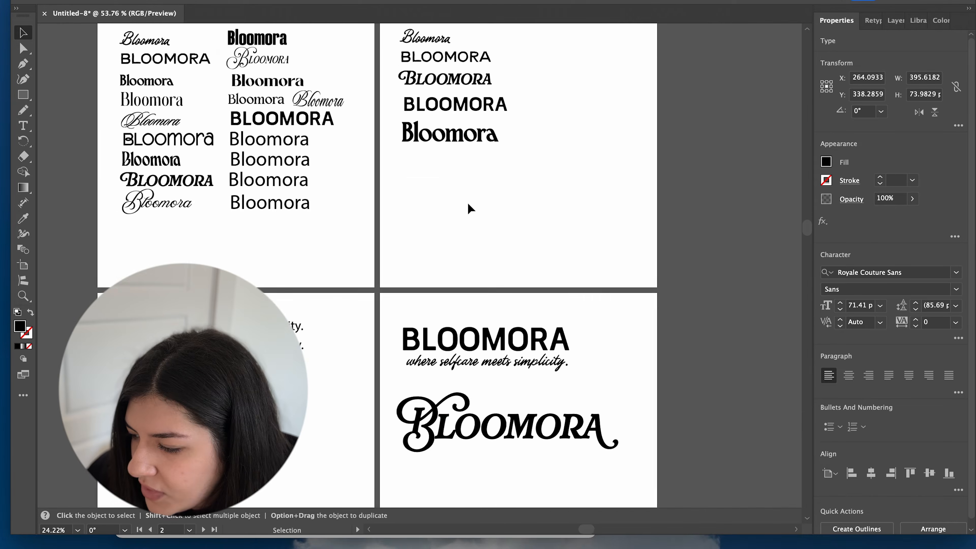
scroll(468, 207, "down", 5)
key("super+v")
left_click_drag(426, 271, 375, 247)
scroll(374, 248, "up", 6)
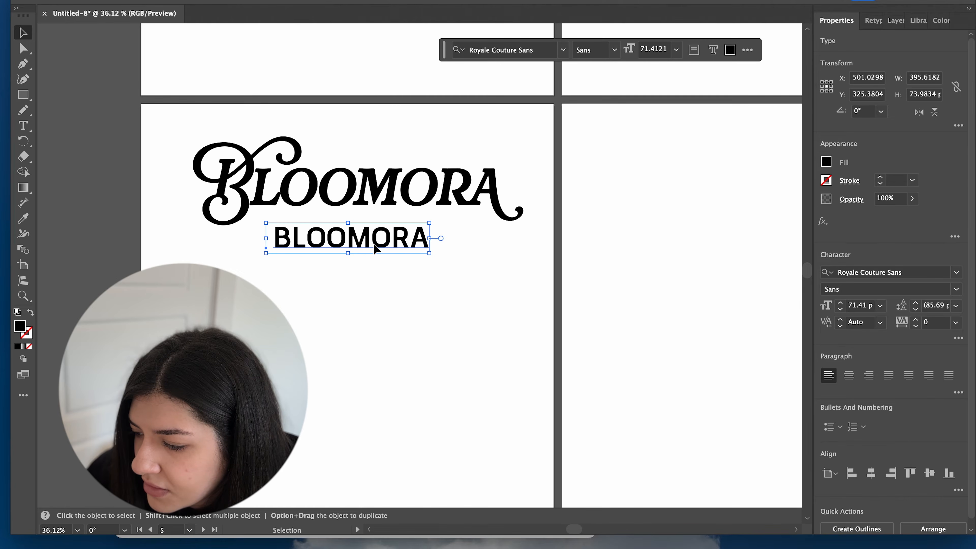
- Turn the sans copy into the tagline "WHERE SELF CARE MEETS SIMPLICITY", shrink it and fit it beneath the wordmark between the B and A swashes
scroll(375, 248, "up", 5)
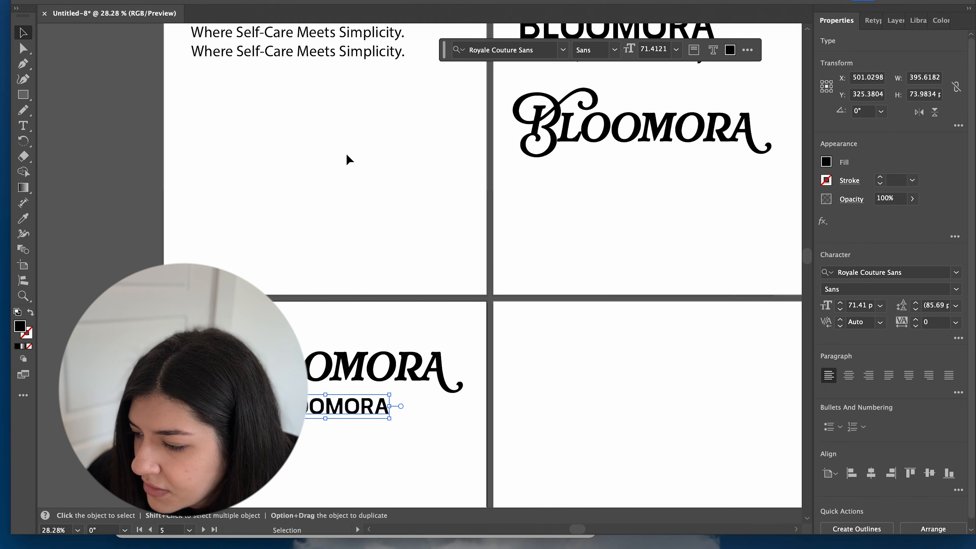
scroll(346, 156, "down", 3)
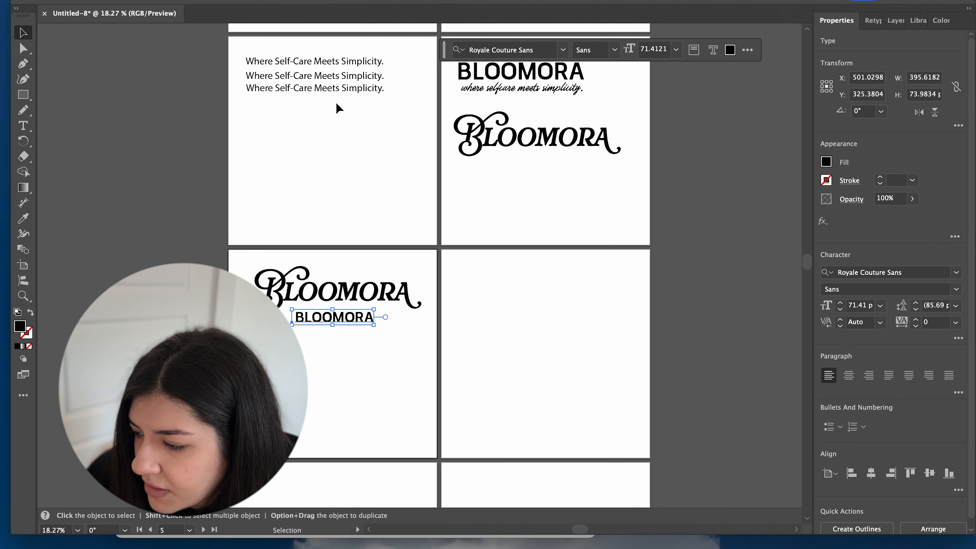
double_click(320, 323)
type("WHERE SELF CARE MEETS SIMPLICITY")
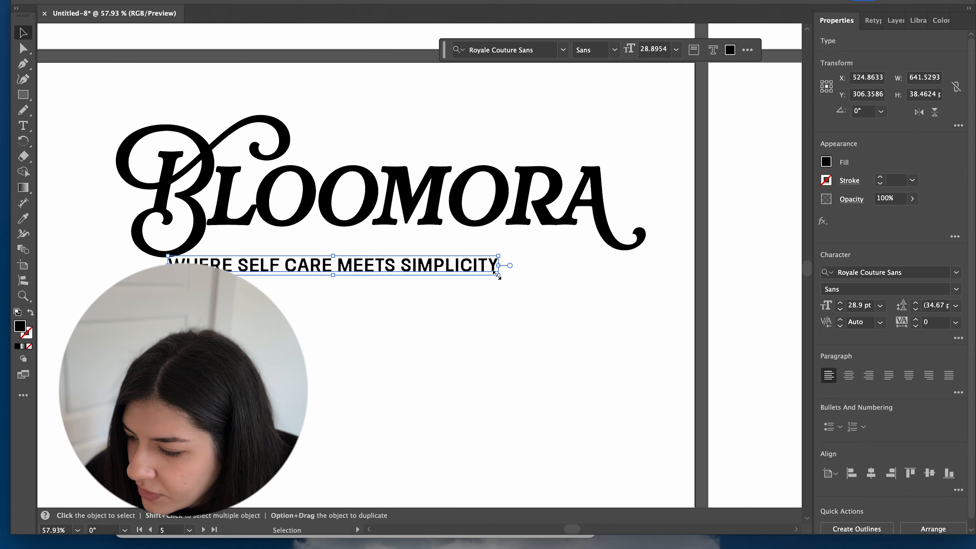
left_click_drag(437, 268, 492, 246)
mouse_move(564, 246)
left_mouse_down()
mouse_move(602, 245)
mouse_move(551, 248)
left_mouse_up()
scroll(527, 290, "down", 4)
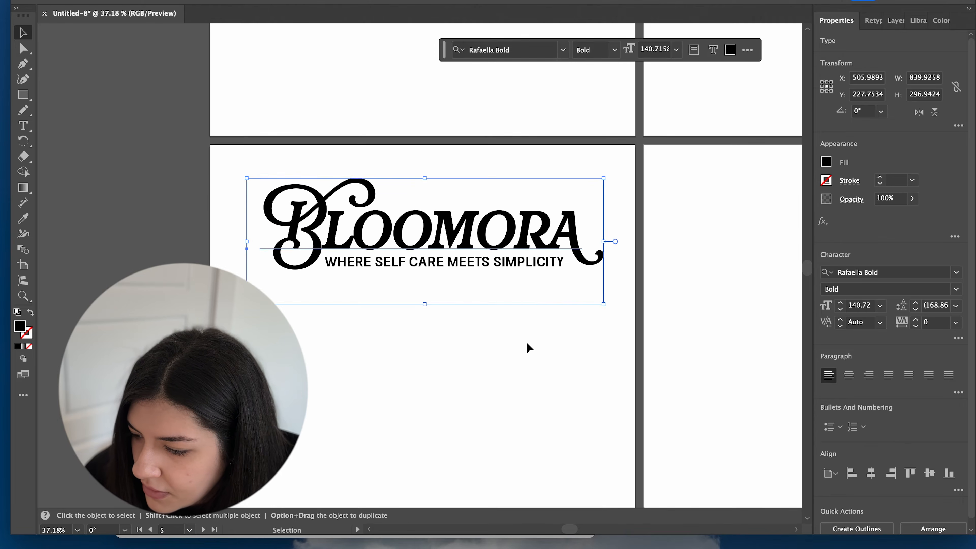
- Duplicate the swash wordmark with its sans tagline lower on the fifth artboard
left_click(526, 341)
scroll(526, 342, "down", 3)
left_click_drag(605, 204, 411, 340)
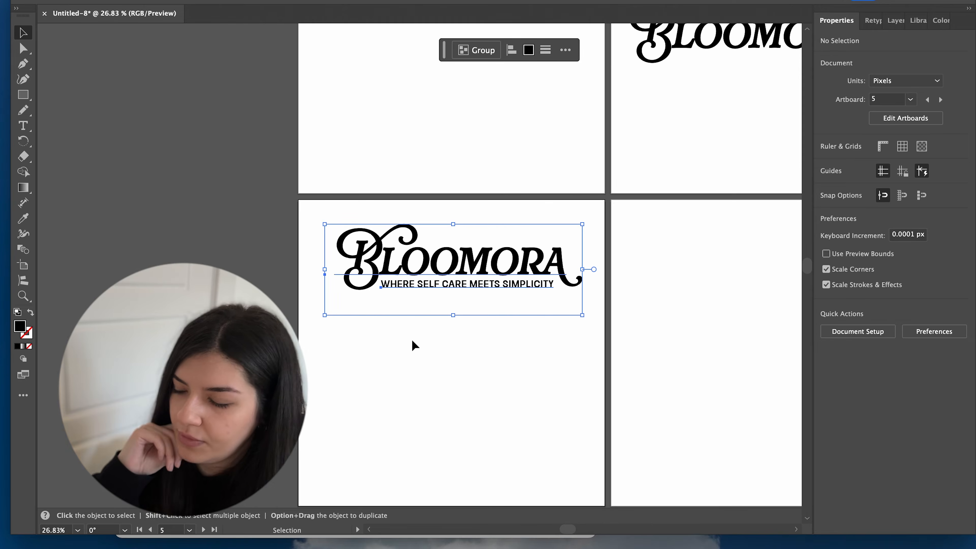
scroll(412, 340, "up", 5)
scroll(411, 339, "up", 1)
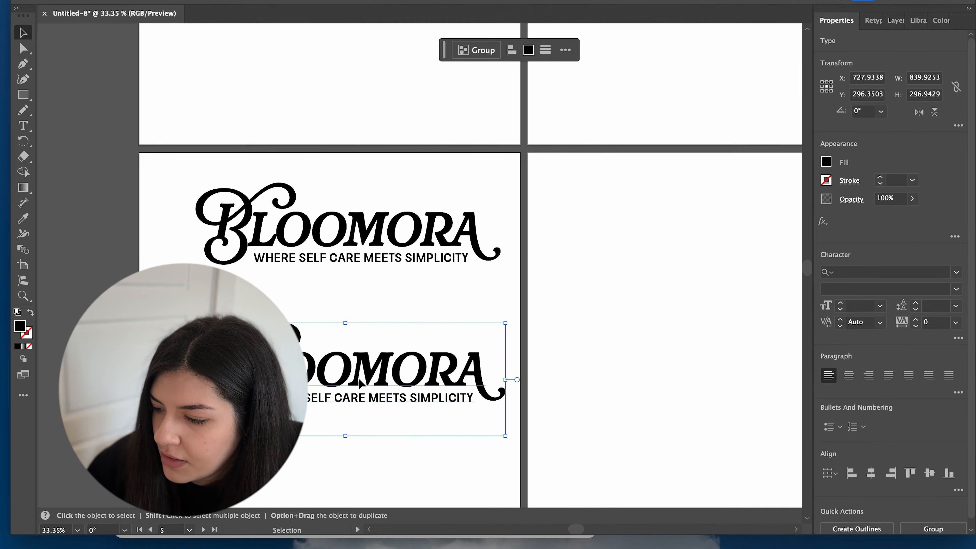
left_click(408, 288)
- Change the B in the lower lockup's wordmark to the simpler alternate without the extended top and bottom swashes
scroll(408, 289, "down", 3)
scroll(409, 288, "left", 3)
double_click(335, 298)
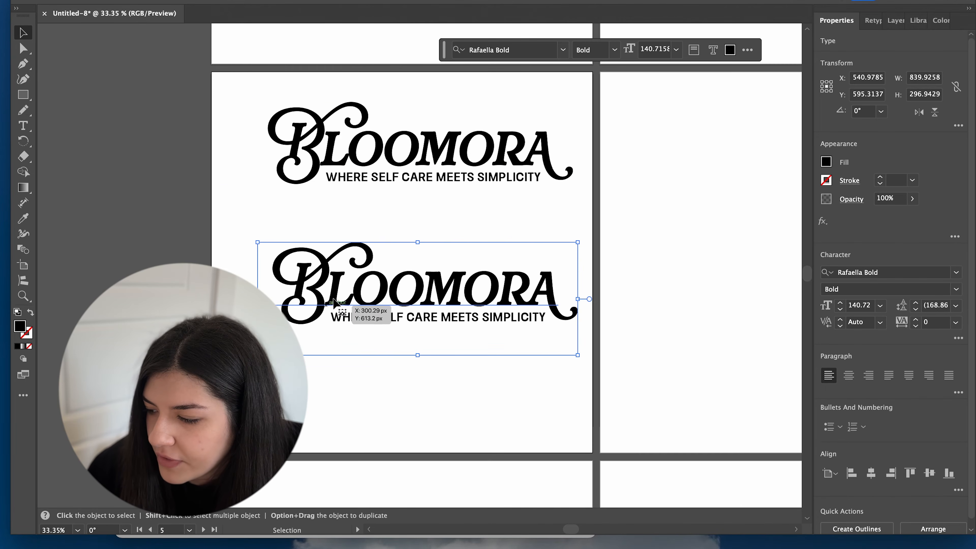
left_click_drag(325, 294, 283, 295)
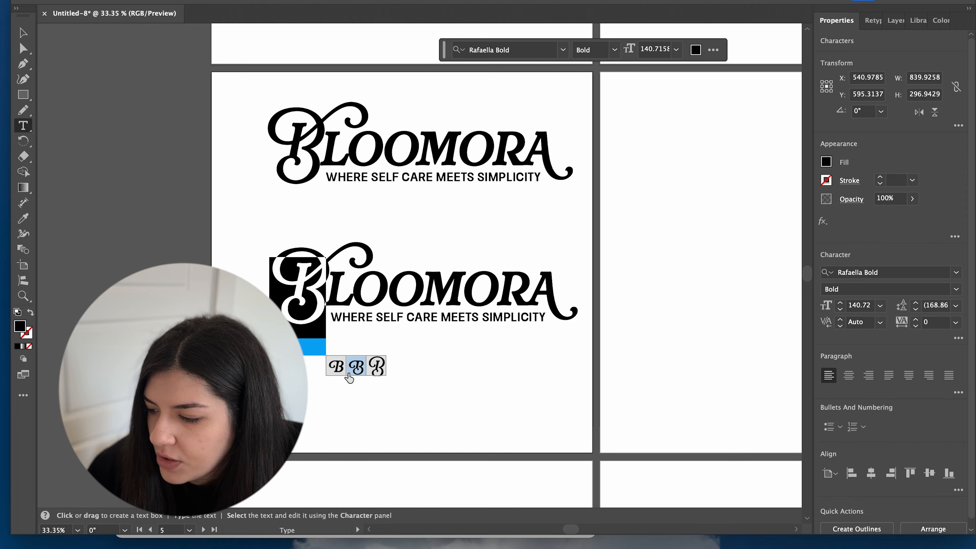
left_click(334, 373)
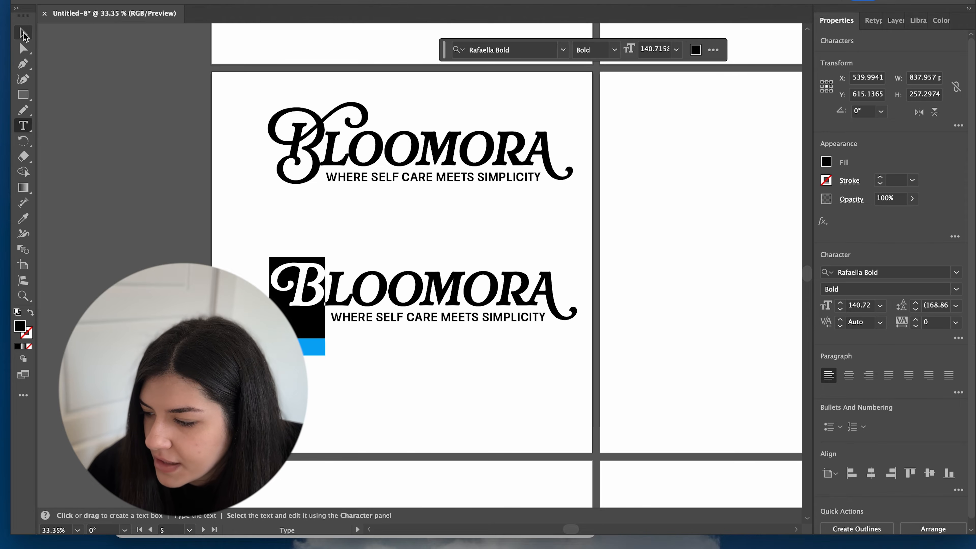
left_click(23, 33)
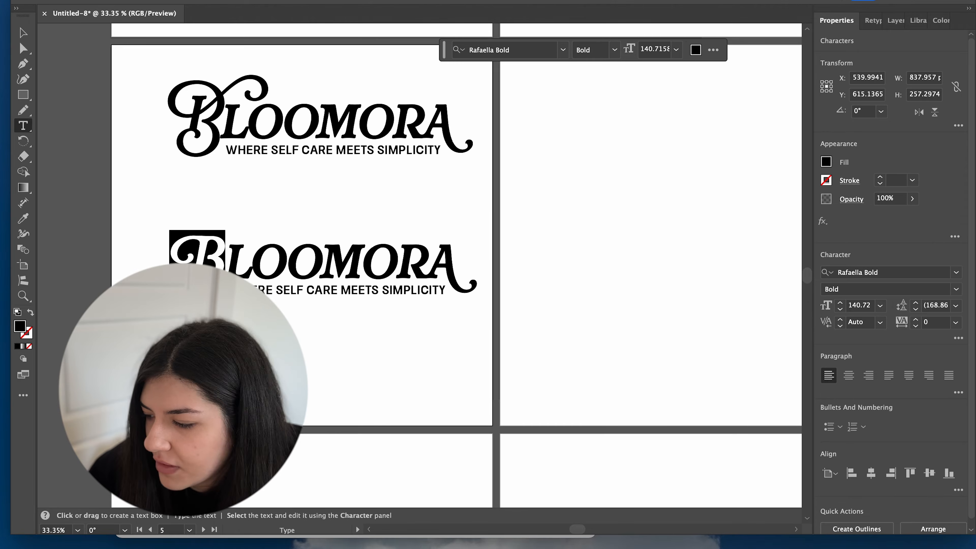
left_click(275, 338)
left_click(254, 338)
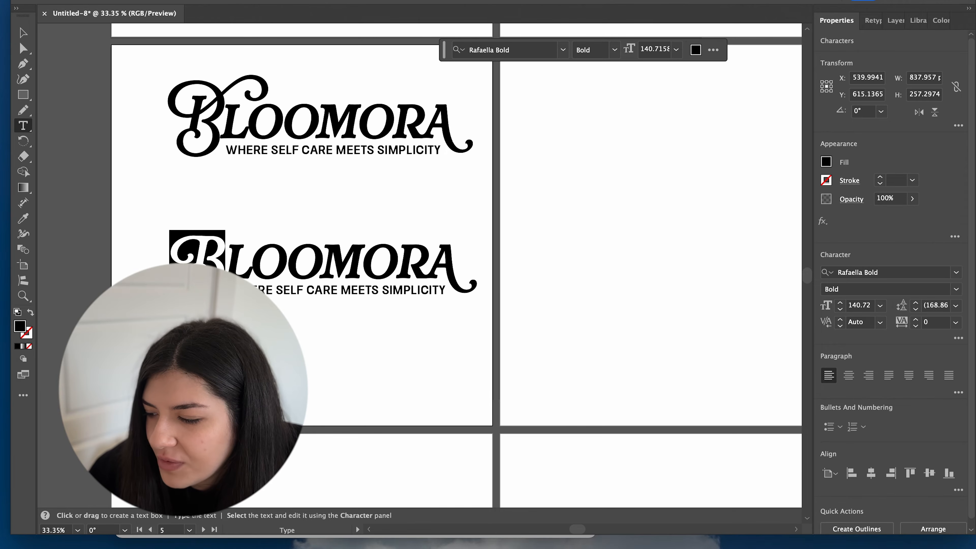
key("Escape")
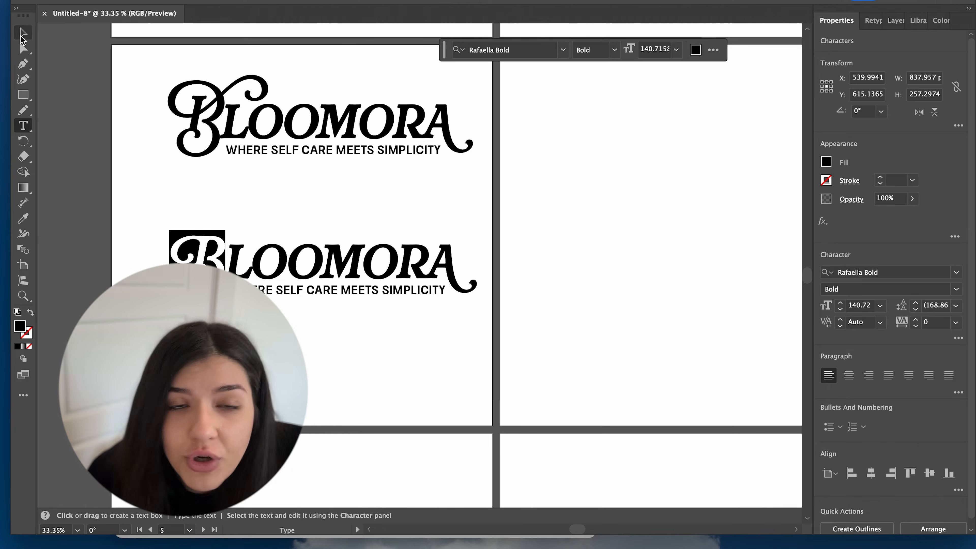
- Extend the lower lockup's "WHERE SELF CARE MEETS SIMPLICITY" tagline slightly toward the swash of the B
left_click(175, 201)
scroll(249, 156, "up", 5)
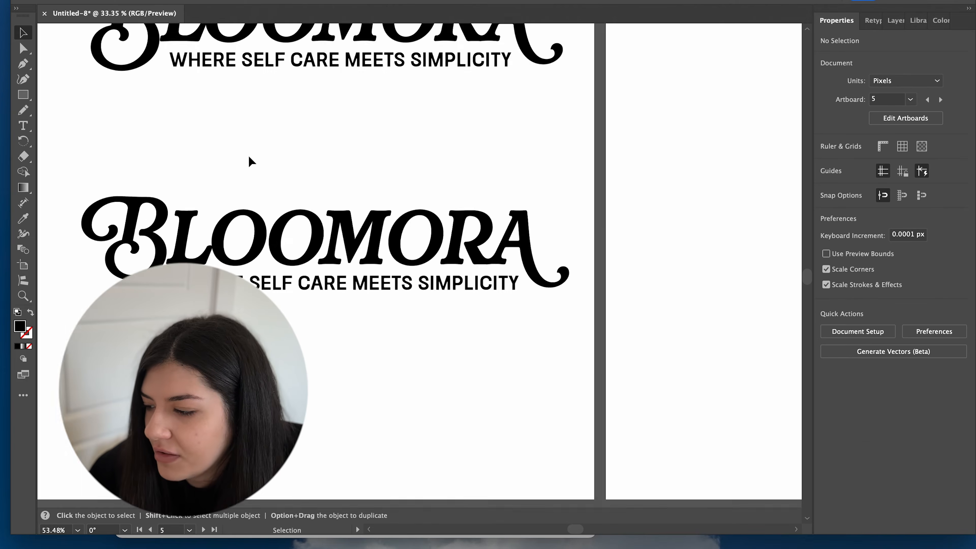
scroll(249, 157, "down", 6)
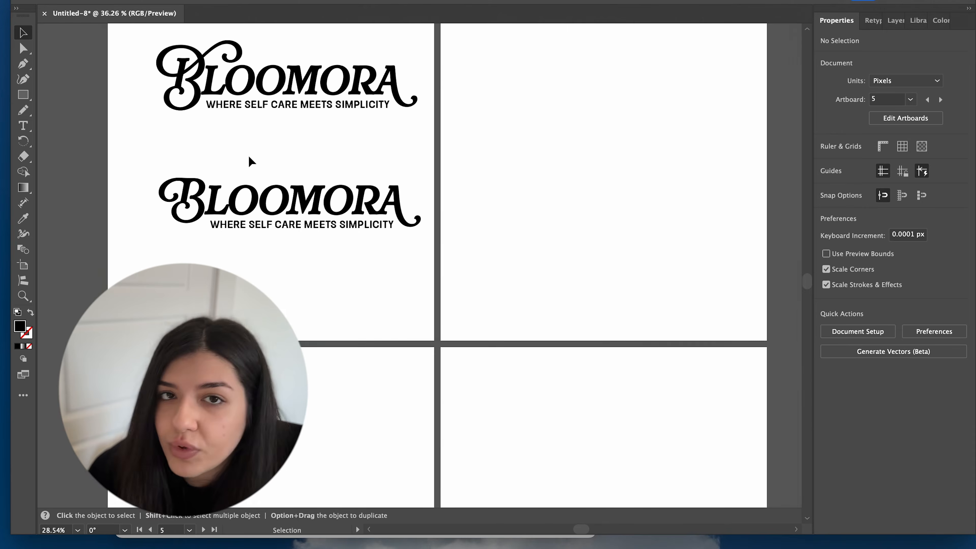
scroll(248, 156, "up", 2)
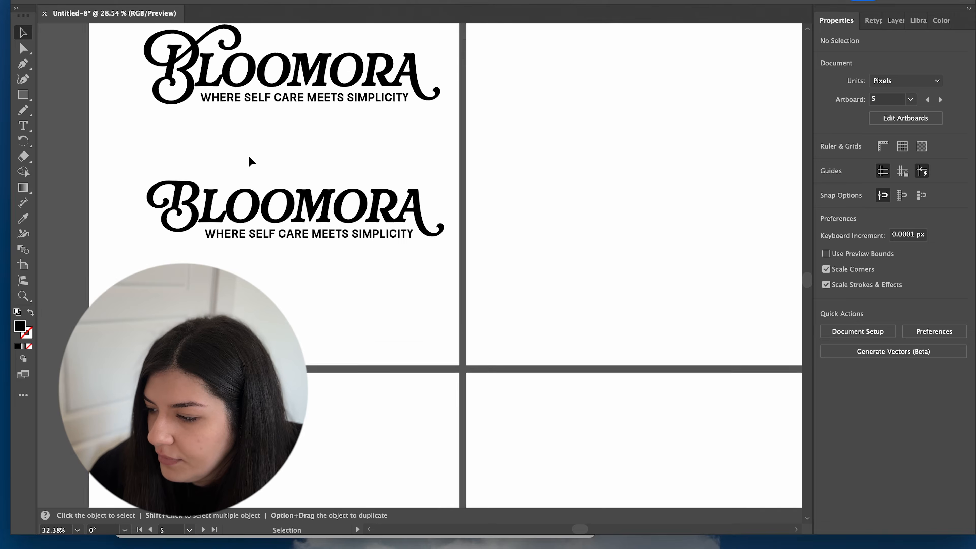
scroll(299, 133, "up", 3)
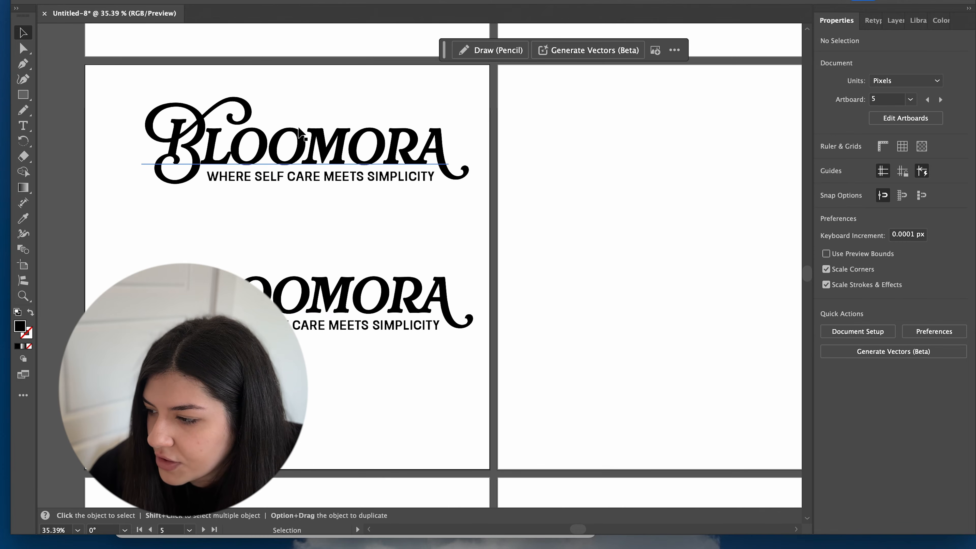
scroll(282, 358, "up", 7)
left_click(263, 286)
scroll(263, 286, "left", 4)
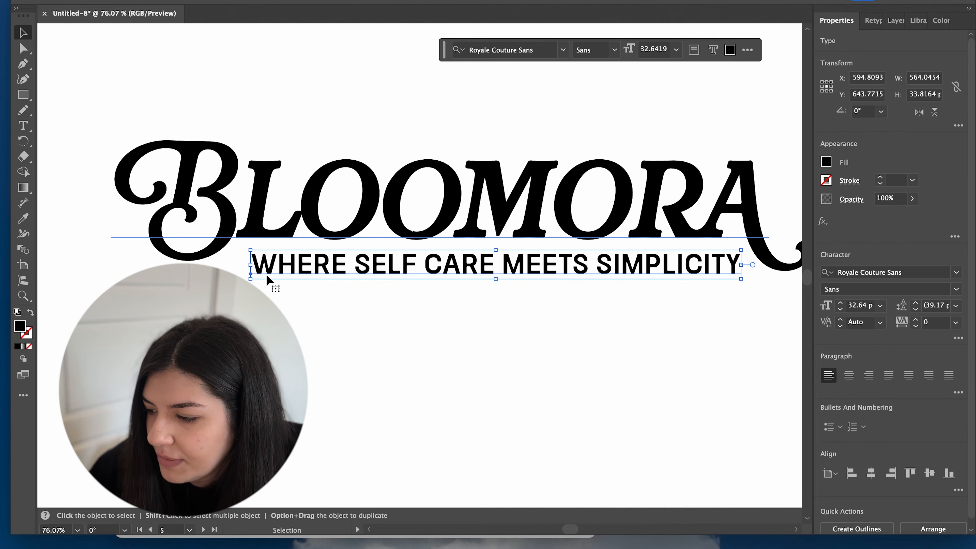
left_click_drag(251, 264, 235, 264)
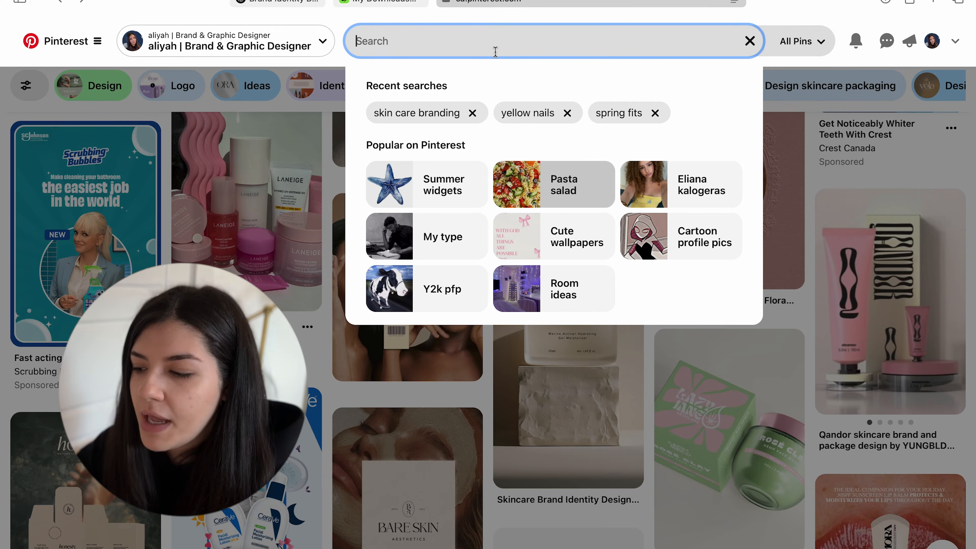
- Search Pinterest for "skin care branding design"
type("skin ")
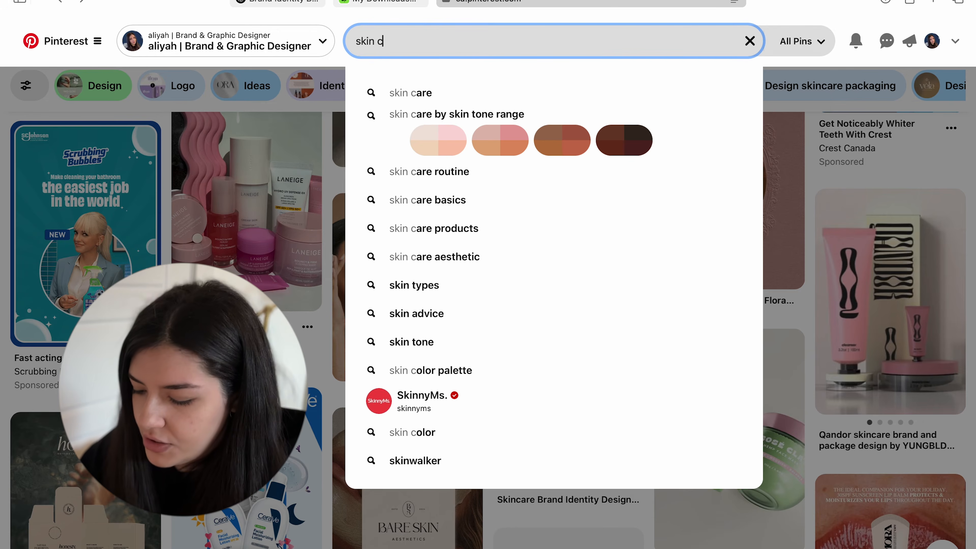
type("ca")
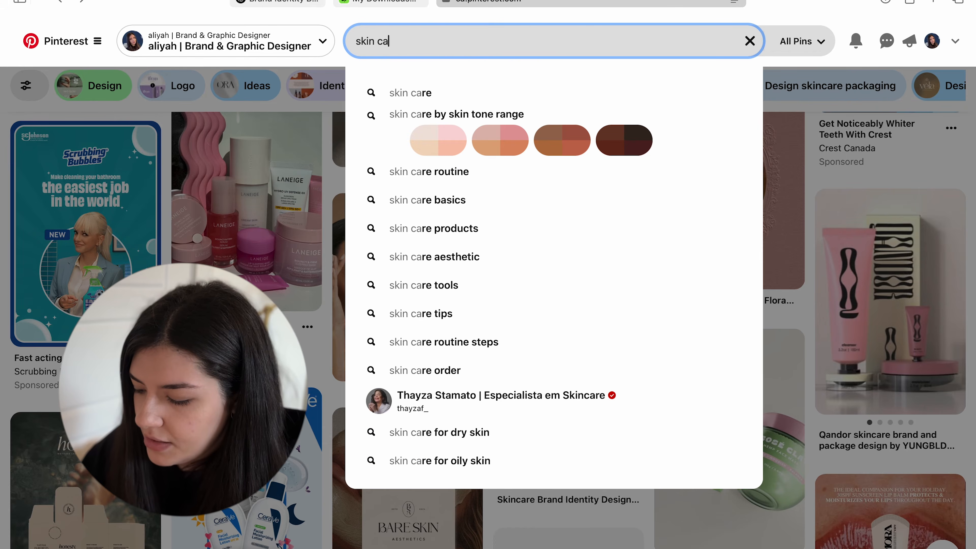
type("re branding")
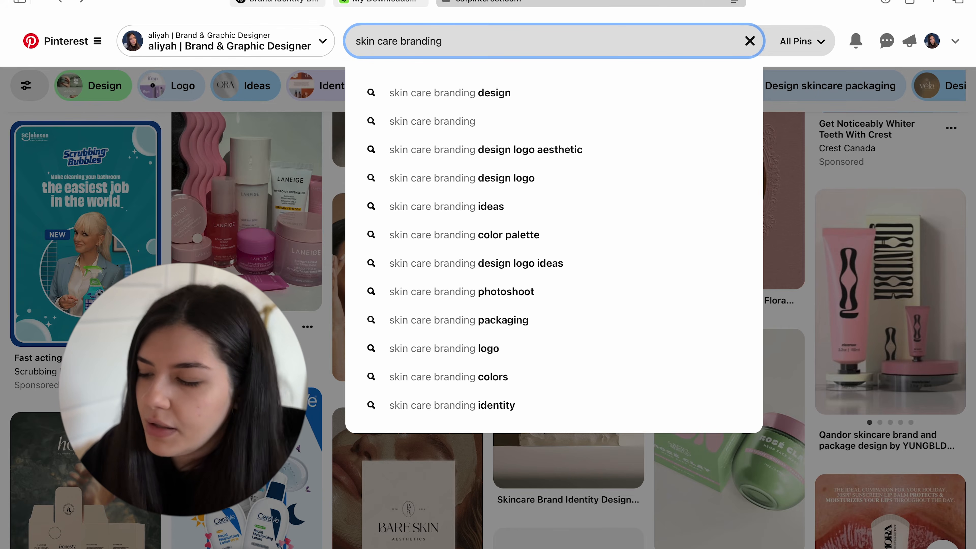
left_click(499, 93)
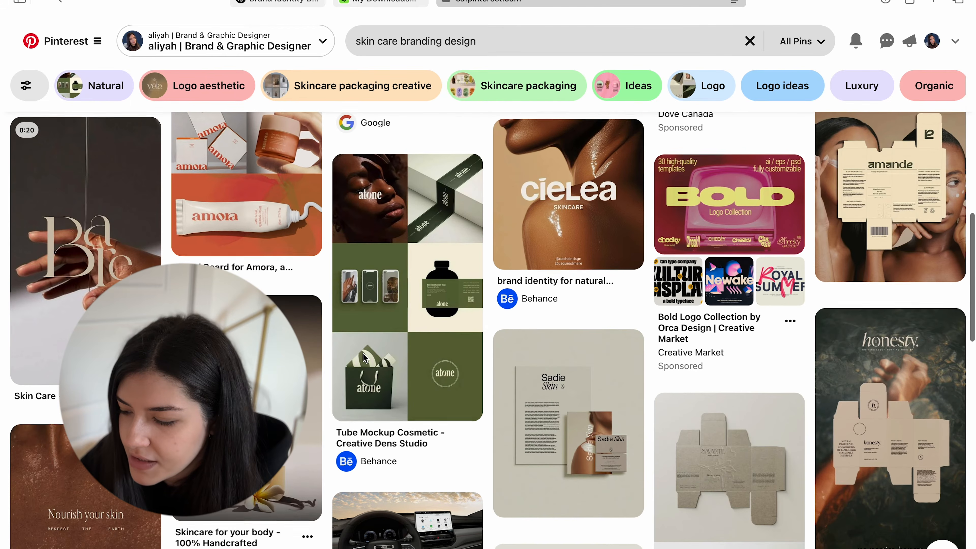
- Find the Krem skincare packaging pin among the search results, open it and copy its image
scroll(363, 357, "down", 4)
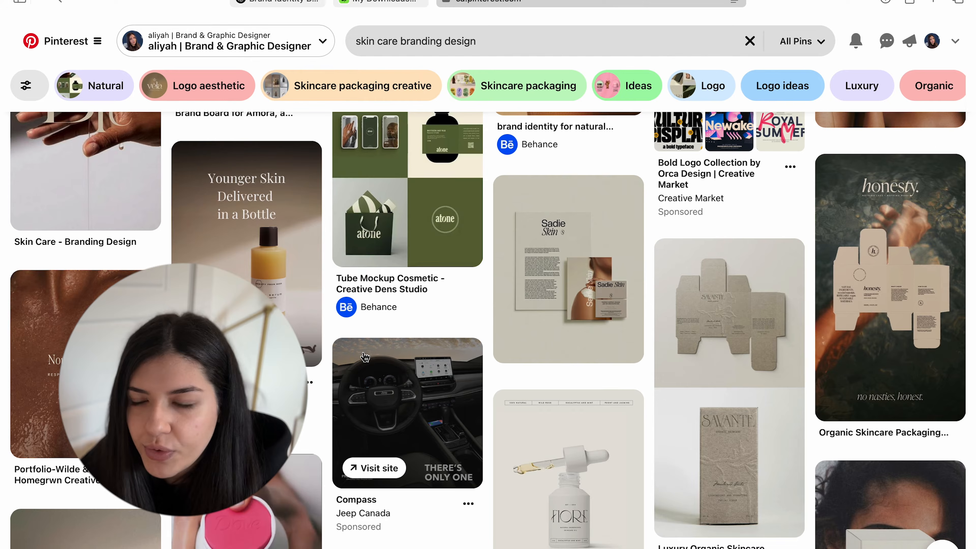
scroll(363, 357, "up", 10)
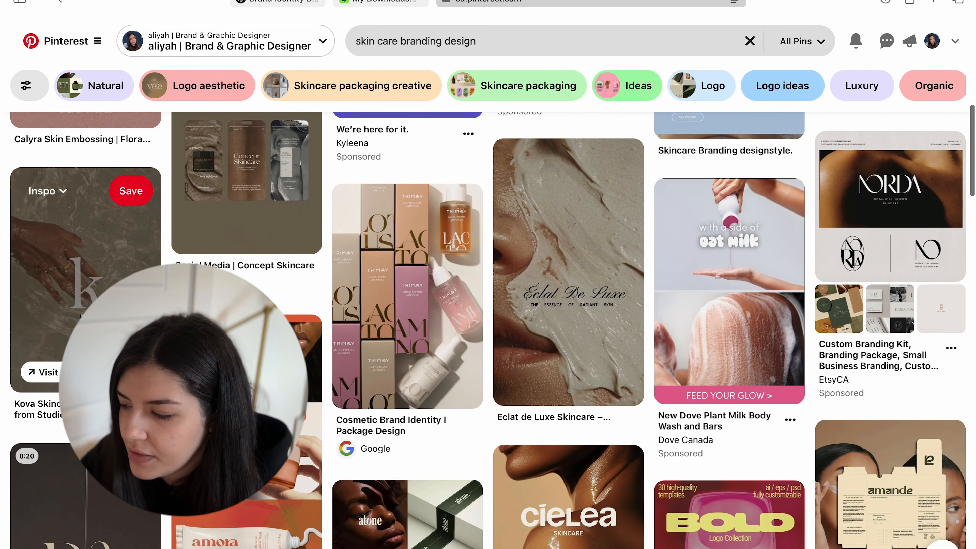
scroll(337, 337, "down", 9)
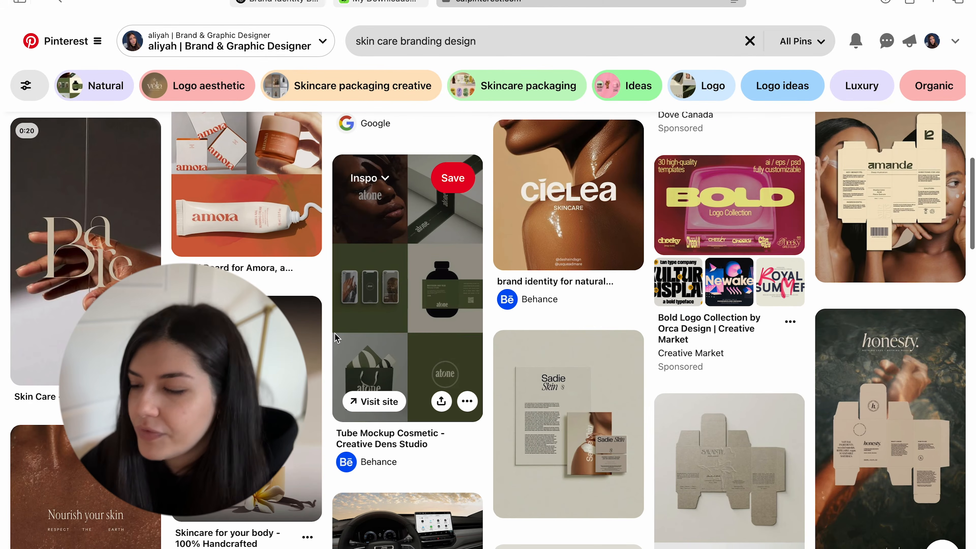
scroll(336, 338, "down", 15)
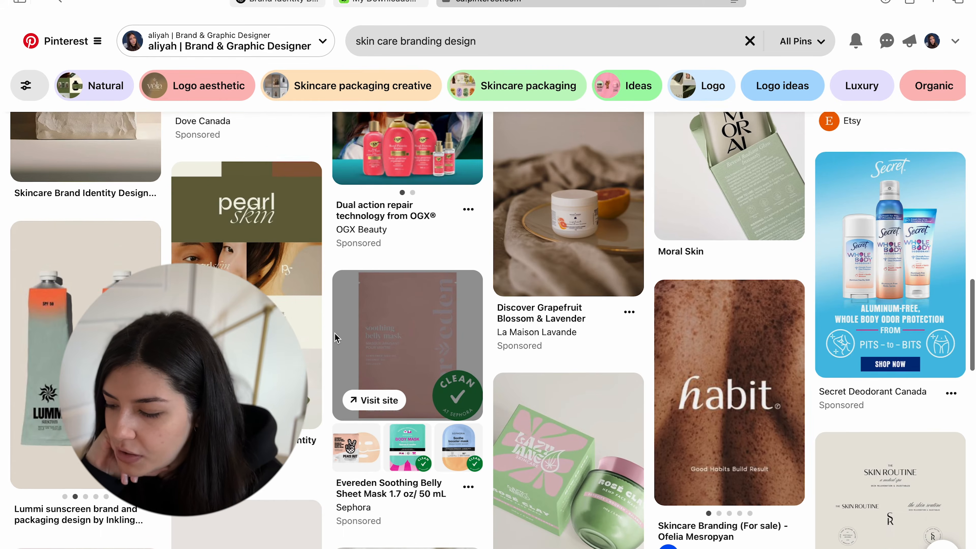
scroll(336, 338, "down", 3)
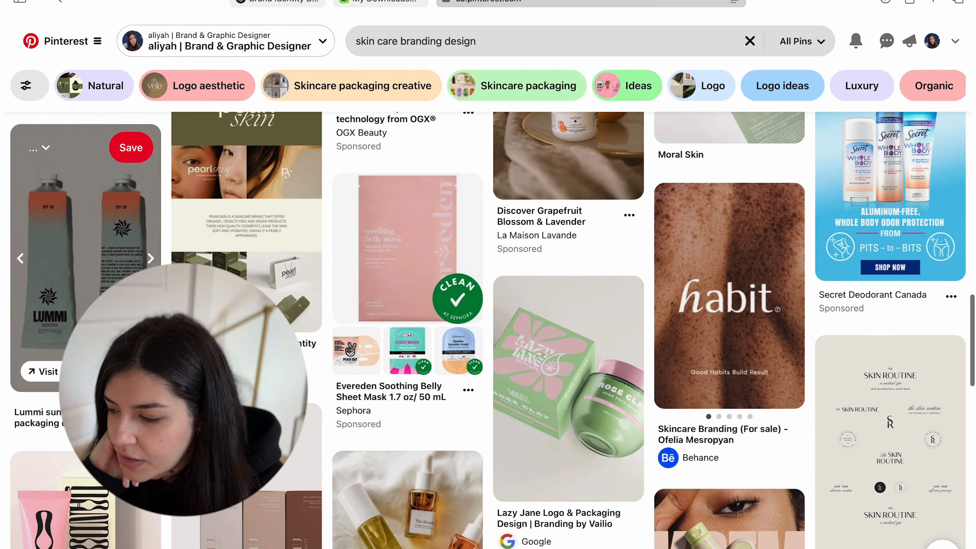
scroll(317, 380, "down", 12)
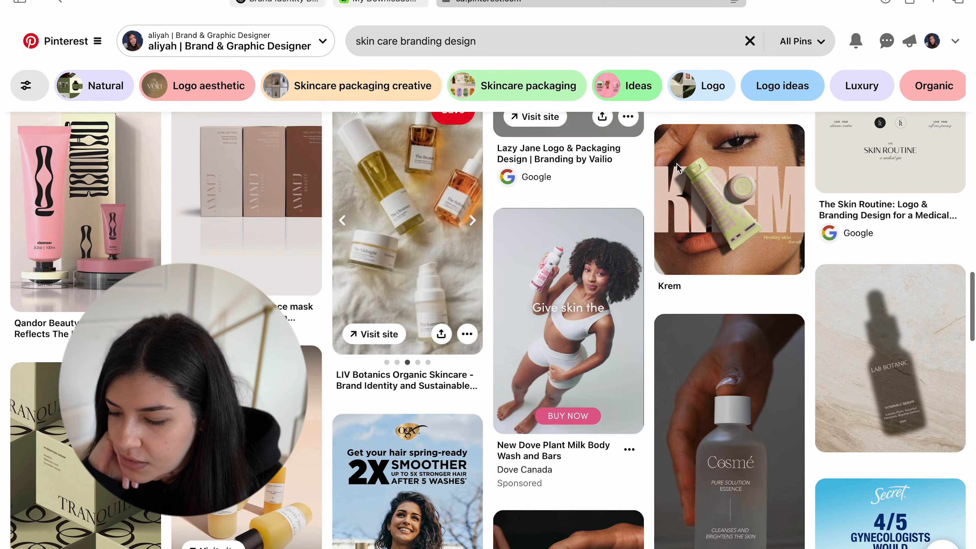
left_click(709, 210)
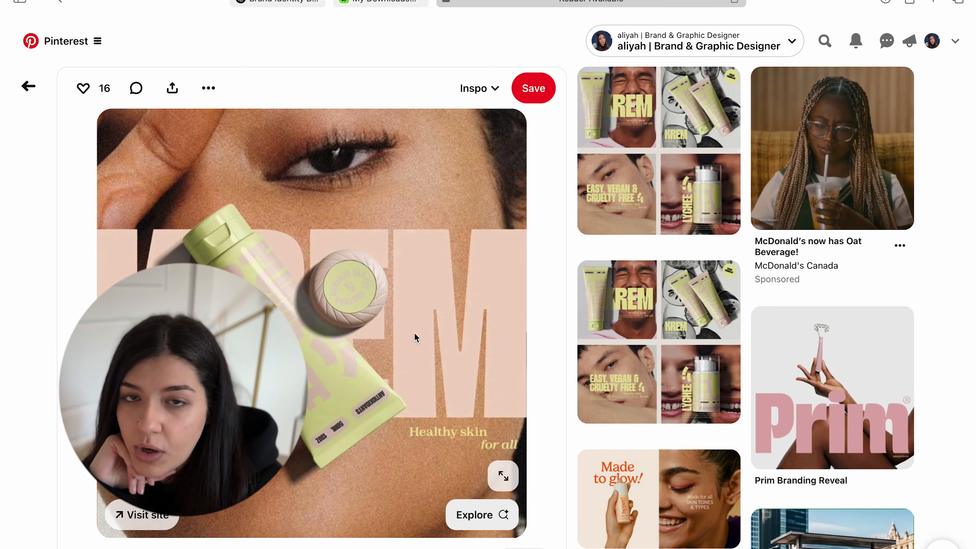
right_click(315, 336)
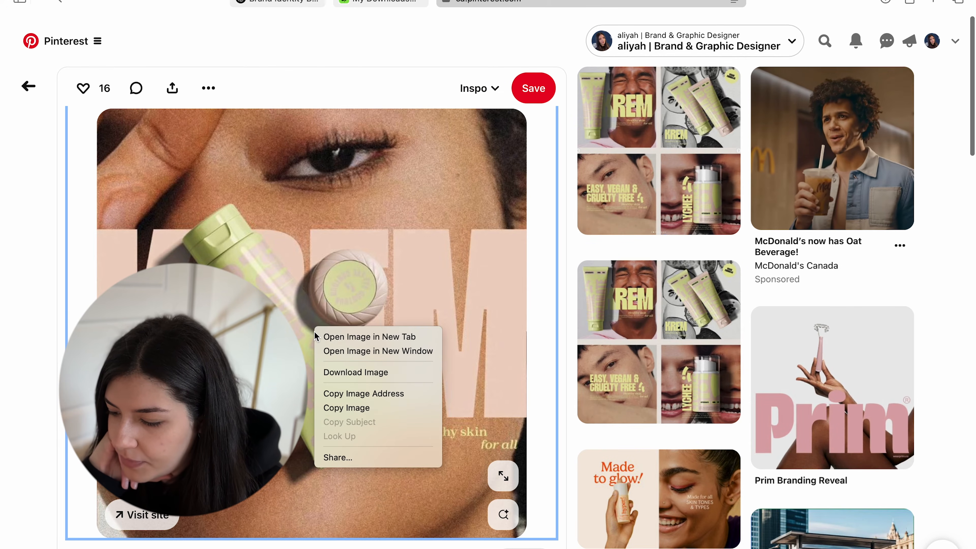
left_click(355, 407)
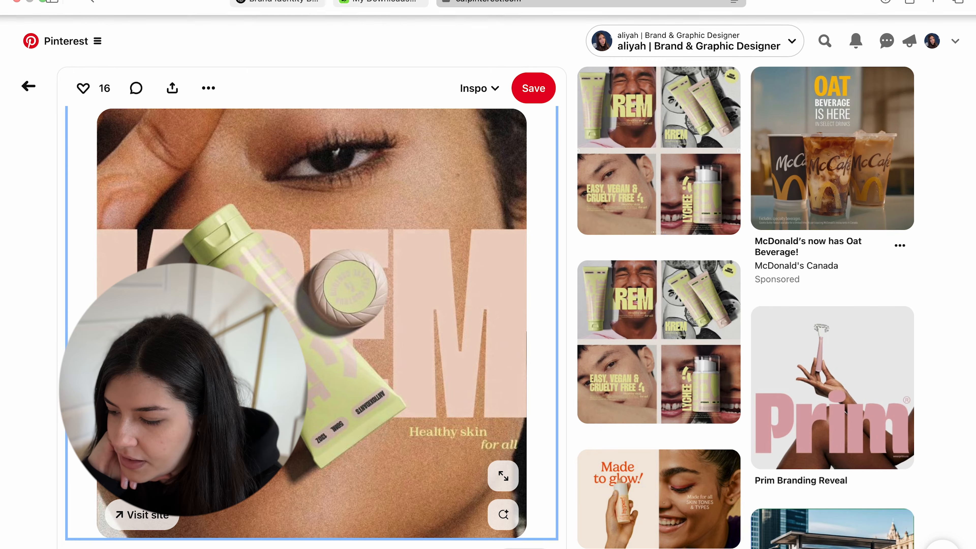
- Switch to Illustrator and paste the copied Krem image onto the empty canvas beside the artboards
left_click(42, 1)
left_click(709, 207)
scroll(709, 208, "down", 5)
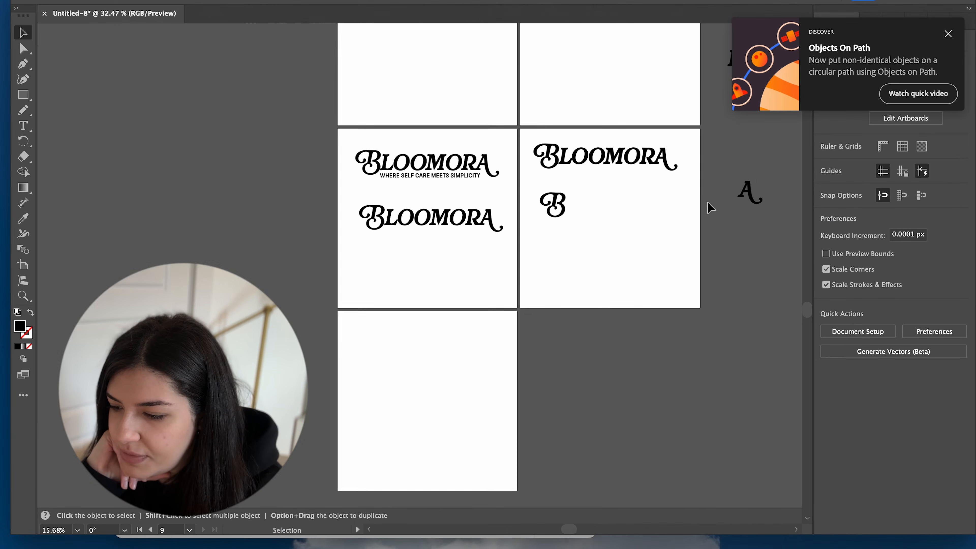
scroll(710, 208, "down", 3)
left_click_drag(710, 207, 567, 212)
right_click(279, 191)
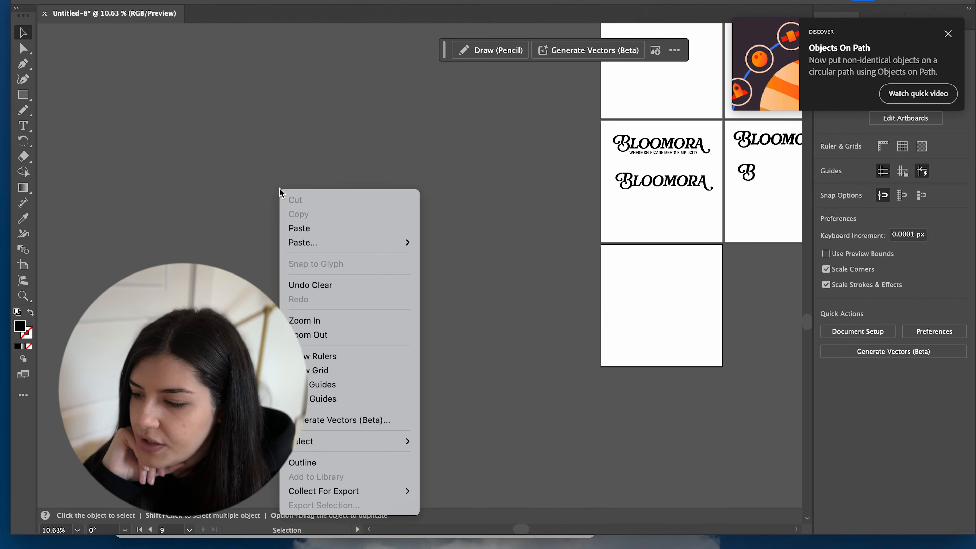
left_click(314, 227)
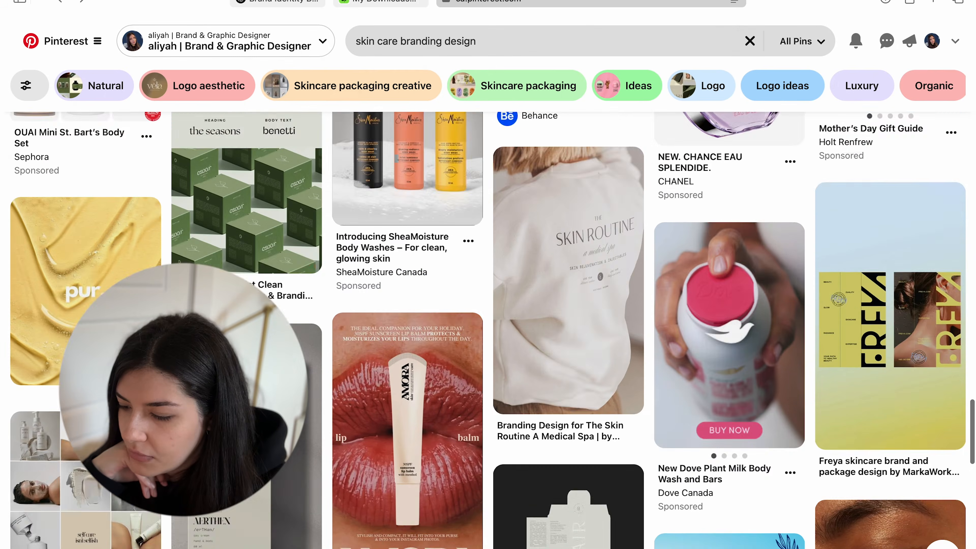
- Return to the Pinterest results and browse them for more skincare packaging, logo and color references
scroll(488, 331, "down", 2)
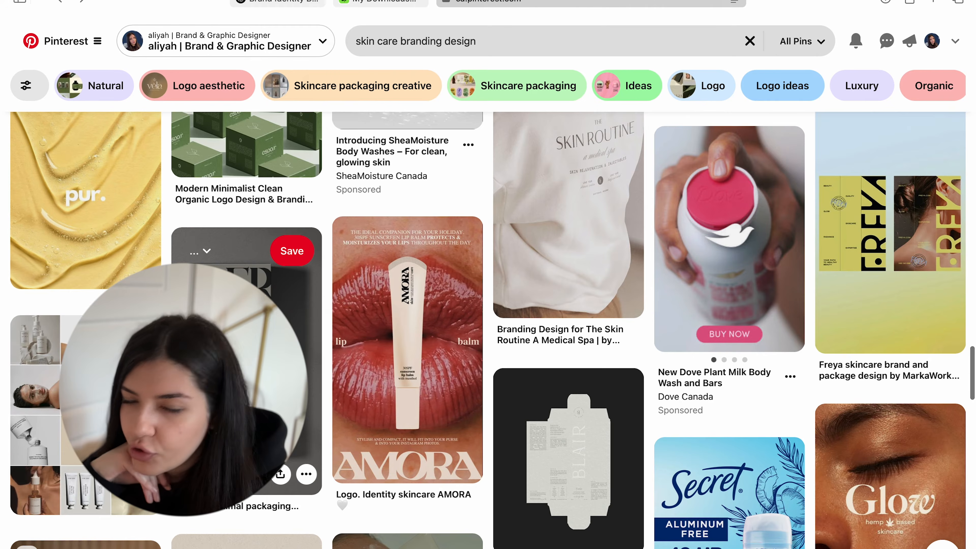
scroll(488, 331, "down", 4)
scroll(488, 331, "up", 2)
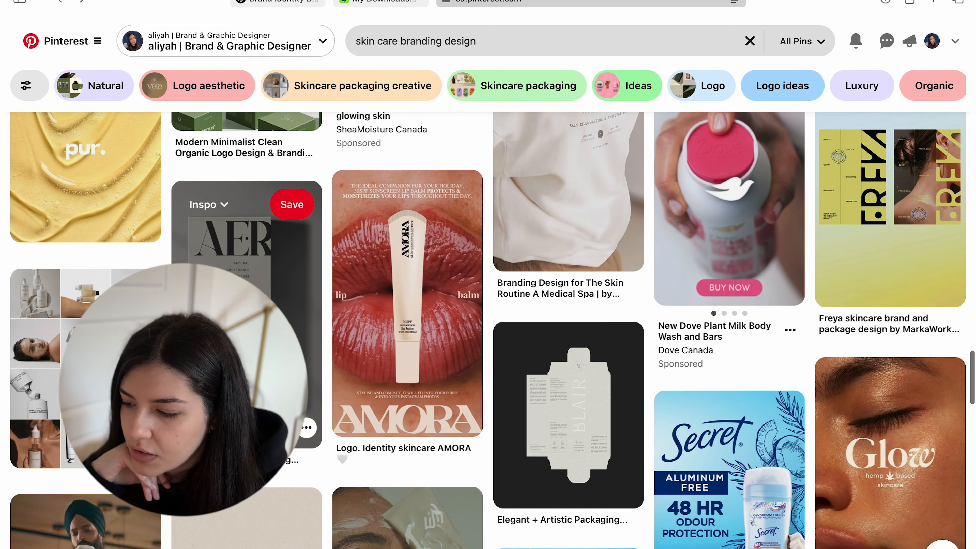
scroll(488, 330, "down", 5)
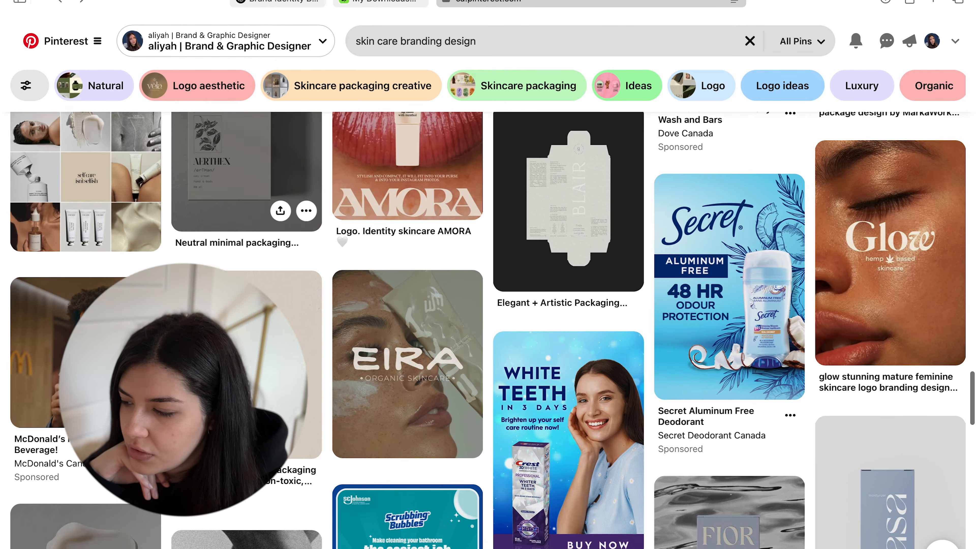
scroll(488, 331, "down", 4)
scroll(246, 177, "down", 3)
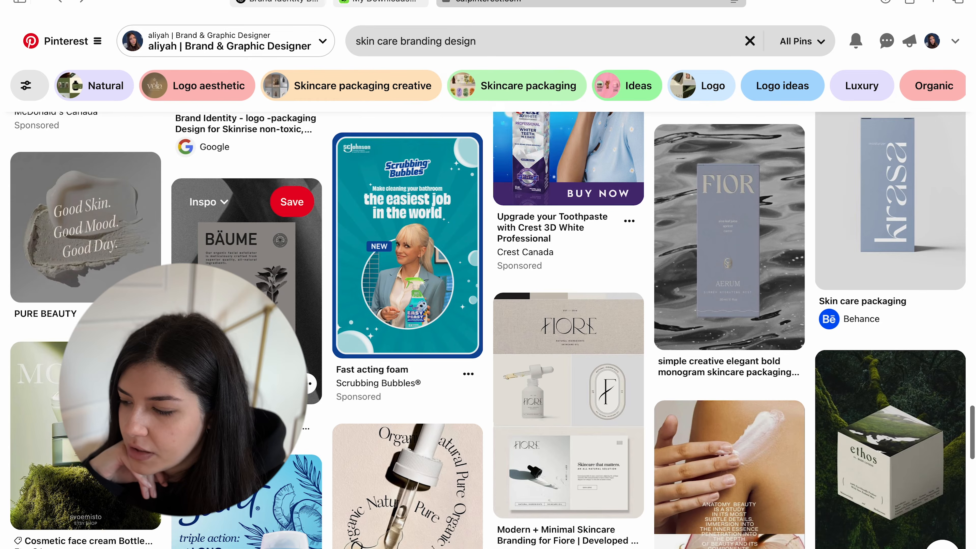
scroll(619, 290, "down", 10)
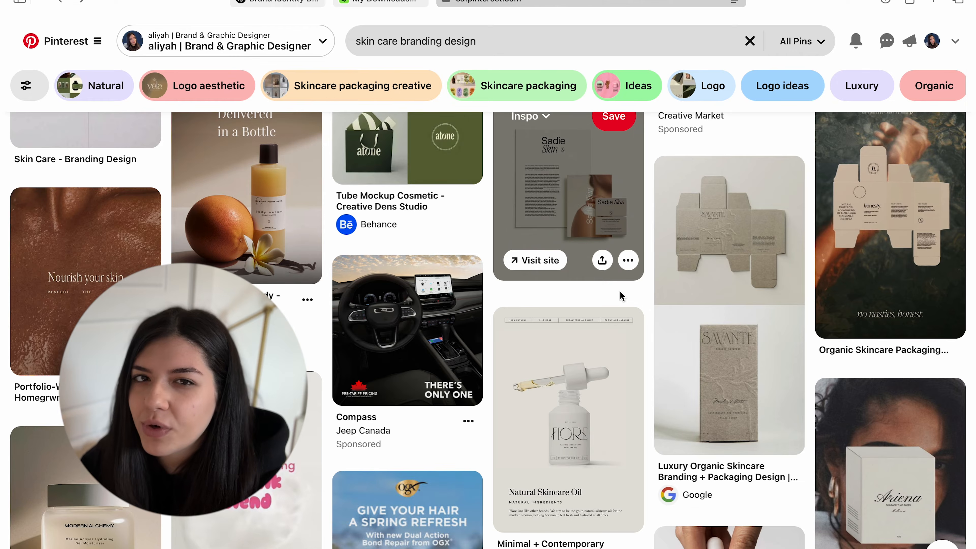
scroll(619, 291, "down", 10)
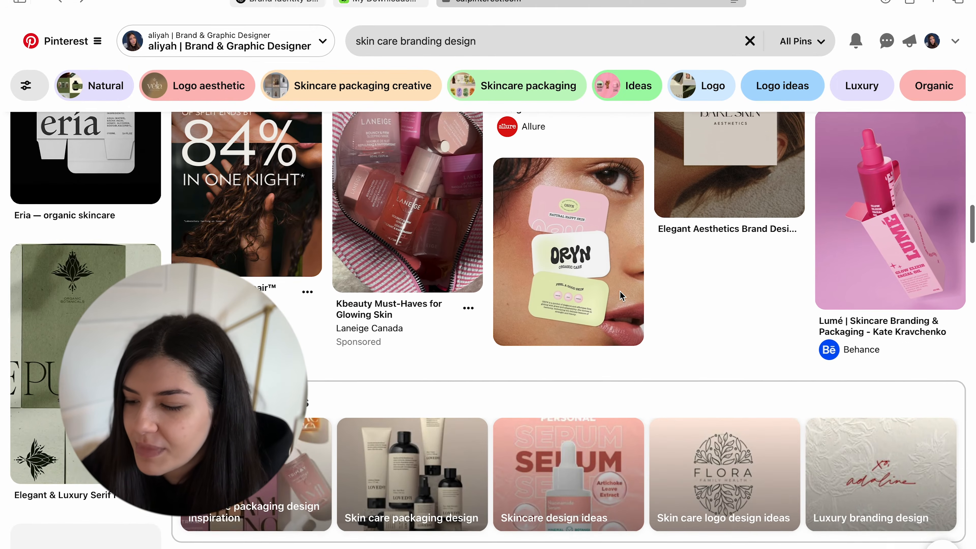
scroll(619, 293, "up", 8)
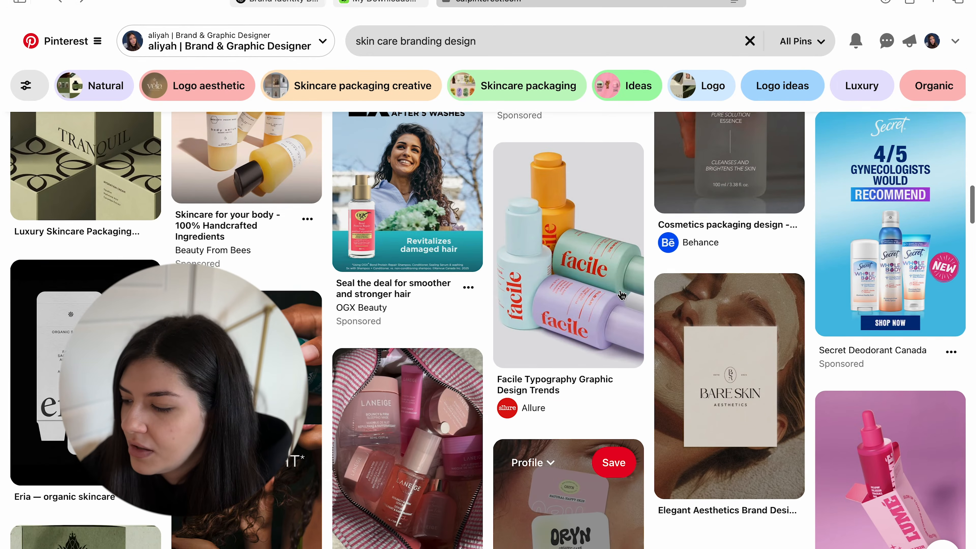
scroll(621, 294, "down", 12)
scroll(620, 293, "down", 1)
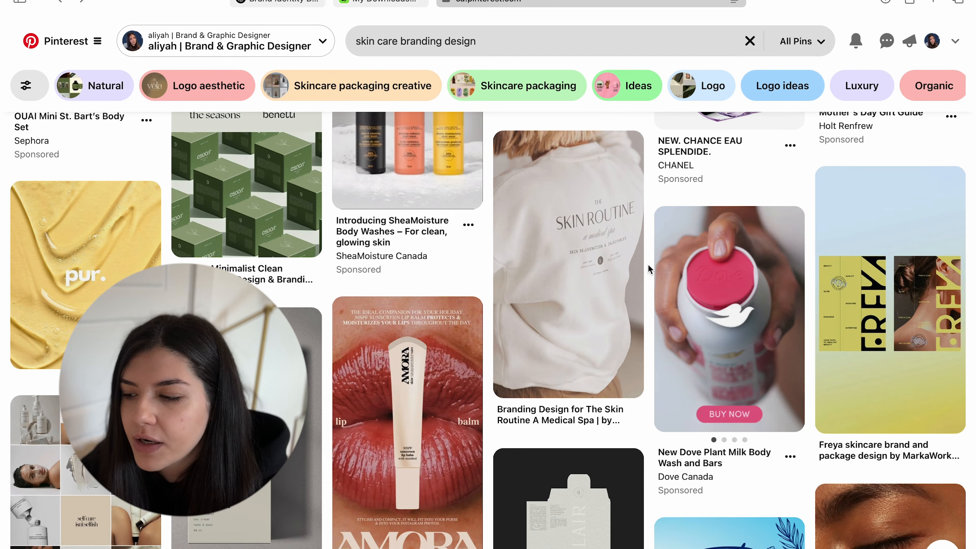
scroll(647, 267, "up", 2)
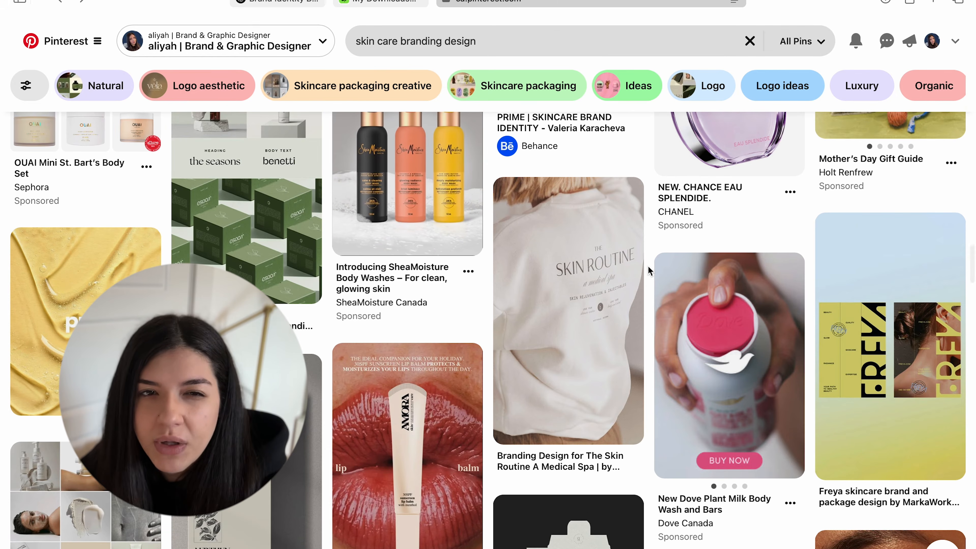
scroll(647, 267, "down", 10)
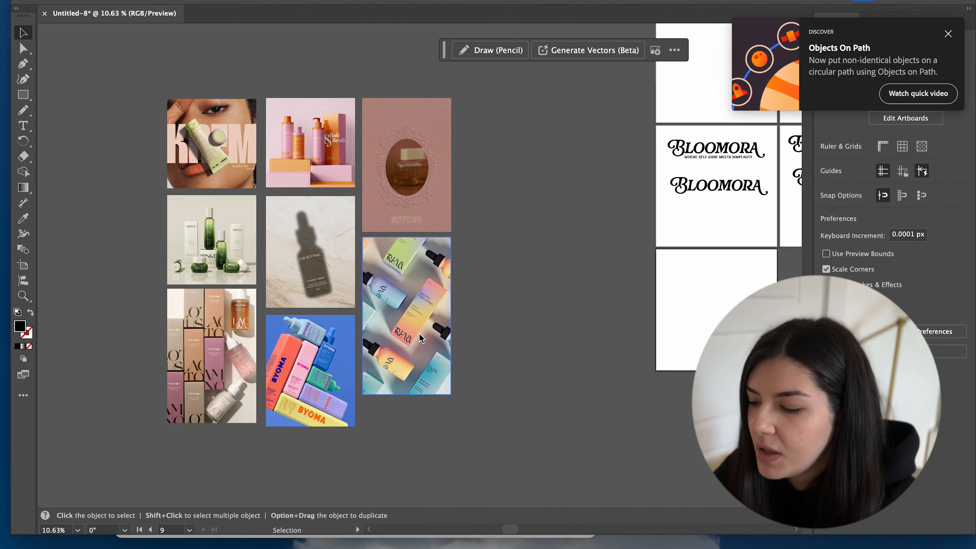
- Switch to Illustrator and examine the collected reference images up close, including the Reva, Byoma and Trimay packaging
scroll(420, 335, "up", 5)
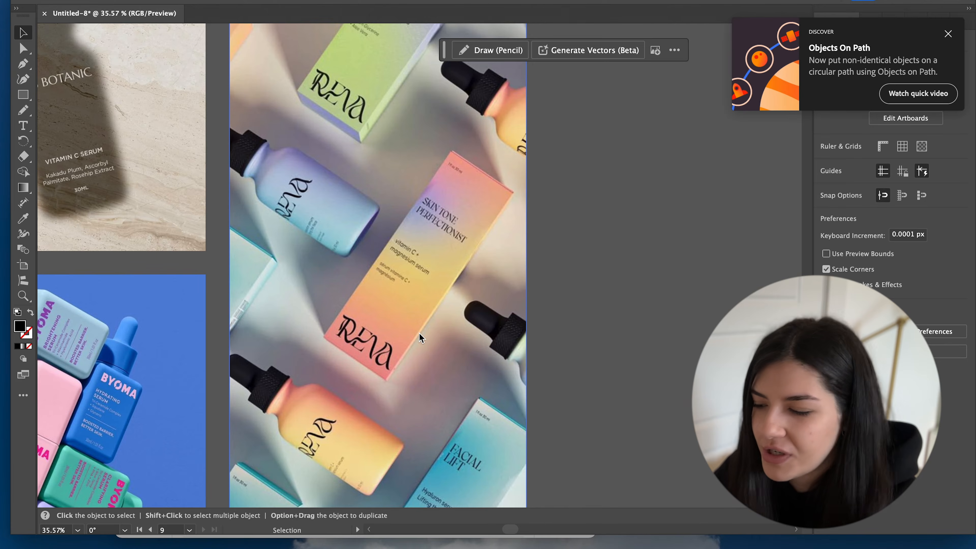
scroll(419, 333, "down", 3)
scroll(420, 334, "up", 2)
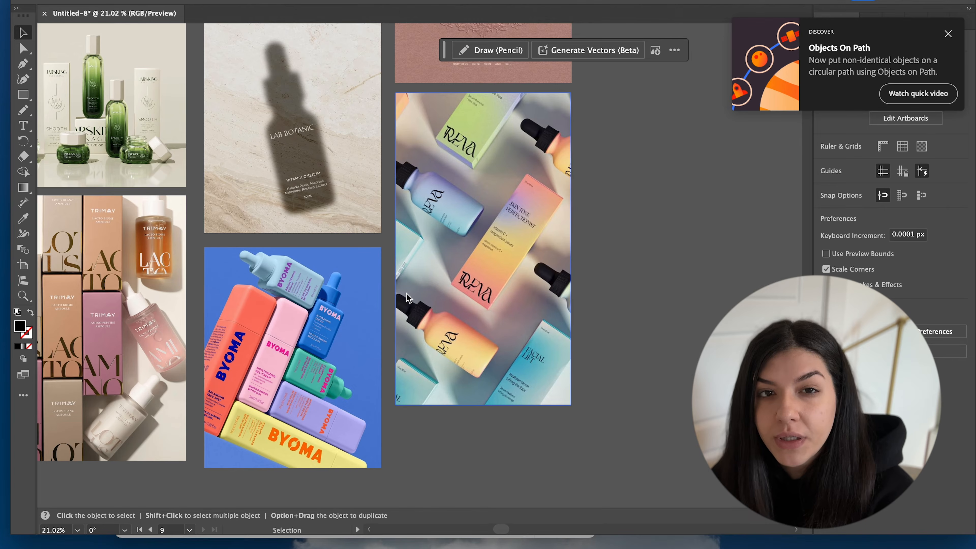
scroll(408, 298, "left", 5)
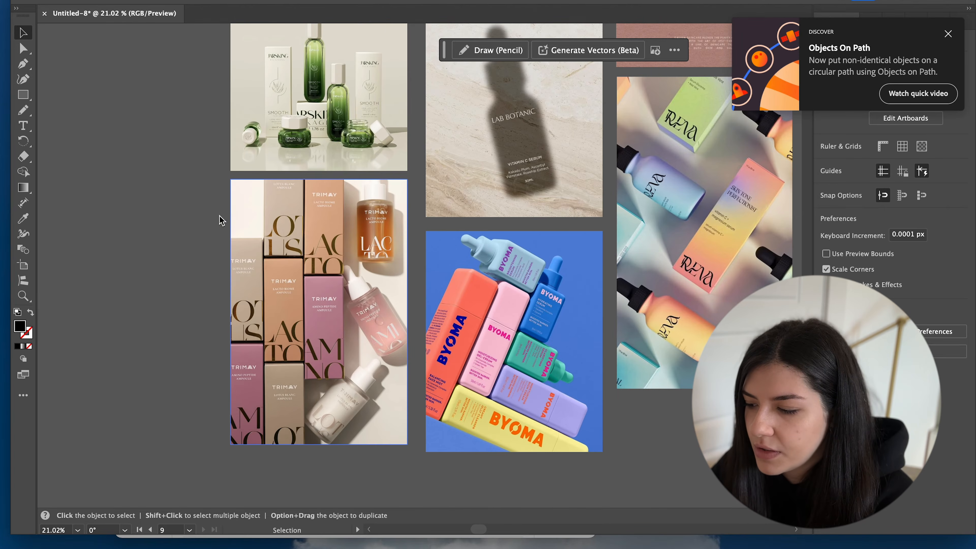
- Examine the Trimay packaging up close, and review the whole board of skincare references alongside the wordmark artboards
scroll(337, 227, "up", 6)
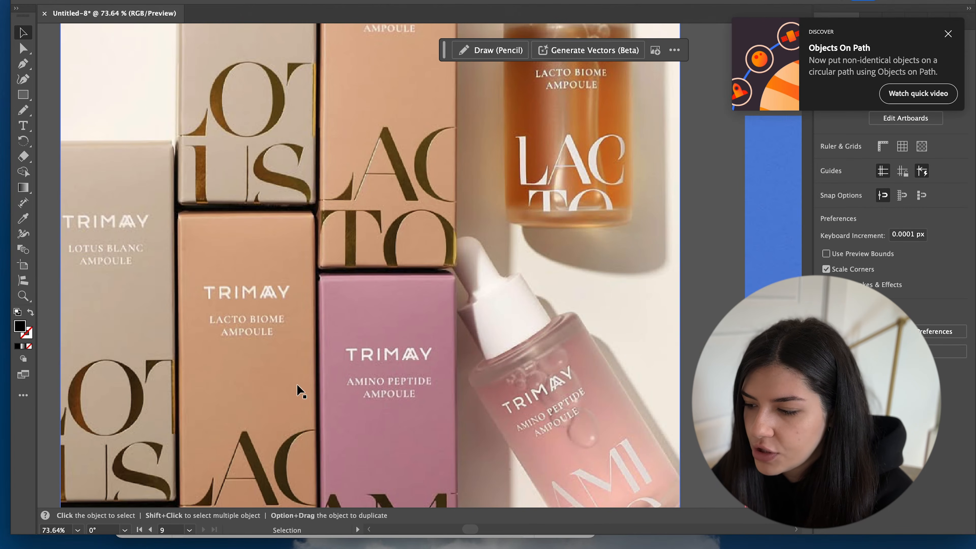
scroll(296, 385, "down", 7)
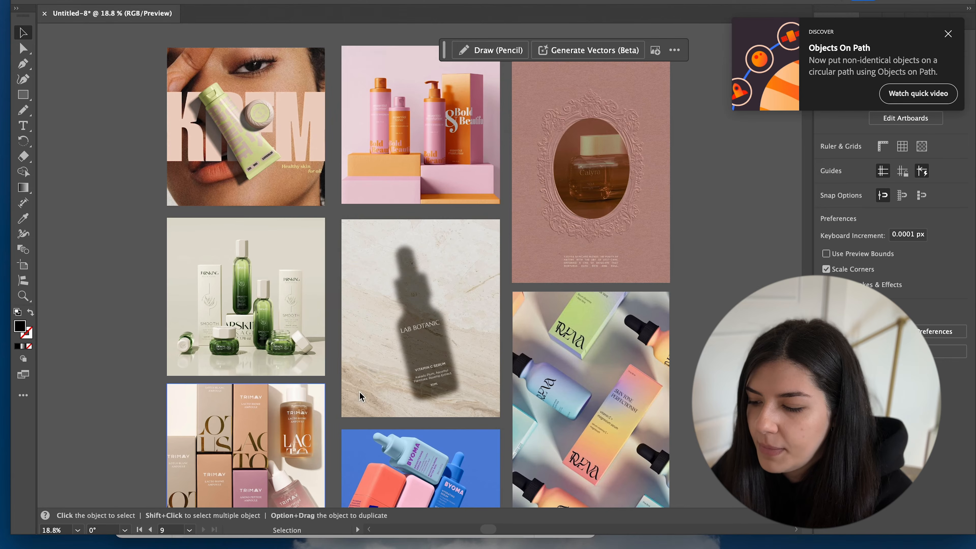
scroll(422, 401, "down", 3)
scroll(422, 401, "right", 1)
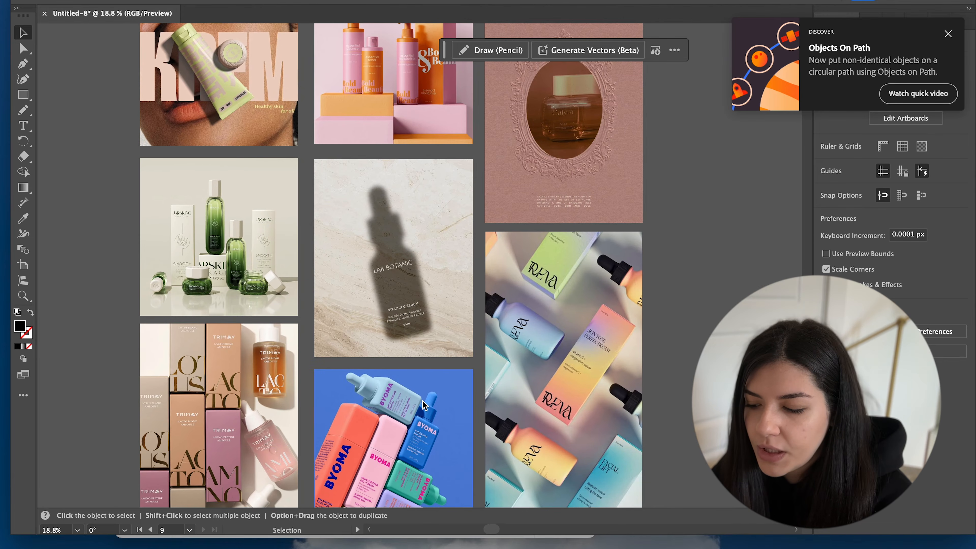
scroll(422, 401, "down", 3)
scroll(422, 400, "right", 1)
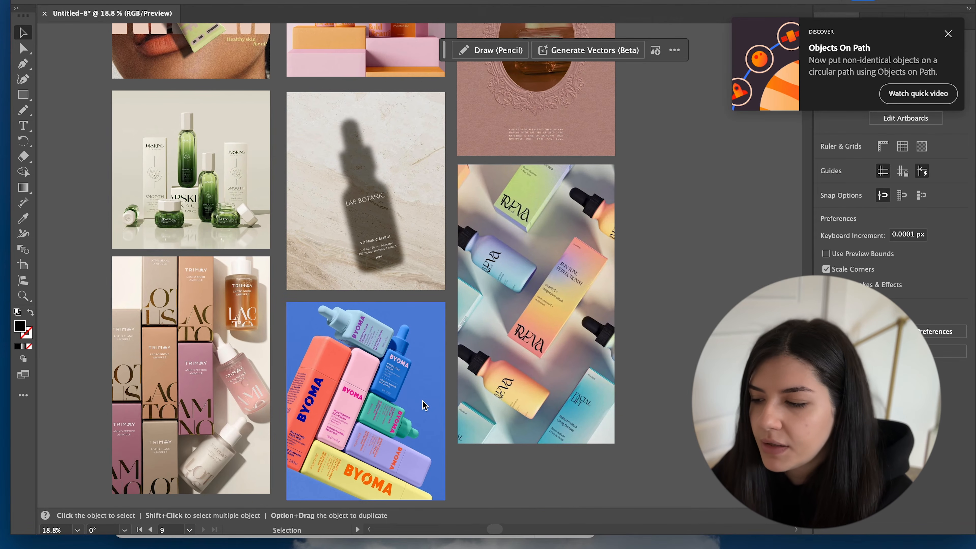
scroll(422, 401, "down", 3)
scroll(422, 401, "right", 2)
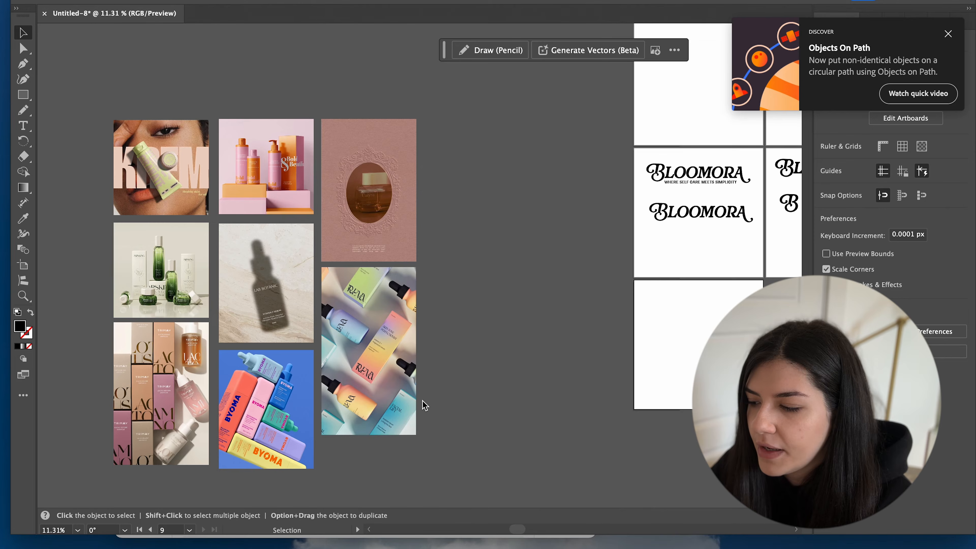
scroll(496, 269, "down", 3)
scroll(496, 269, "down", 3)
scroll(496, 269, "right", 1)
scroll(495, 269, "up", 2)
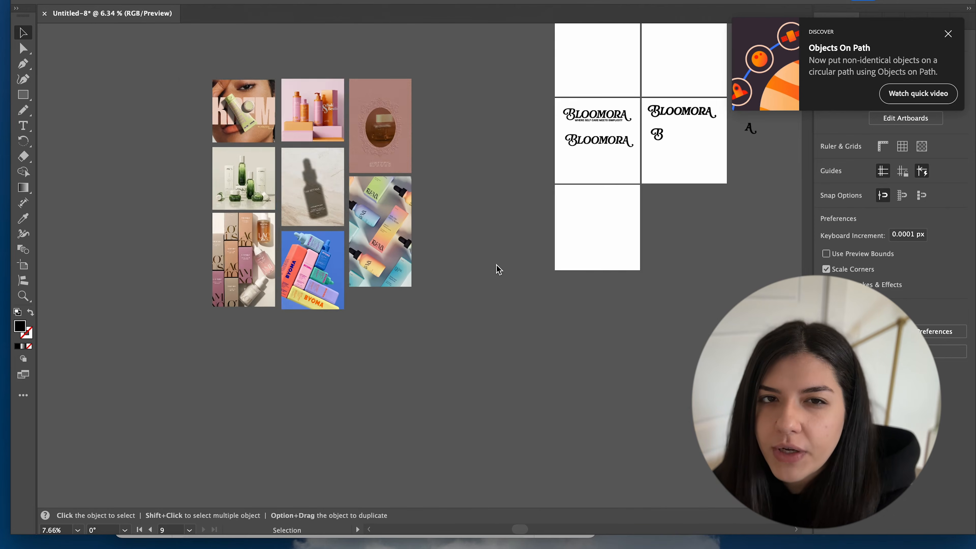
- Draw a small black square just below the reference images, aligned with their outer edge, as a color swatch
key("m")
left_click_drag(171, 340, 199, 367)
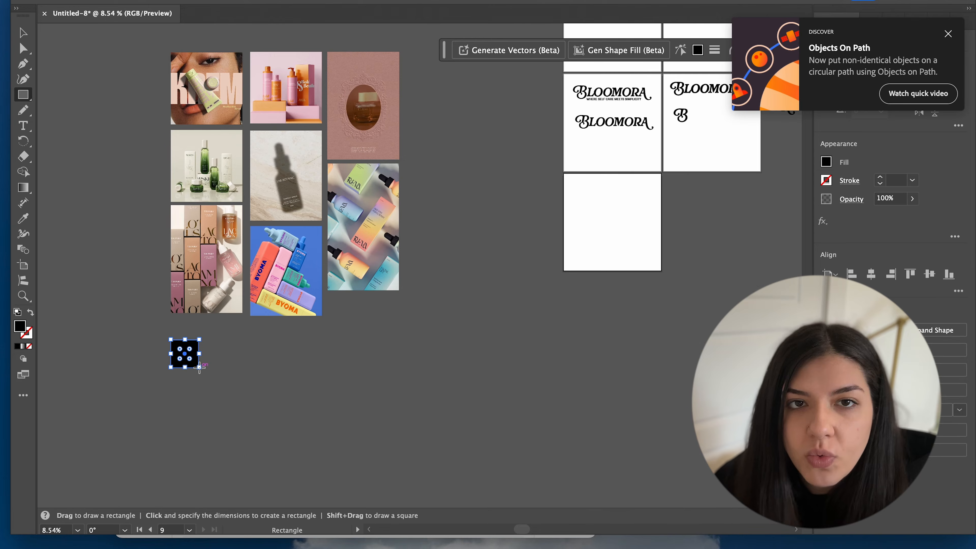
key("v")
key("a")
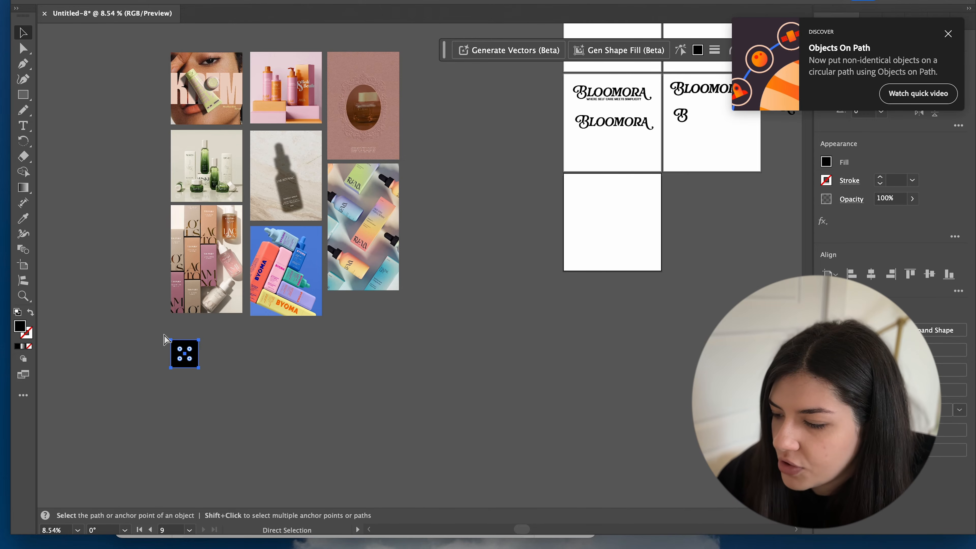
- Duplicate the black square twice and line the copies up beside it as an evenly spaced row of three
key("v")
key("super+c")
key("super+v")
left_click_drag(433, 276, 230, 363)
key("a")
key("v")
key("super+v")
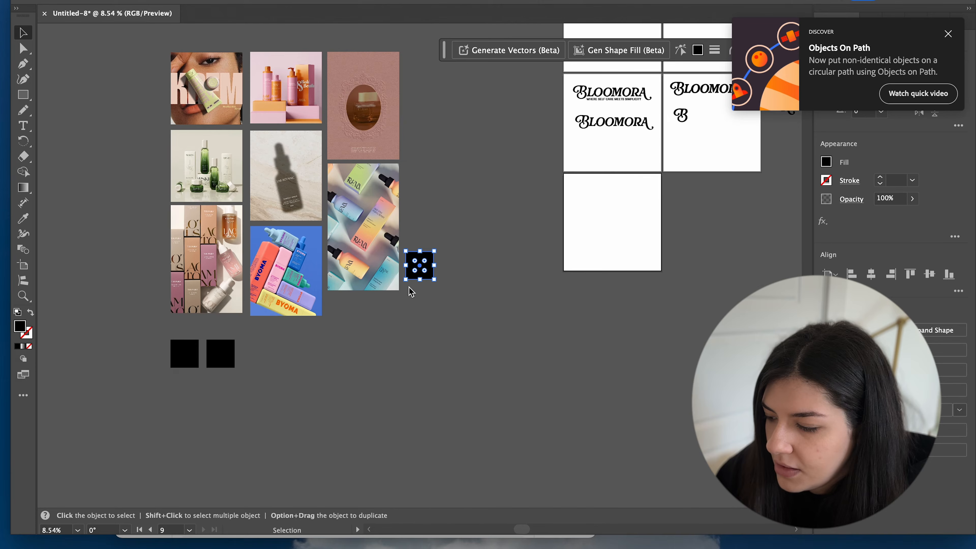
left_click_drag(430, 276, 148, 366)
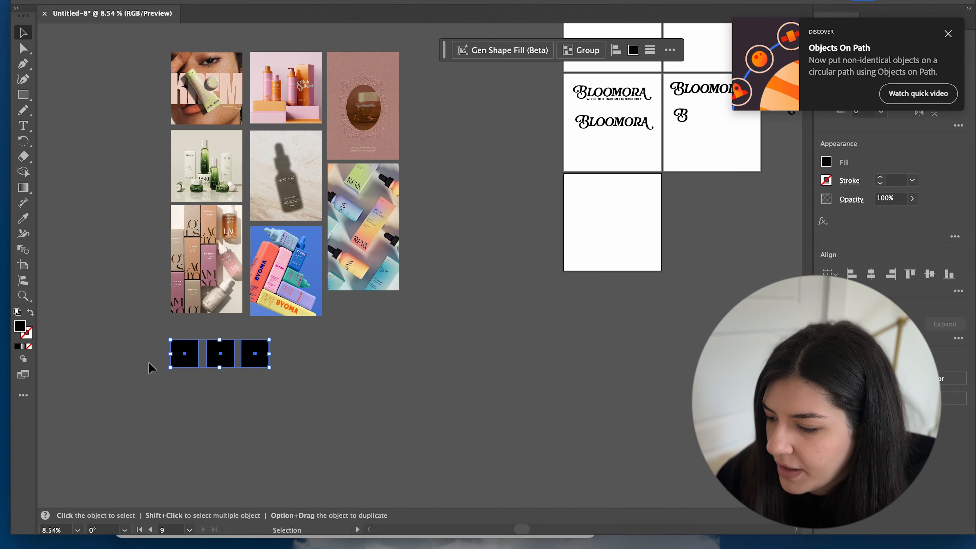
- Duplicate the row of three squares twice beneath itself to form a three-by-three swatch grid
key("super+c")
key("super+v")
left_click_drag(457, 274, 257, 400)
key("super+c")
key("super+v")
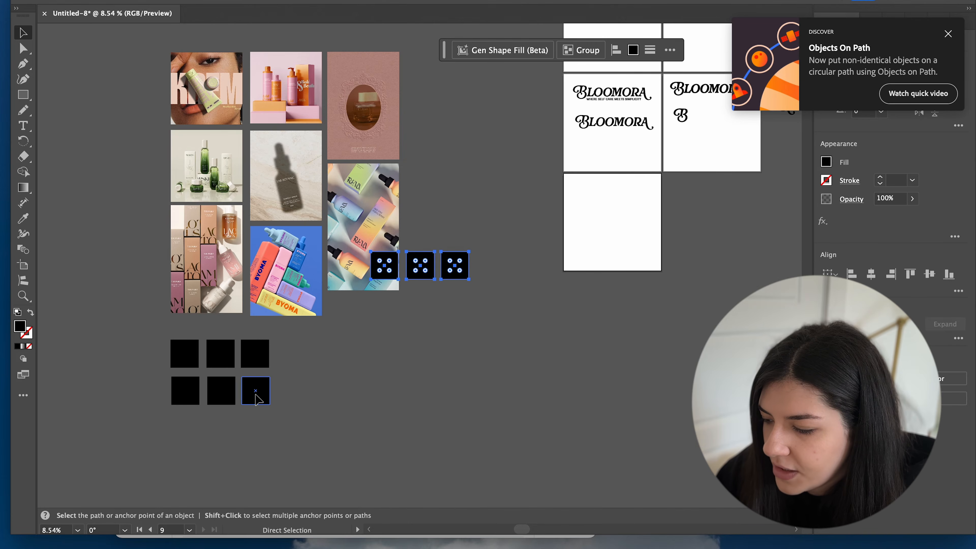
left_click_drag(457, 269, 256, 431)
left_click(338, 394)
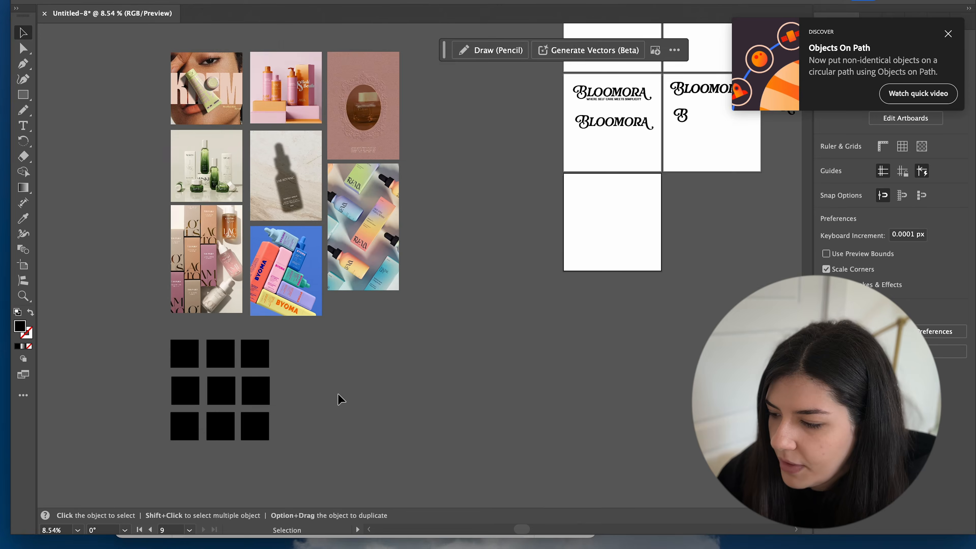
- Add a fourth row of three black squares beneath the swatch grid
scroll(338, 394, "down", 5)
scroll(338, 394, "left", 2)
key("super+v")
left_click_drag(453, 271, 299, 365)
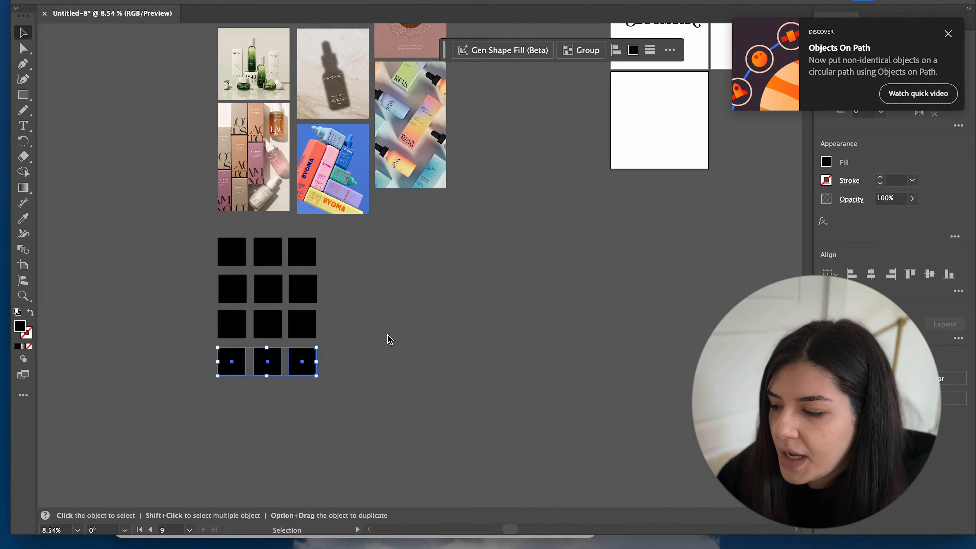
left_click(387, 332)
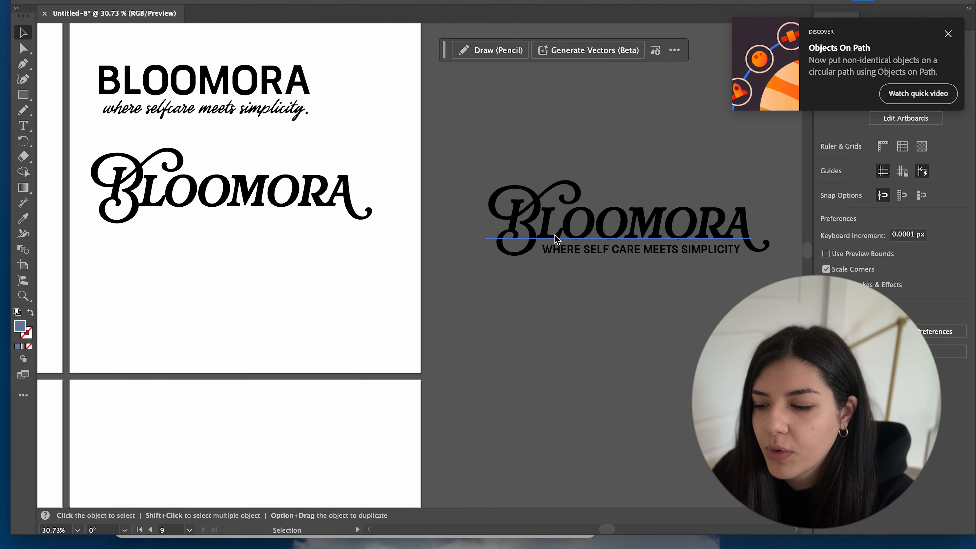
- Copy the ornate Rafaella Bold BLOOMORA wordmark from beside the artboards and paste it below the single B on artboard 8
left_click(529, 205)
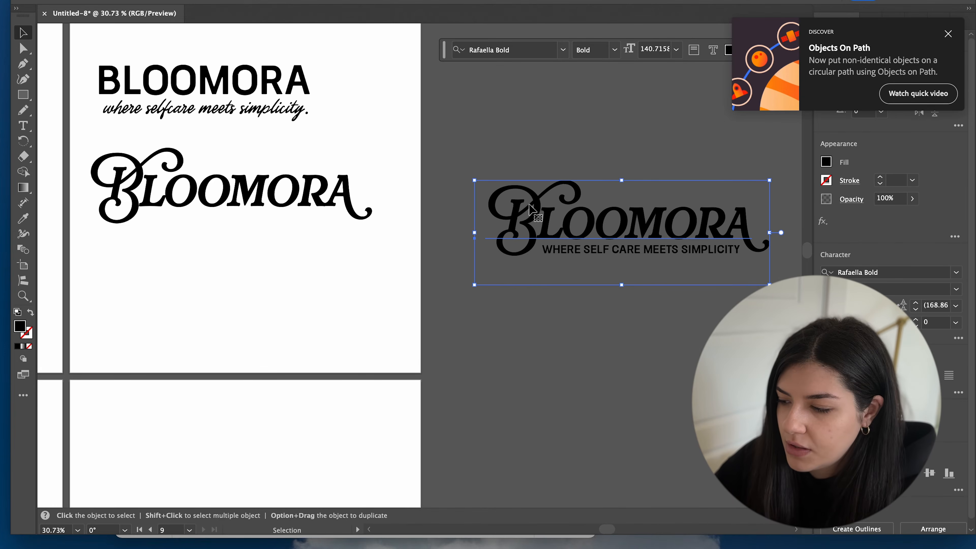
left_click(455, 349)
scroll(450, 358, "down", 3)
scroll(451, 357, "down", 10)
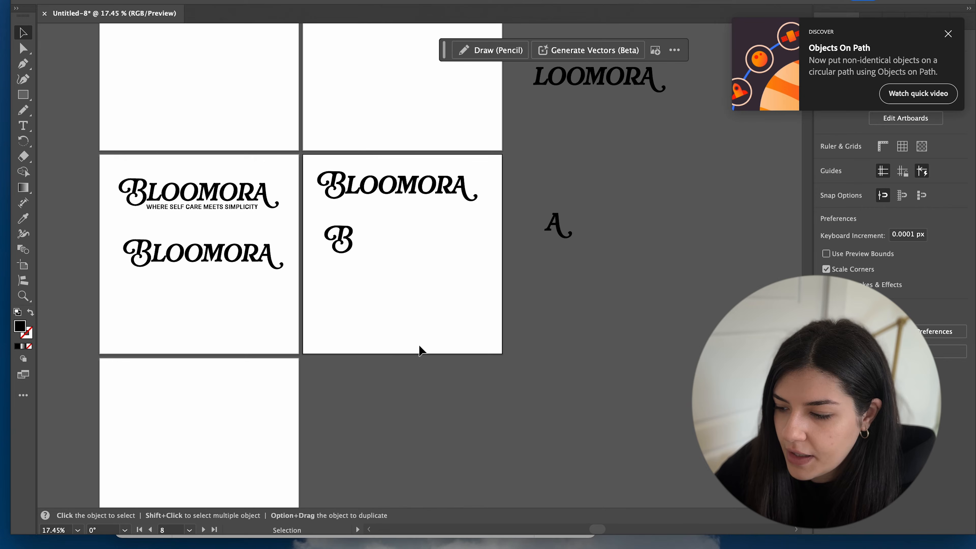
key("super+v")
left_click_drag(434, 274, 435, 326)
scroll(433, 321, "up", 3)
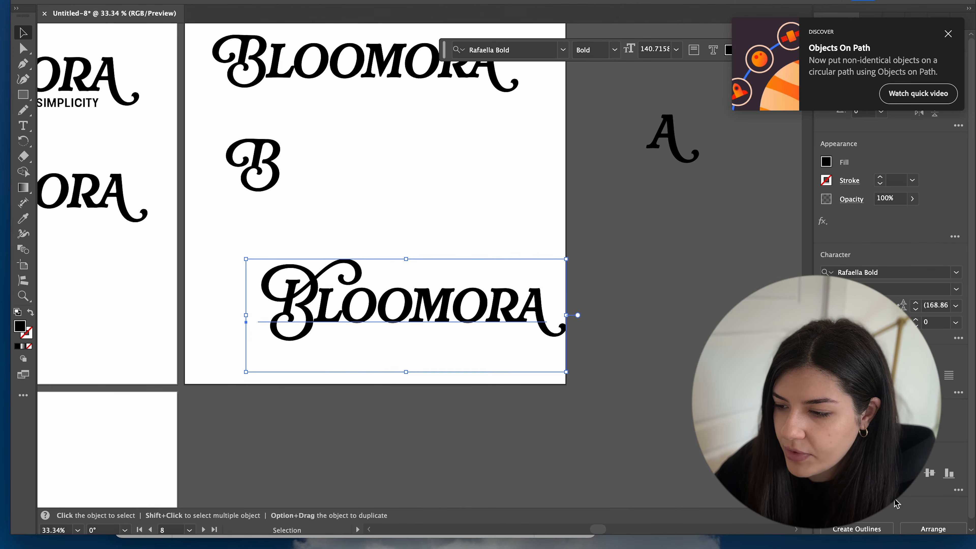
- Convert the pasted wordmark to outlines, ungroup it and delete the unneeded letters, leaving the ornate B for a monogram
left_click(875, 529)
left_click(580, 50)
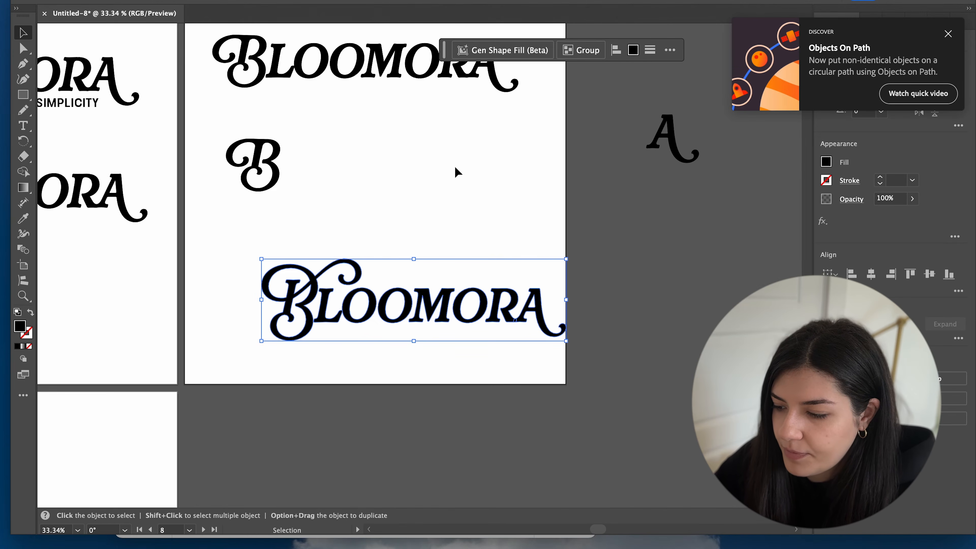
left_click(459, 180)
left_click_drag(381, 339, 381, 337)
key("Delete")
left_click_drag(440, 318, 370, 227)
key("Delete")
scroll(385, 325, "down", 1)
scroll(384, 325, "down", 1)
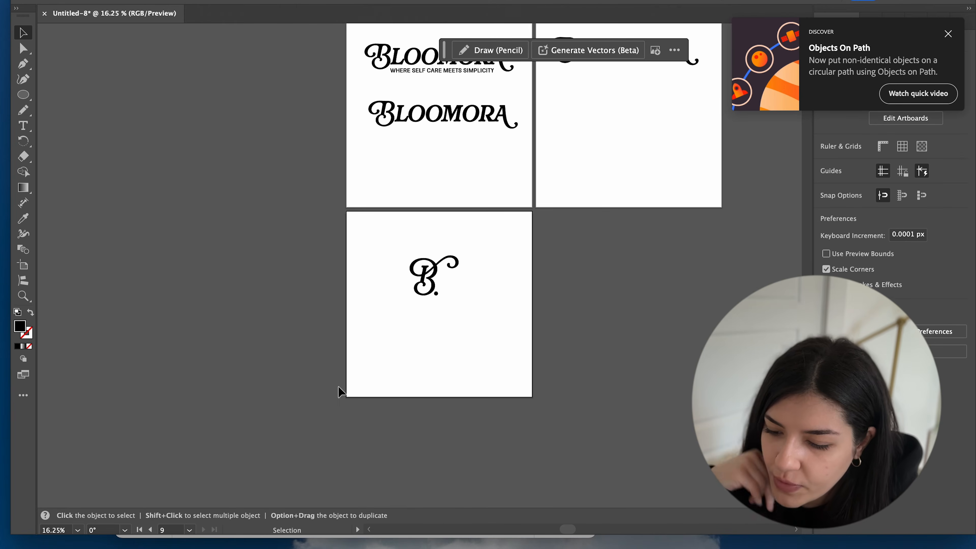
- Group the ornate B with its dot and place a duplicate of the monogram on the canvas beside artboard 9
left_click_drag(484, 226, 400, 358)
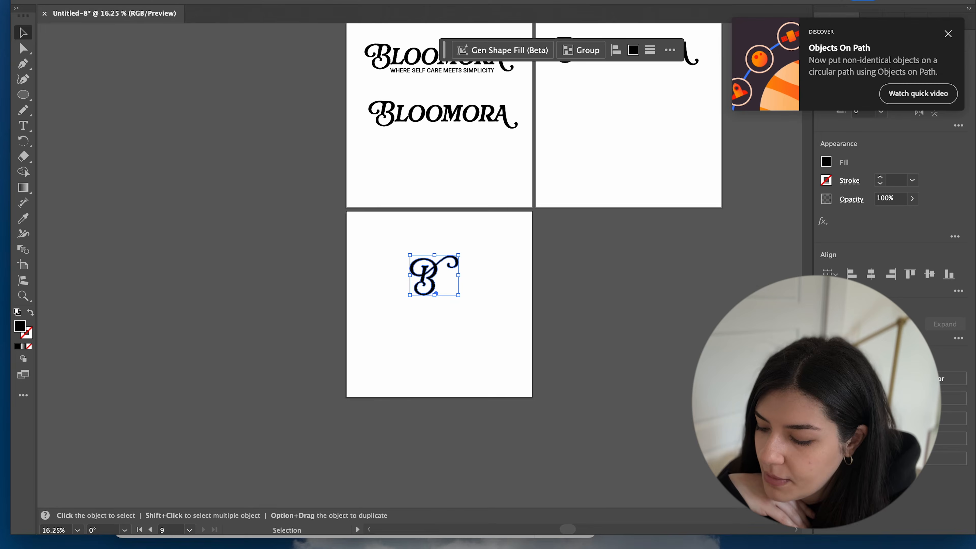
key("super+g")
scroll(418, 302, "up", 5)
key("super+c")
key("super+v")
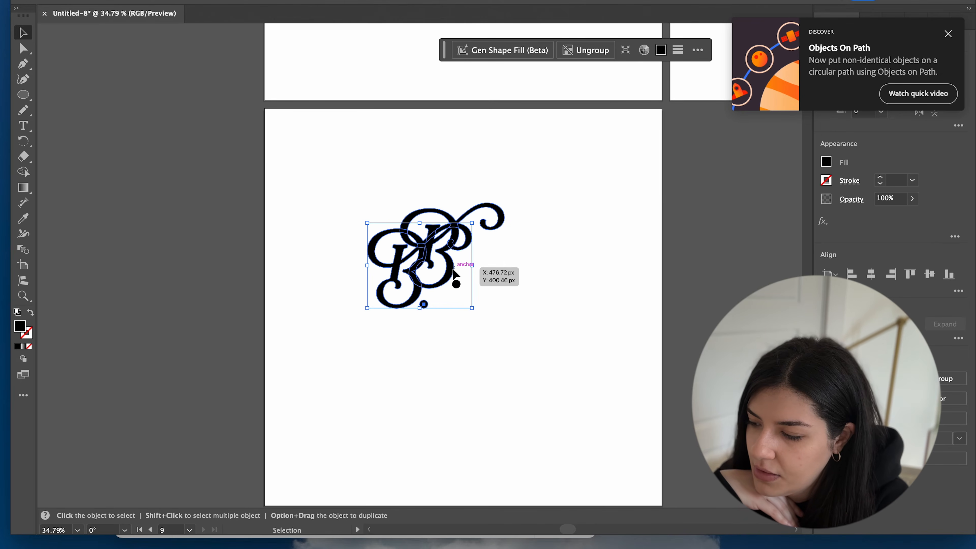
left_click_drag(454, 274, 198, 179)
left_click(238, 320)
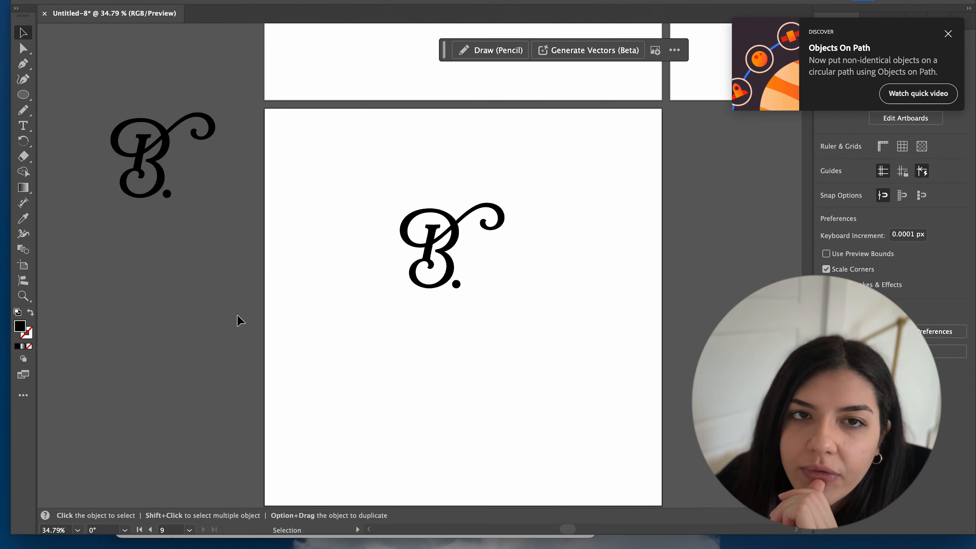
scroll(238, 320, "right", 5)
scroll(238, 320, "up", 6)
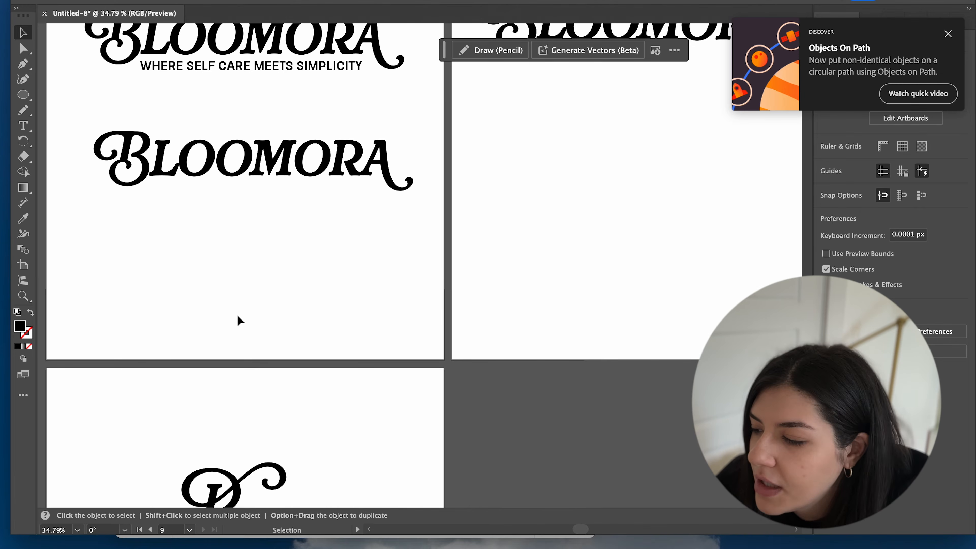
scroll(237, 315, "down", 4)
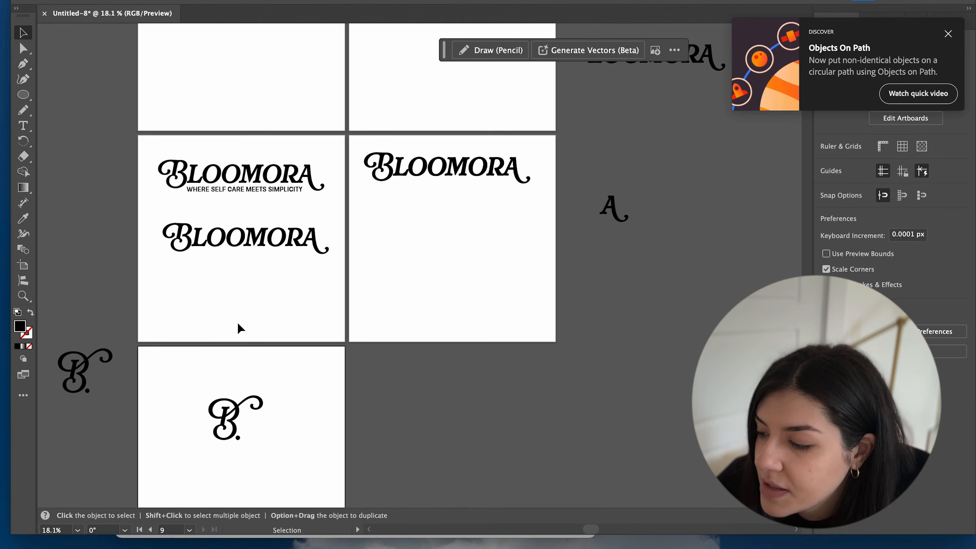
scroll(237, 323, "down", 4)
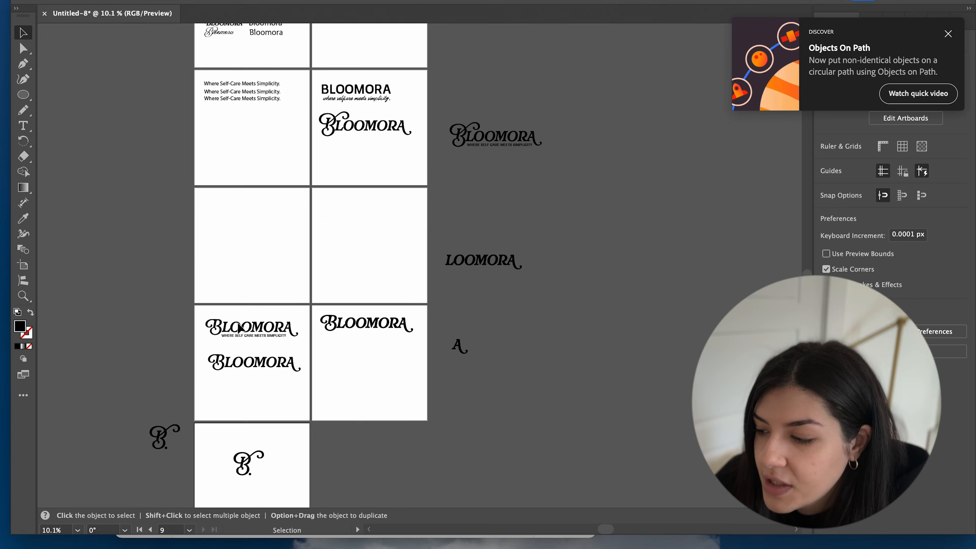
scroll(237, 324, "down", 3)
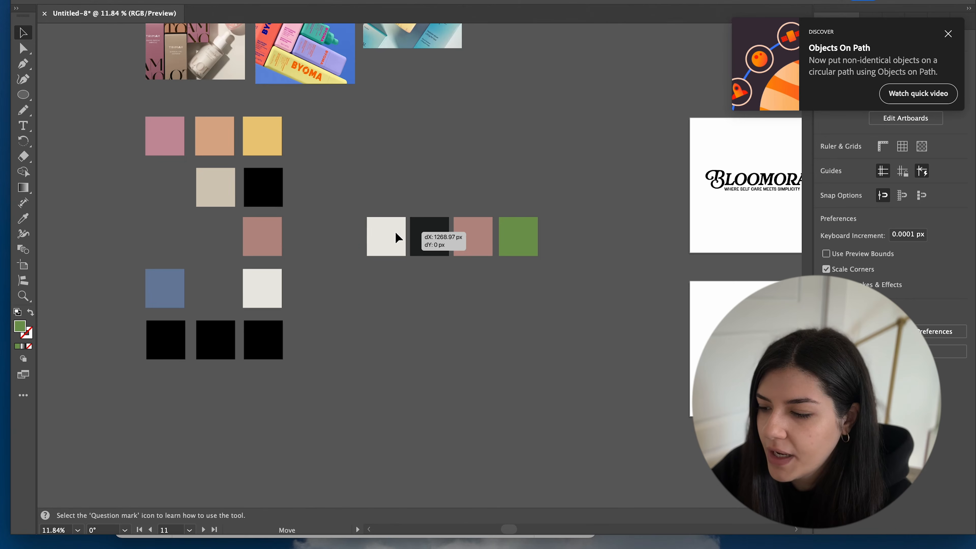
- Line up the off-white swatch with the near-black, dusty pink and green ones, and move the four-color row below the swatch grid
left_click(387, 235)
left_click(432, 195)
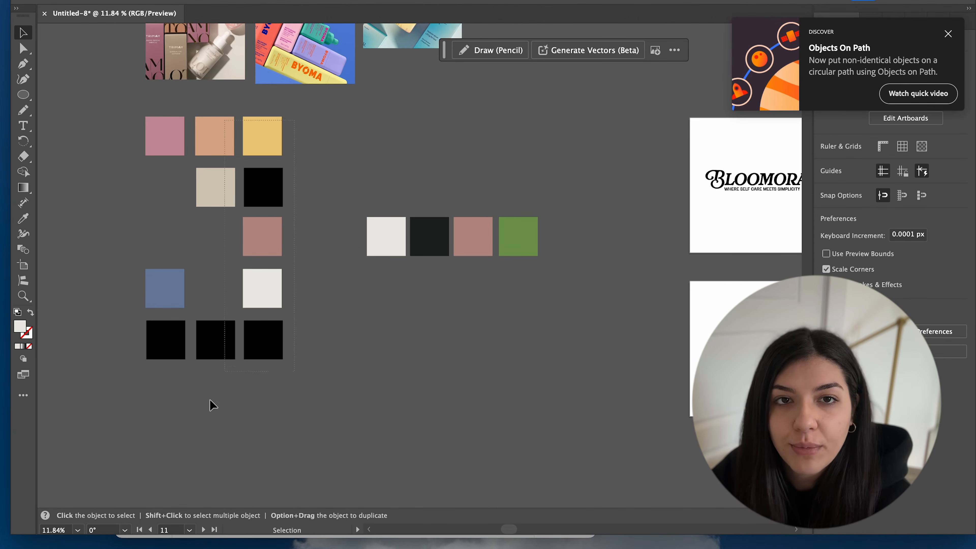
left_click_drag(231, 362, 131, 436)
left_click(357, 309)
left_click_drag(535, 245, 280, 446)
- Delete the unused row of three black squares and move the four-color palette up closer to the remaining swatches
left_click_drag(311, 356, 127, 364)
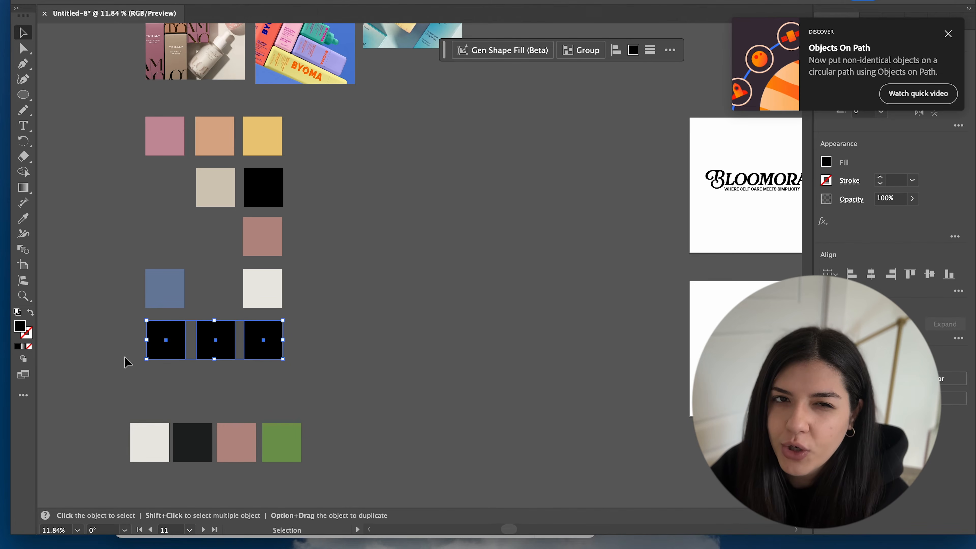
key("Delete")
left_click_drag(122, 476, 123, 475)
left_click_drag(221, 444, 222, 362)
left_click(329, 291)
- Copy the outlined BLOOMORA wordmark from the artboard of trials and paste it onto the empty artboard beside the large B monogram
scroll(329, 290, "up", 5)
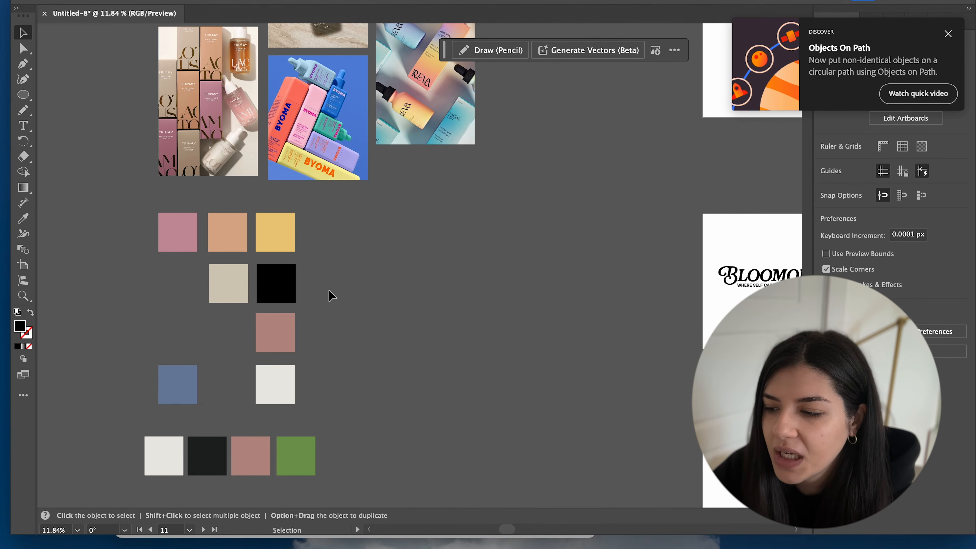
scroll(328, 290, "right", 10)
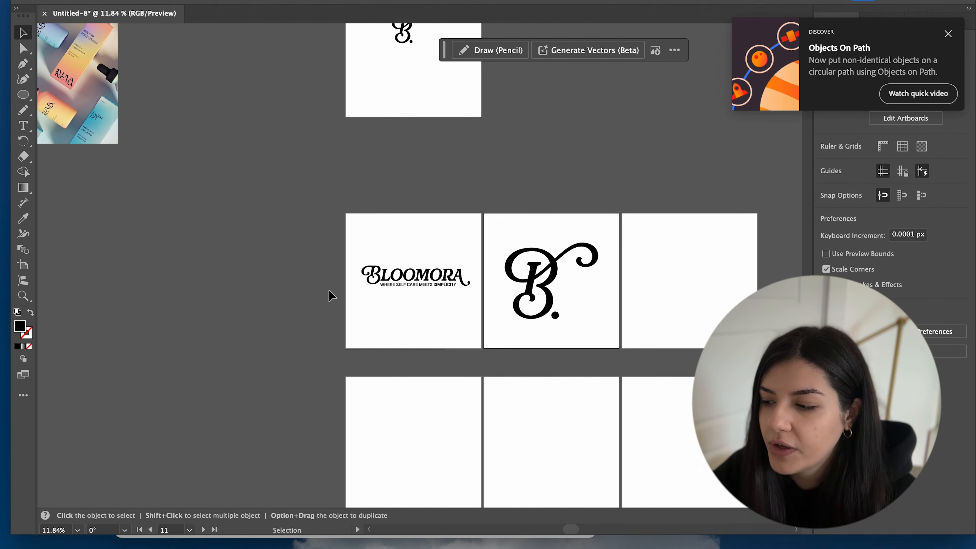
scroll(328, 290, "down", 5)
left_click(458, 116)
left_click(435, 153)
left_click(343, 176)
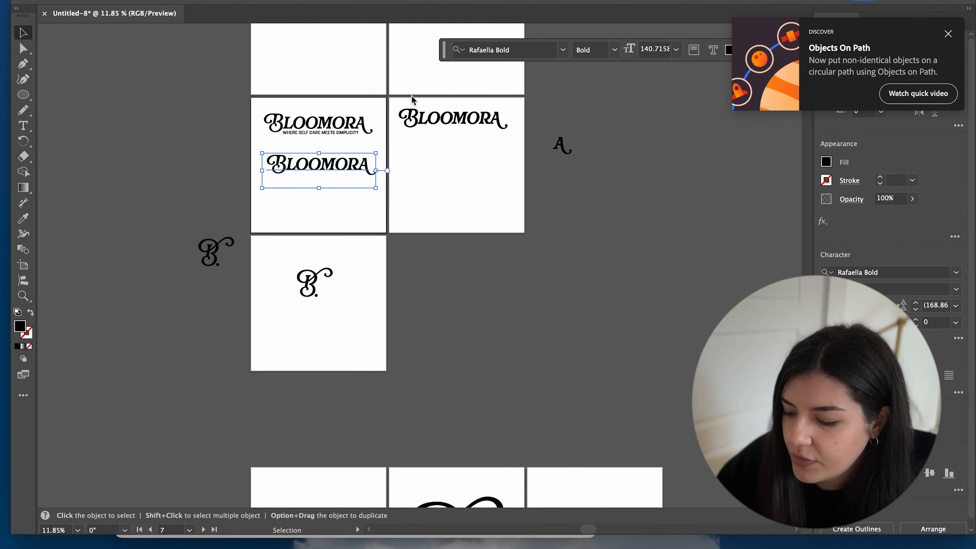
left_click(497, 140)
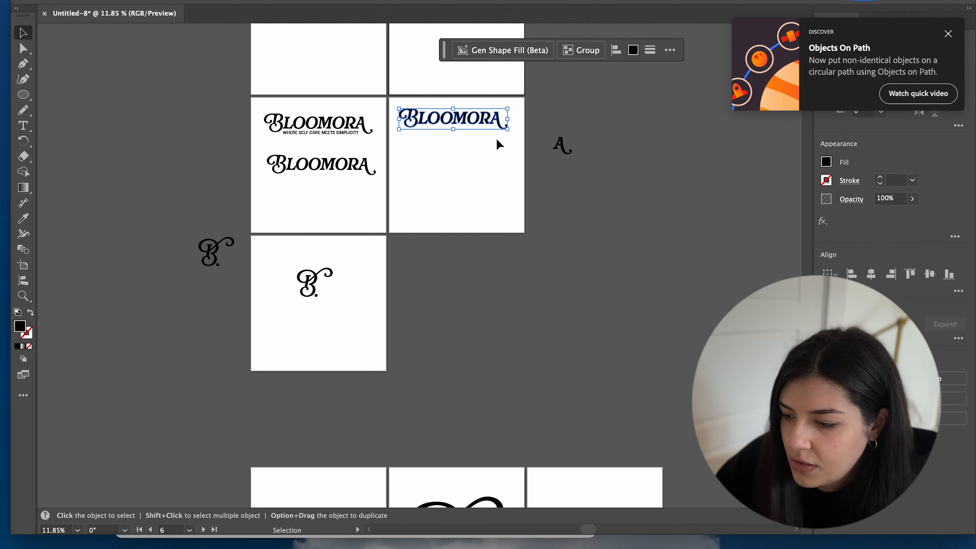
scroll(497, 144, "down", 10)
scroll(497, 144, "right", 5)
key("super+v")
scroll(469, 200, "up", 5)
mouse_move(373, 412)
left_mouse_down()
mouse_move(483, 162)
mouse_move(461, 164)
left_mouse_up()
left_click(421, 263)
- Split the outlined wordmark into two stacked lines by moving the letters ORA beneath BLOOM
scroll(422, 264, "up", 8)
left_click_drag(691, 123, 437, 249)
left_click(436, 250)
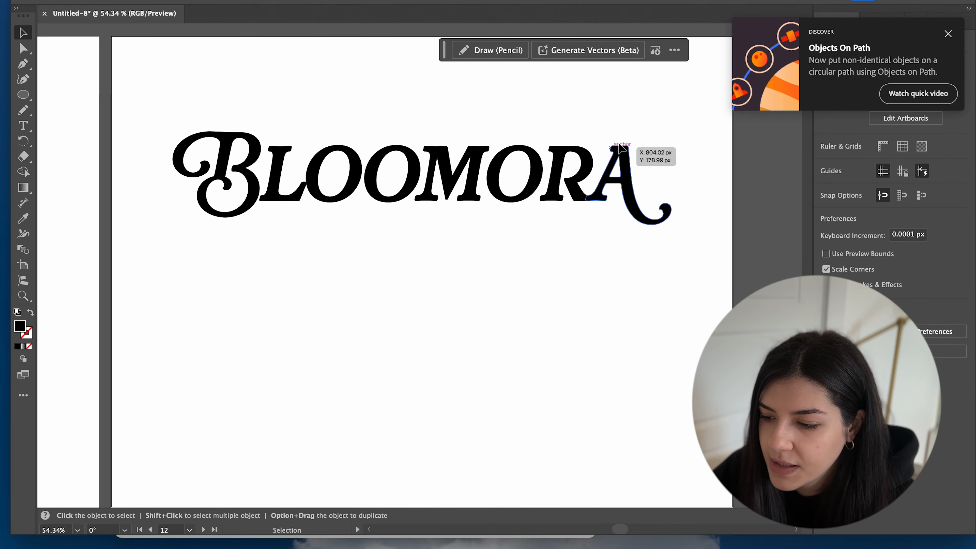
left_click_drag(634, 136, 495, 205)
left_click_drag(495, 205, 482, 210)
left_click_drag(703, 192, 470, 310)
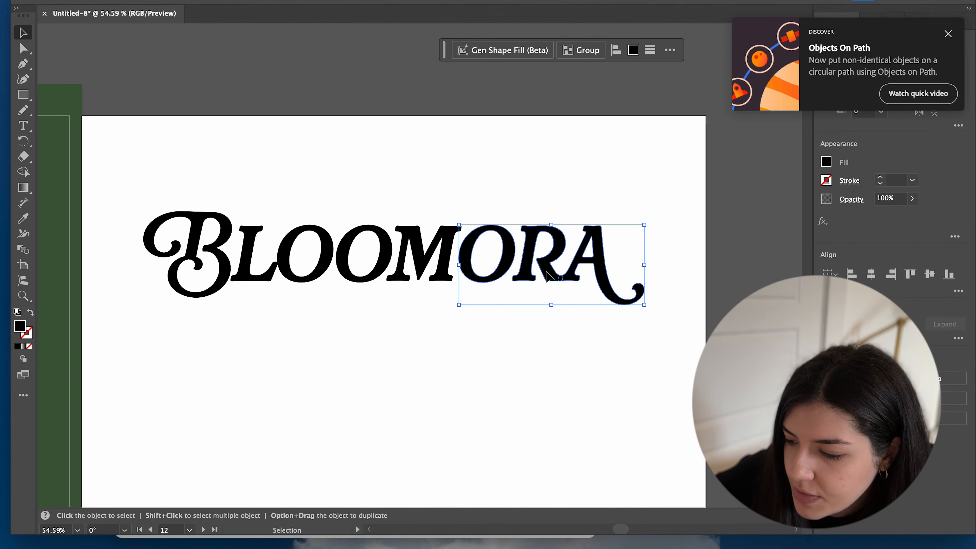
left_click_drag(547, 275, 398, 332)
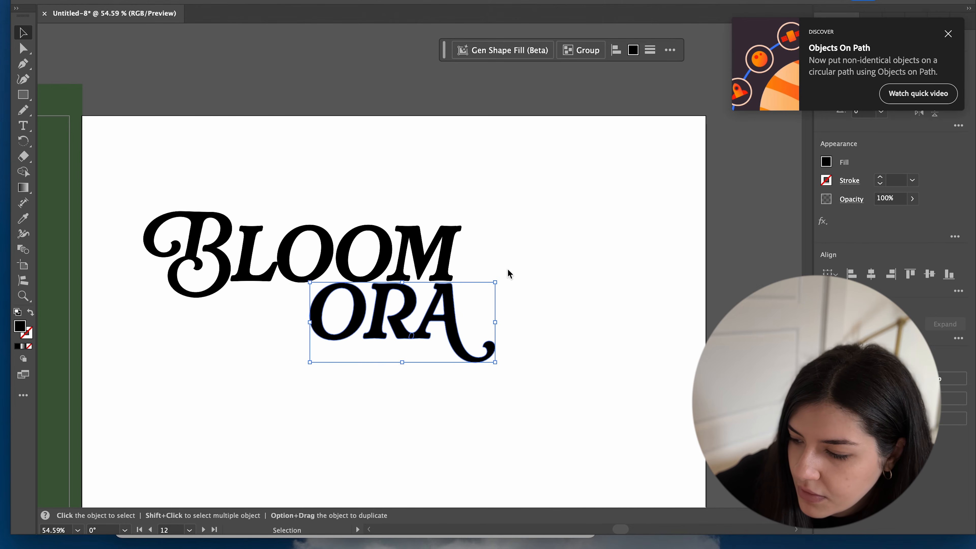
- Move the ORA letters left so they sit under the start of BLOOM in the stacked logo
left_click(507, 269)
scroll(507, 269, "left", 5)
scroll(507, 269, "up", 3)
left_click_drag(710, 286, 473, 312)
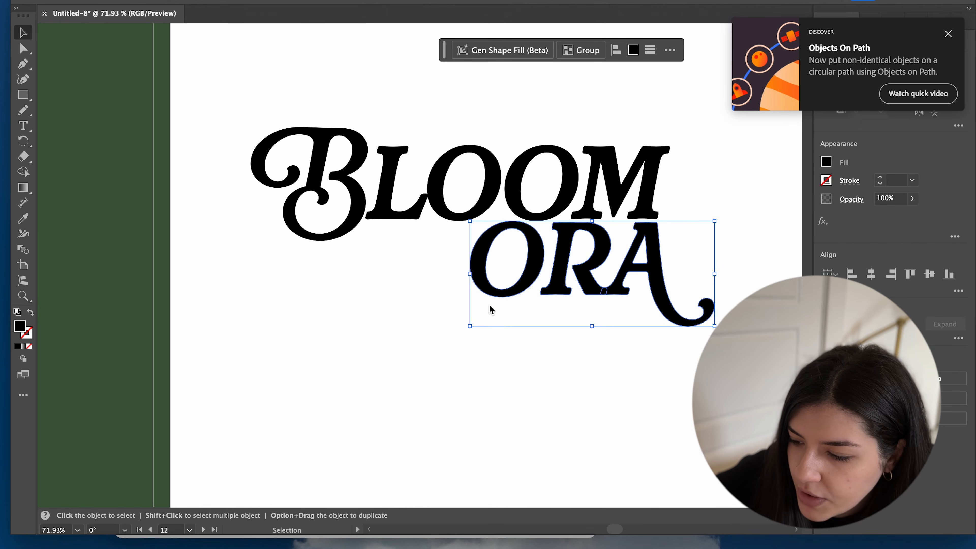
left_click_drag(570, 274, 411, 299)
left_click(538, 285)
scroll(512, 284, "down", 3)
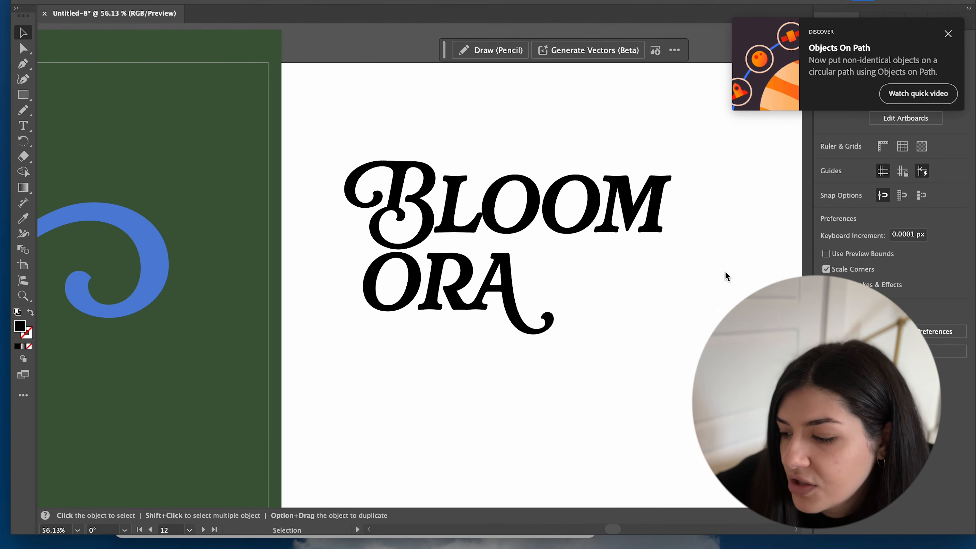
- Copy the tagline WHERE SELF CARE MEETS SIMPLICITY from the wordmark artboard and paste it beneath the stacked logo
scroll(724, 270, "down", 5)
scroll(496, 216, "right", 3)
scroll(498, 216, "down", 5)
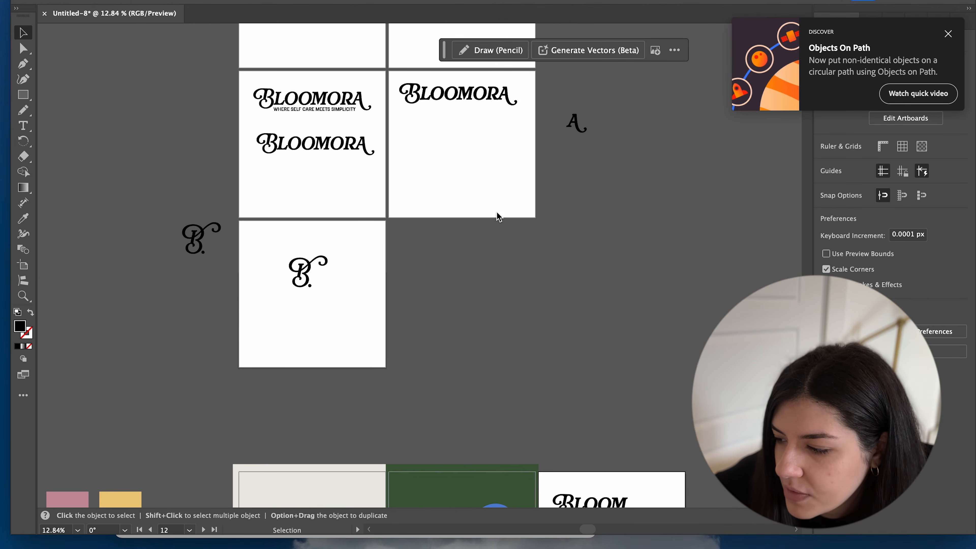
left_click(315, 109)
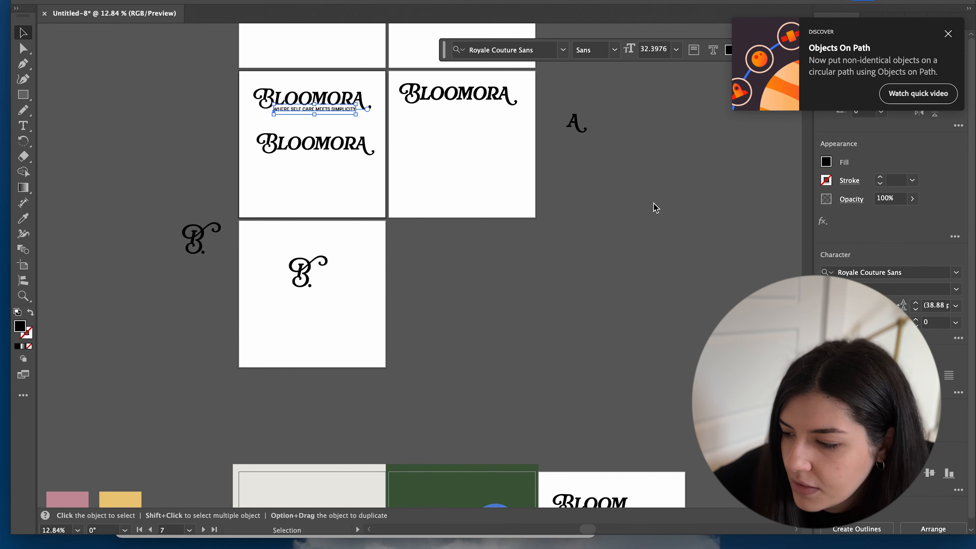
left_click(655, 207)
scroll(660, 231, "down", 5)
scroll(649, 257, "right", 3)
scroll(437, 338, "up", 2)
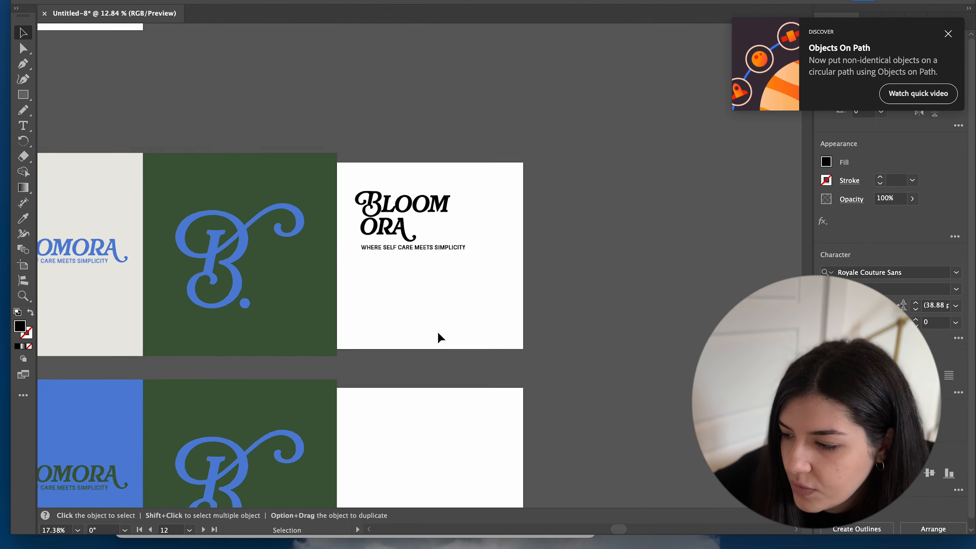
- Replace the pasted tagline's text with SKINCARE
scroll(437, 331, "up", 5)
left_click(416, 139)
double_click(422, 130)
key("super+a")
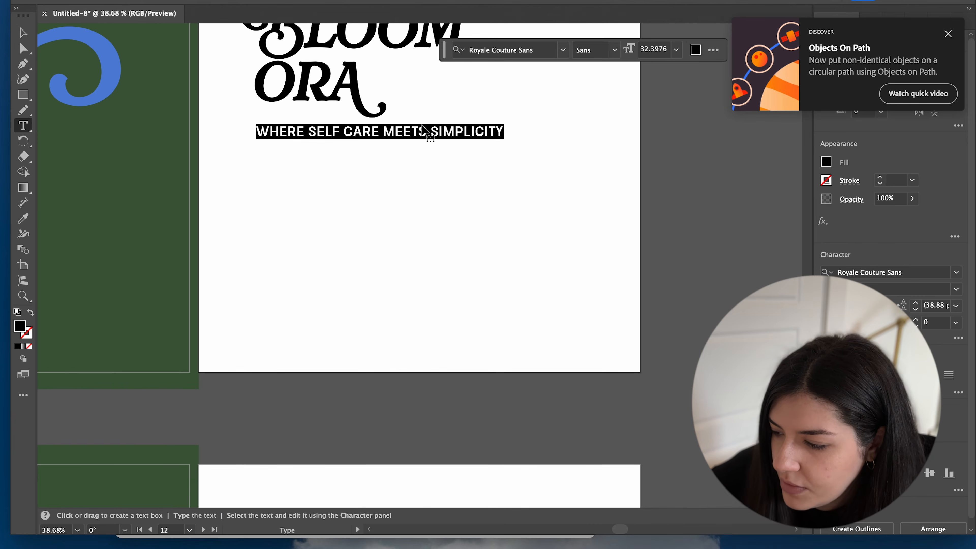
type("SKINCARE")
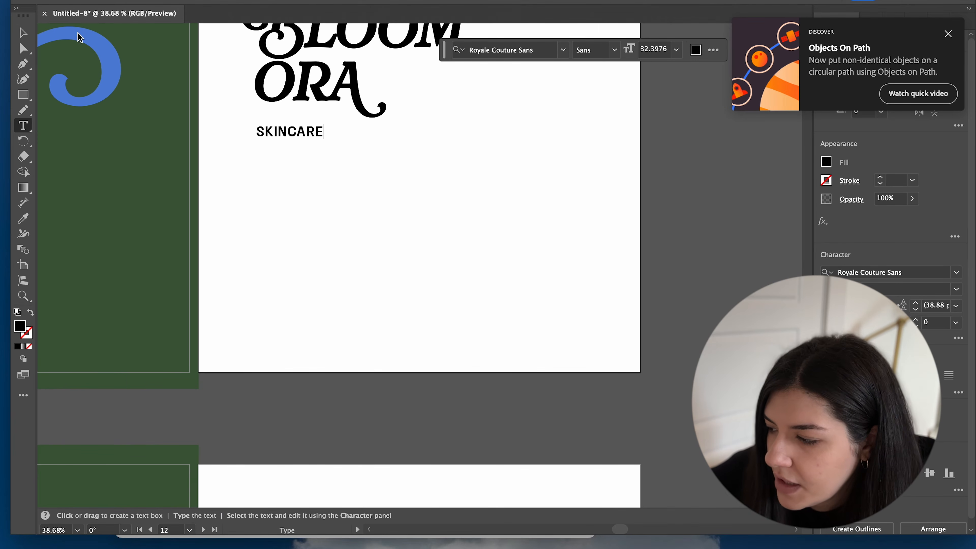
left_click(18, 38)
left_click(394, 259)
- Enlarge the SKINCARE text and place it beside ORA, under the last letters of BLOOM
scroll(394, 260, "up", 5)
left_click_drag(307, 296, 446, 246)
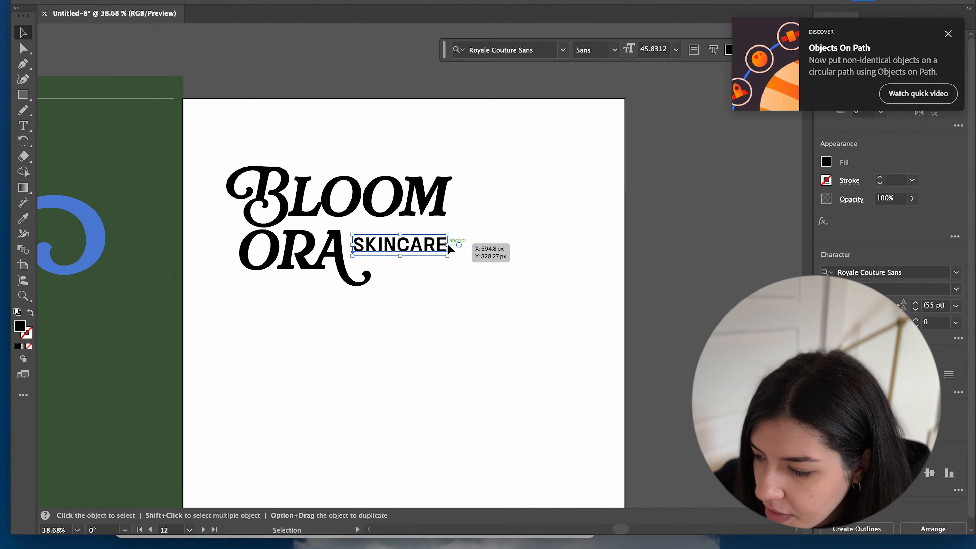
scroll(447, 247, "up", 5)
scroll(447, 248, "up", 2)
left_click_drag(422, 349, 420, 350)
left_click(577, 316)
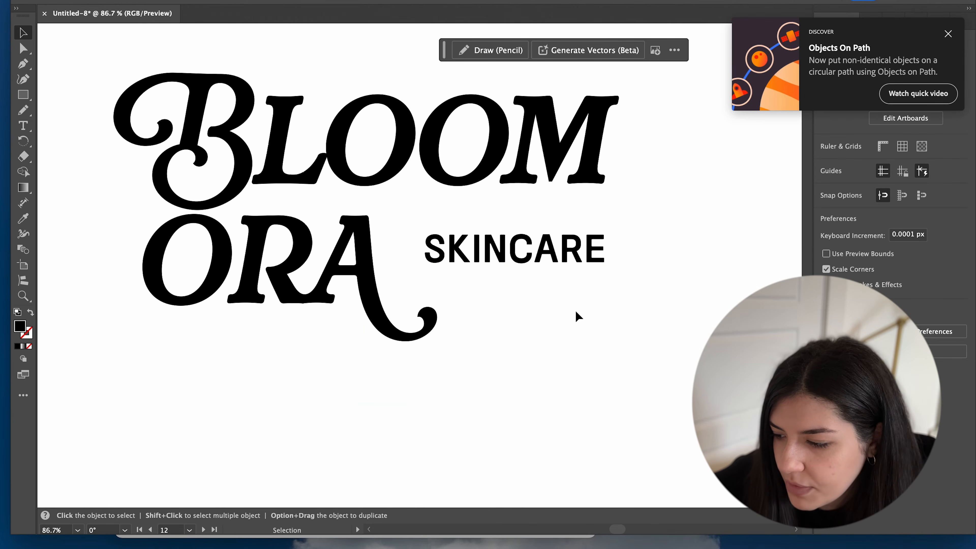
scroll(577, 316, "up", 2)
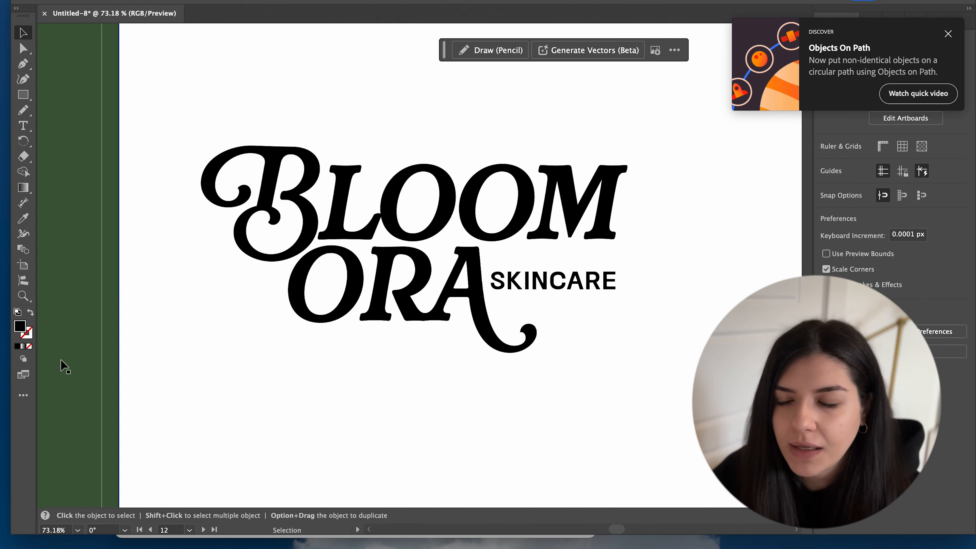
- Recolor the stacked logo on the yellow artboard with the palette's dark green
scroll(266, 365, "down", 5)
scroll(158, 359, "up", 5)
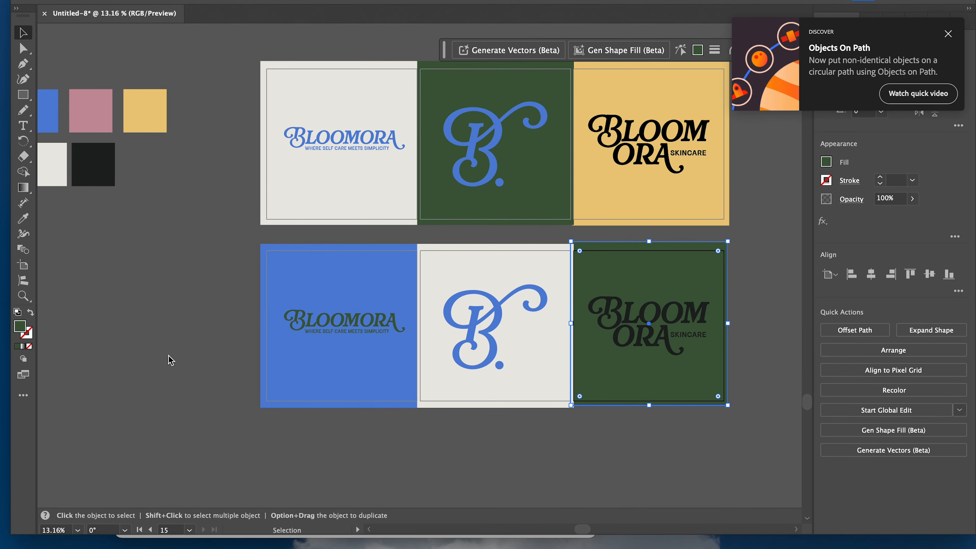
left_click(625, 192)
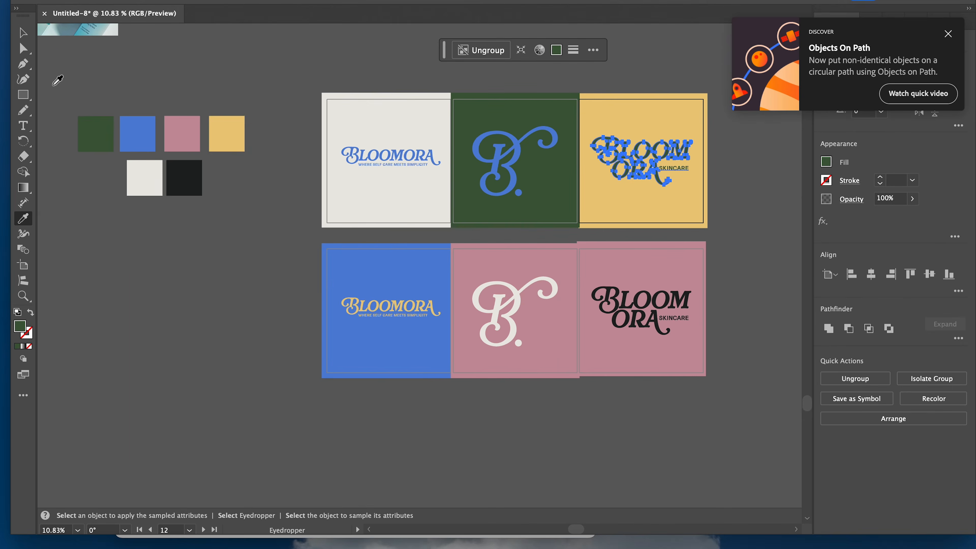
left_click(22, 34)
scroll(439, 152, "up", 2)
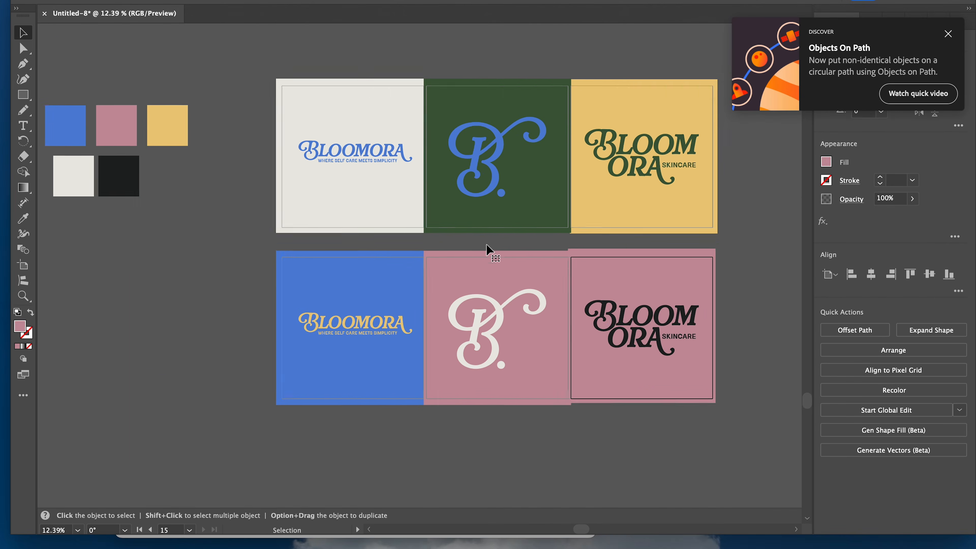
- Recolor the lower stacked-logo artboard as a dark green logo on an off-white background
left_click(89, 120)
left_click(83, 180)
left_click(23, 218)
left_click(46, 132)
left_click(184, 139)
left_click(23, 33)
left_click(153, 55)
left_click(649, 327)
left_click(23, 219)
left_click(81, 133)
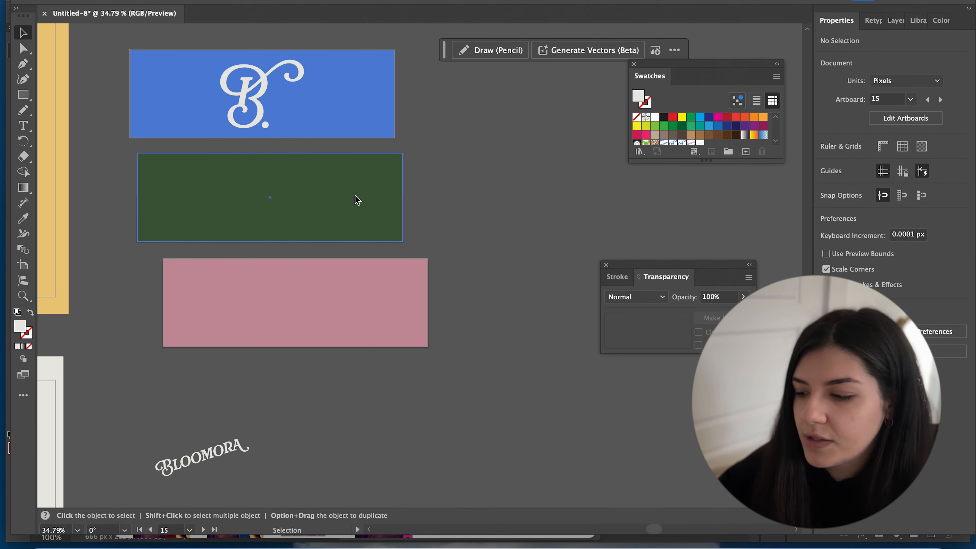
- Move the slanted off-white BLOOMORA wordmark onto the pink rectangle's upper-left corner and scale it down to about 176 px wide
scroll(355, 196, "down", 4)
scroll(327, 327, "up", 4)
left_click_drag(217, 310, 341, 232)
scroll(343, 235, "down", 5)
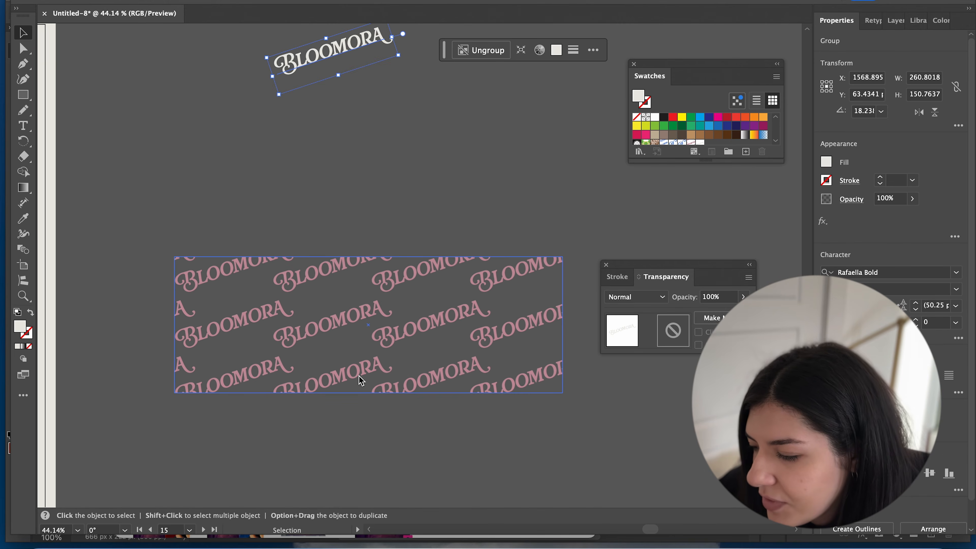
scroll(360, 375, "up", 5)
left_click_drag(352, 234, 278, 87)
scroll(279, 87, "up", 3)
scroll(279, 88, "up", 4)
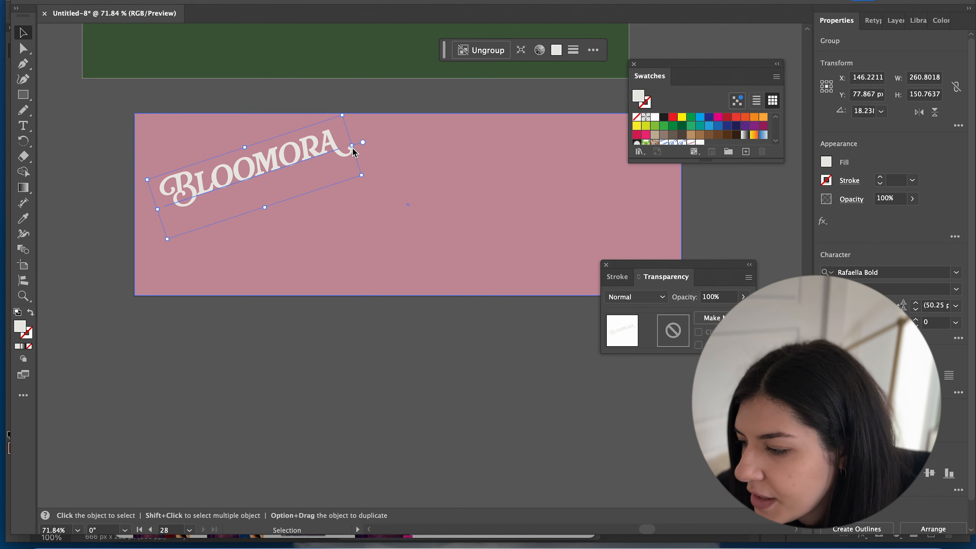
left_click_drag(352, 147, 247, 144)
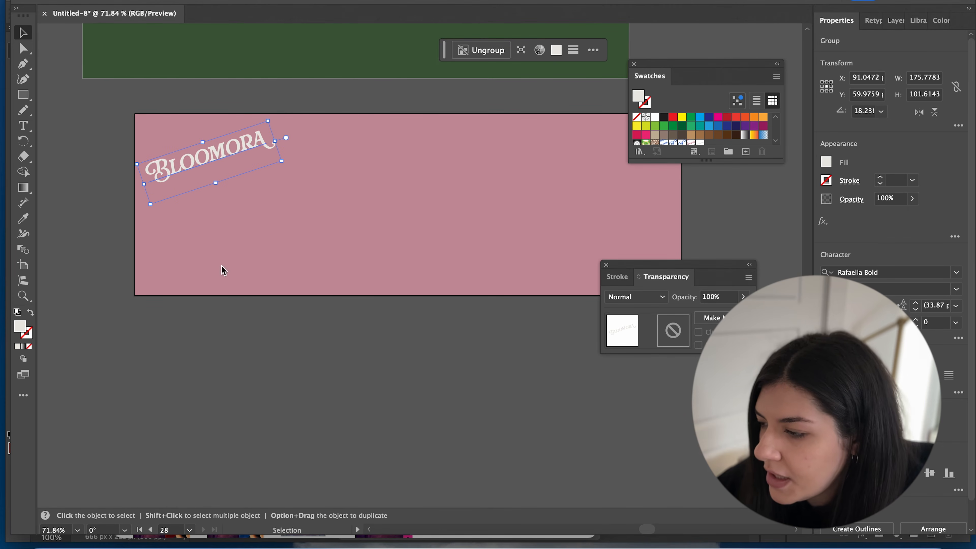
- Expand the slanted BLOOMORA wordmark into shapes and make a pattern from it
left_click(154, 1)
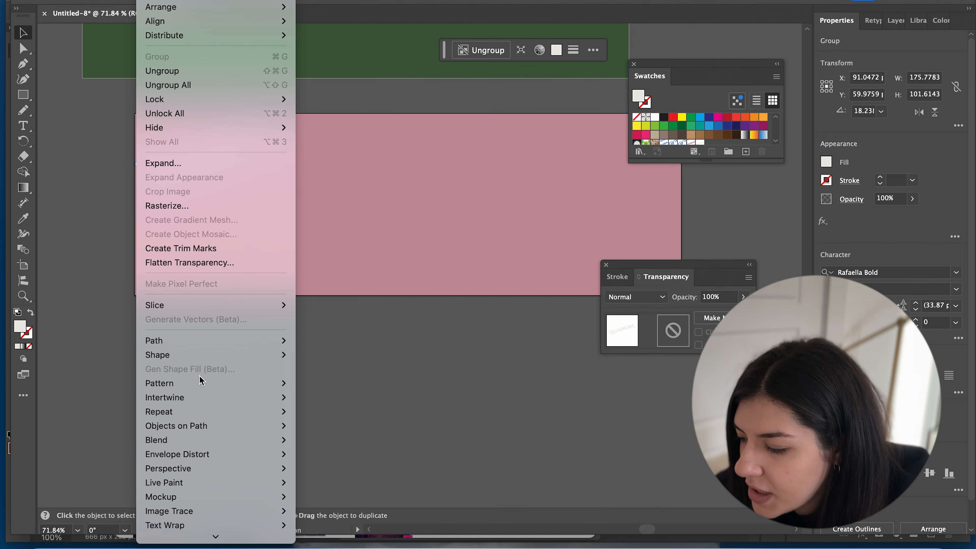
left_click(207, 162)
left_click(524, 342)
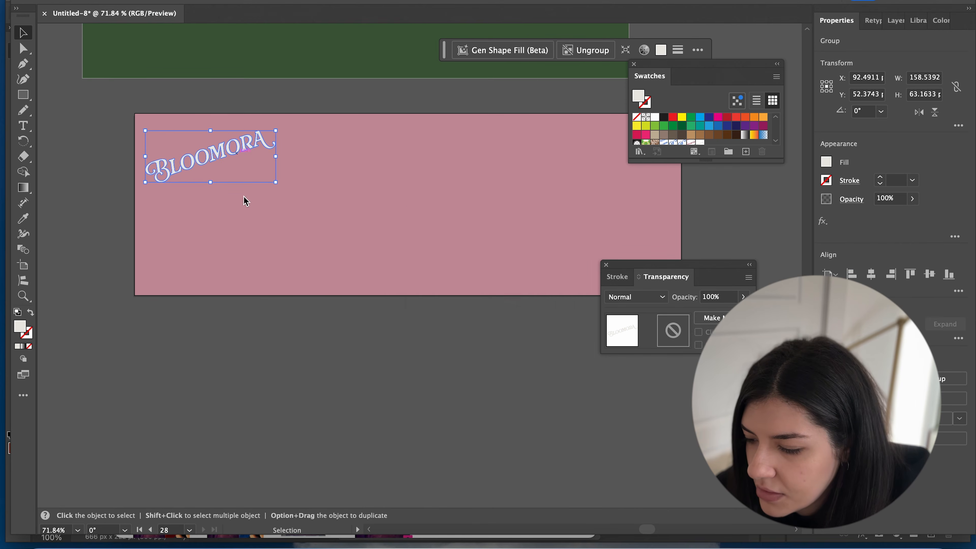
left_click(155, 1)
scroll(206, 371, "down", 3)
mouse_move(211, 306)
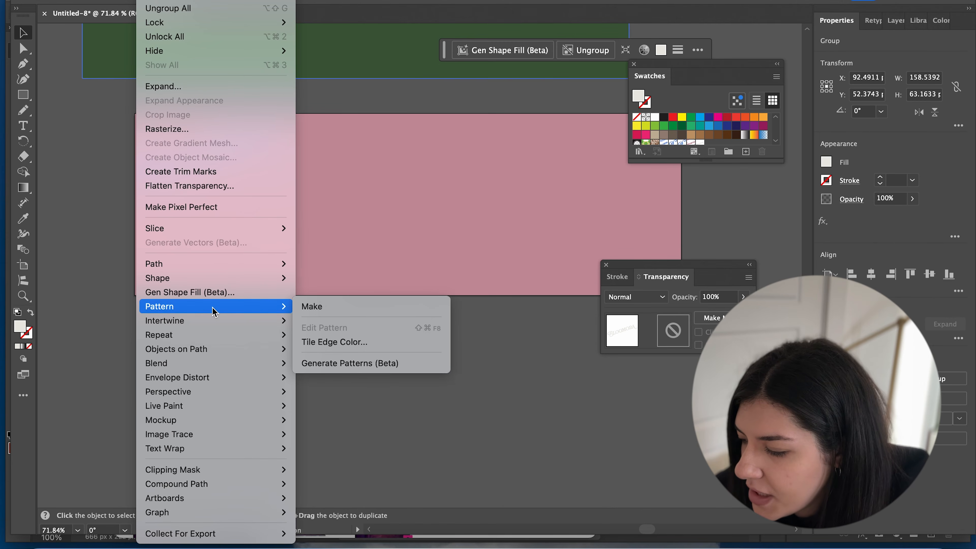
left_click(320, 307)
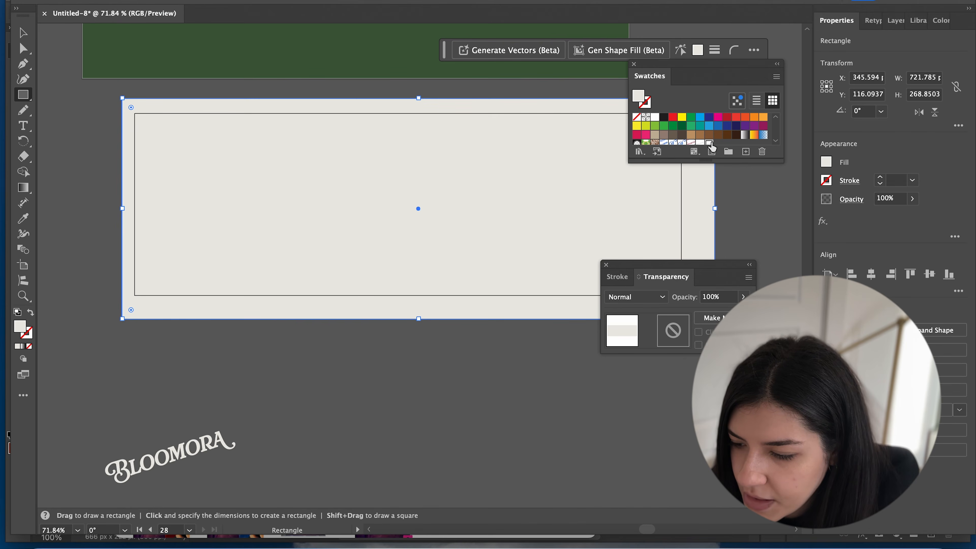
- Fill the off-white rectangle covering the pink one with the new slanted BLOOMORA pattern swatch
left_click(708, 143)
key("v")
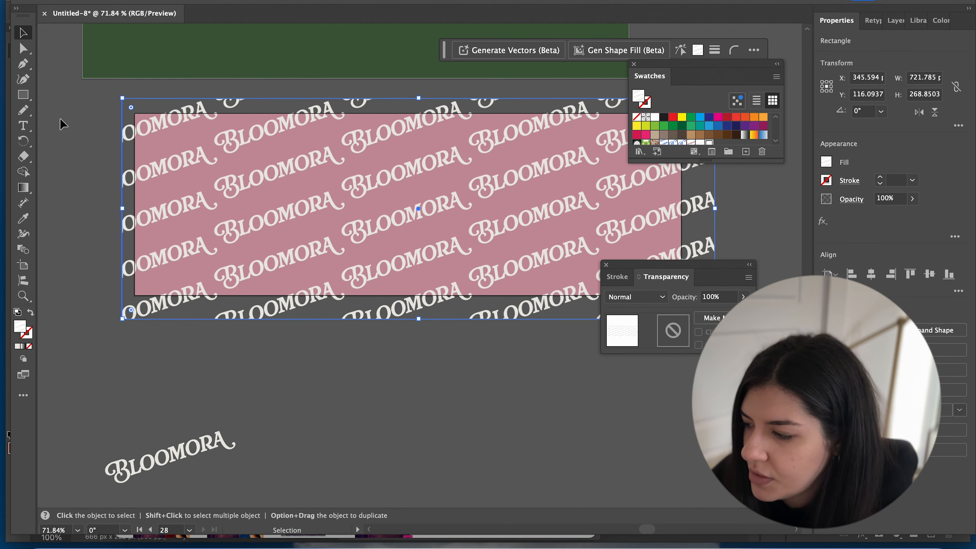
left_click(61, 127)
- Review the logo color variations, banner rectangles, repeating patterns and label designs across the artboards
scroll(62, 128, "down", 5)
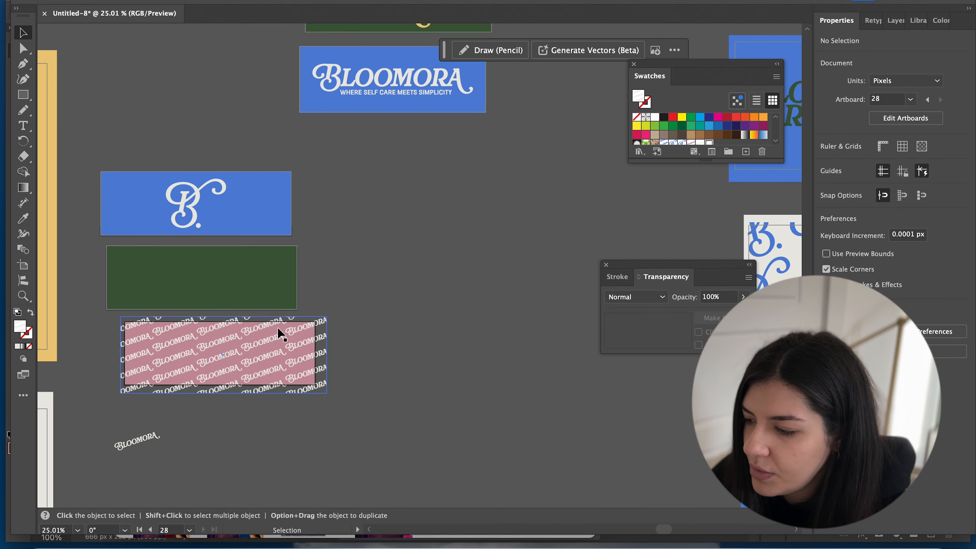
scroll(303, 311, "up", 3)
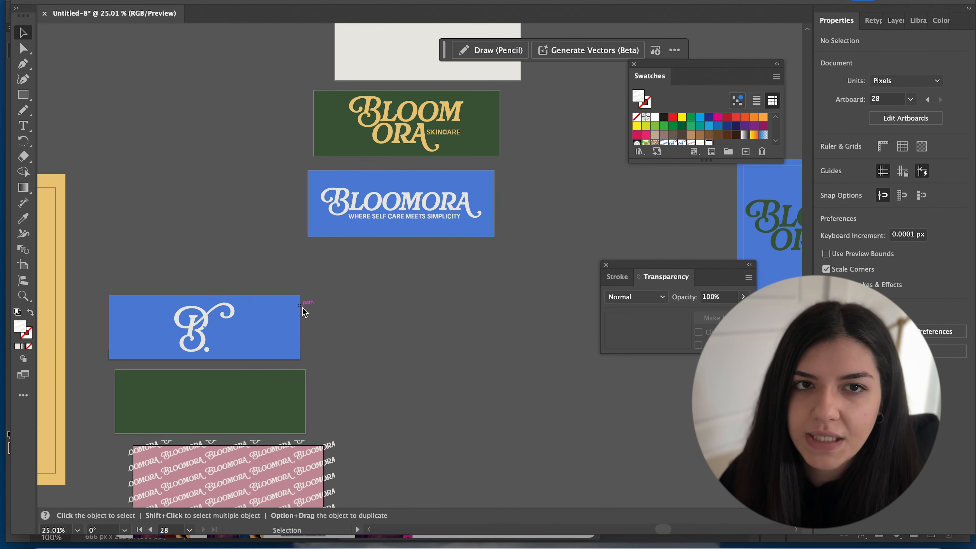
scroll(304, 311, "left", 15)
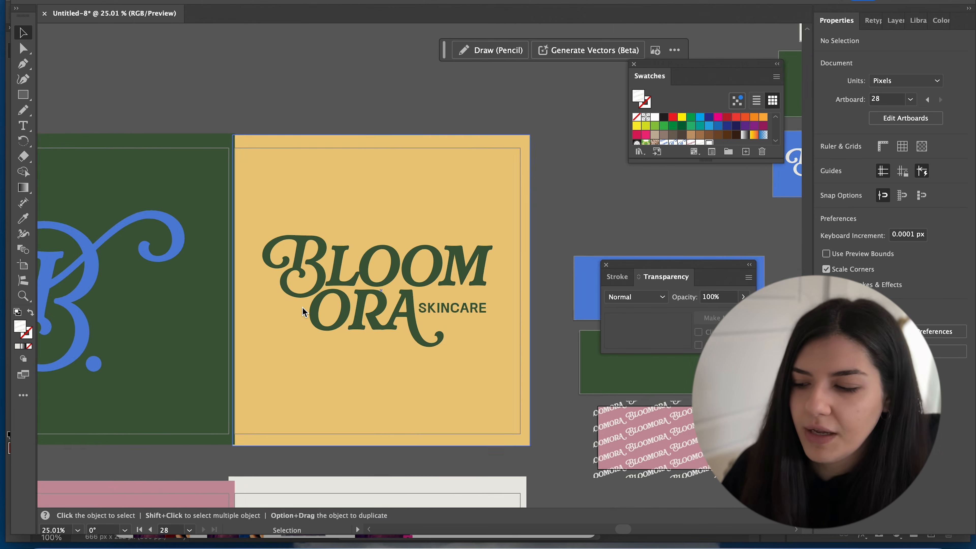
scroll(303, 311, "down", 3)
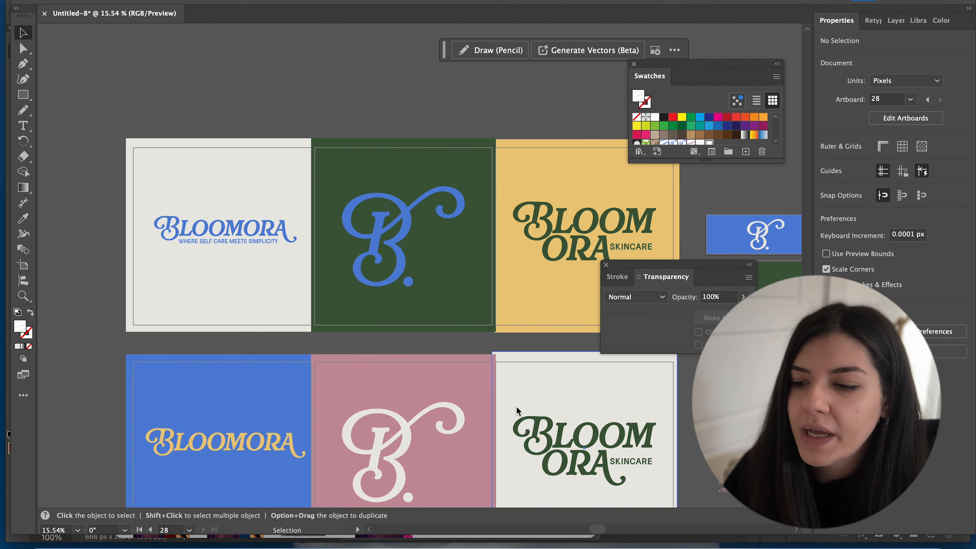
scroll(517, 410, "right", 15)
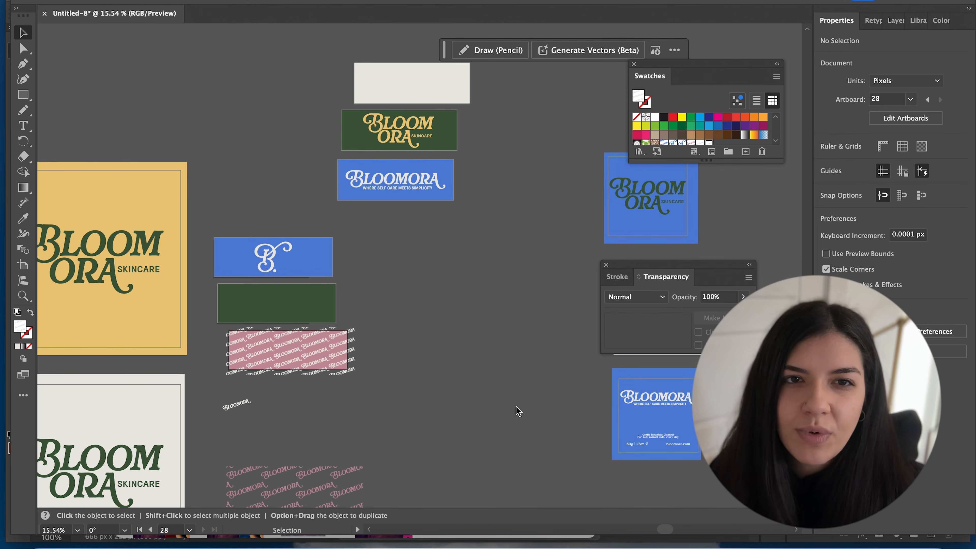
scroll(516, 410, "right", 5)
scroll(517, 410, "down", 3)
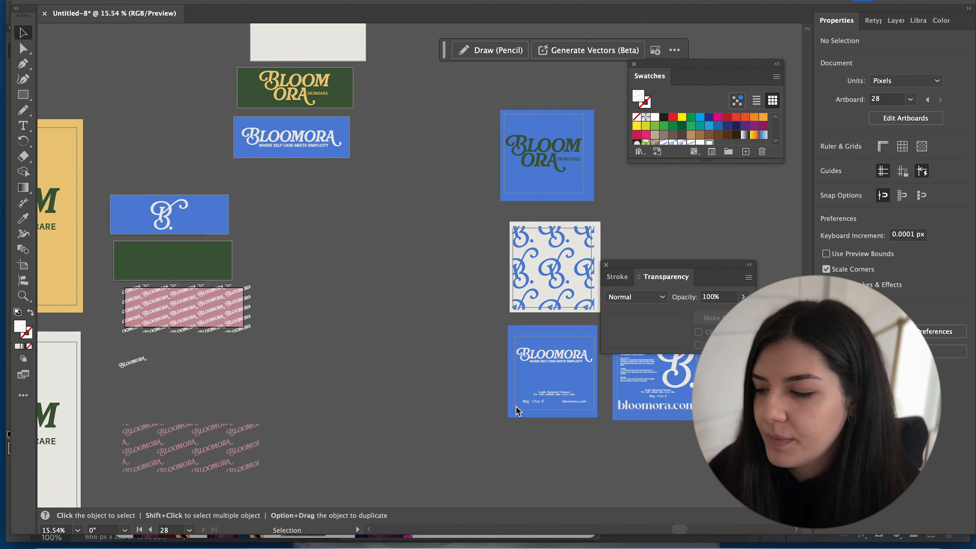
scroll(517, 410, "left", 15)
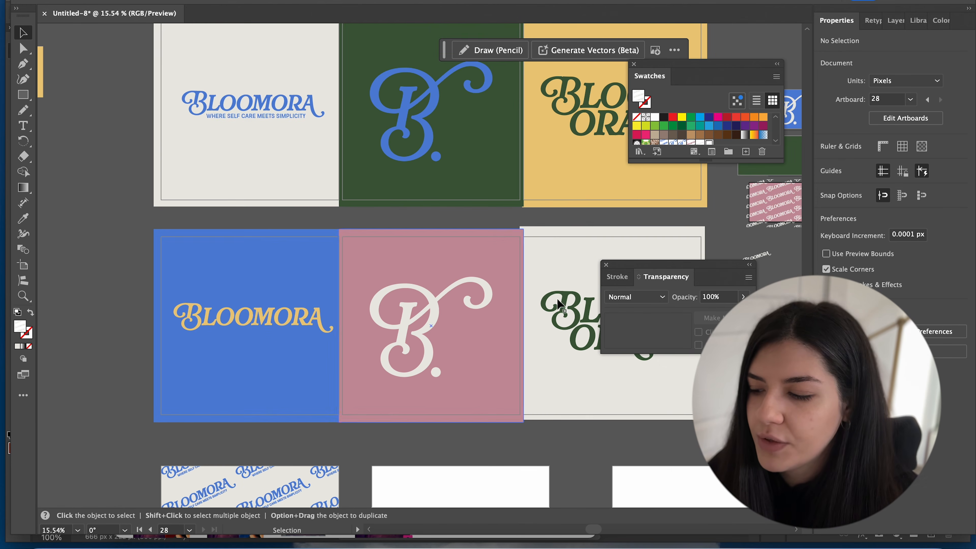
scroll(538, 253, "right", 5)
scroll(540, 255, "right", 5)
scroll(540, 254, "up", 1)
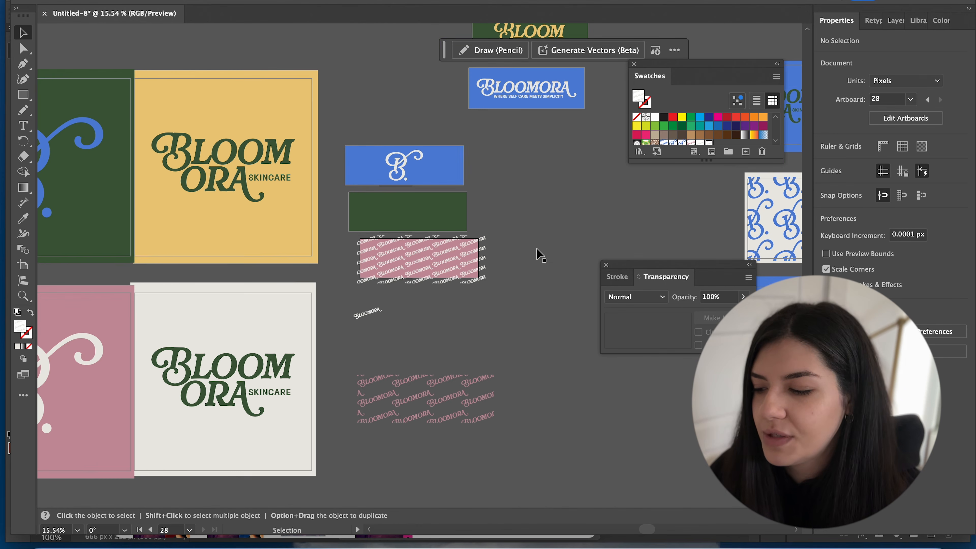